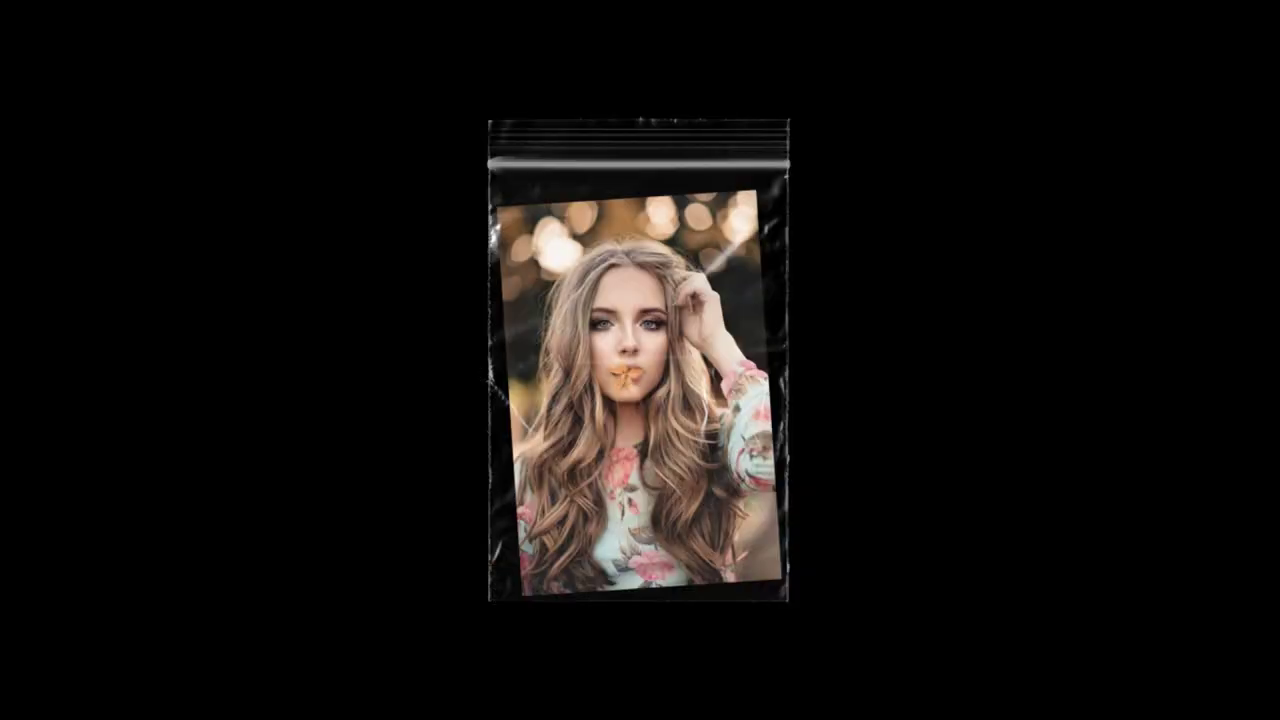
Exit the slideshow of finished plastic-bag composites to return to the sample folder.
{"action": "right_click", "coordinate": [720, 378]}
Leave the slideshow and view image 02 zoomed in within Windows Photo Viewer.
{"action": "left_click", "coordinate": [781, 598]}
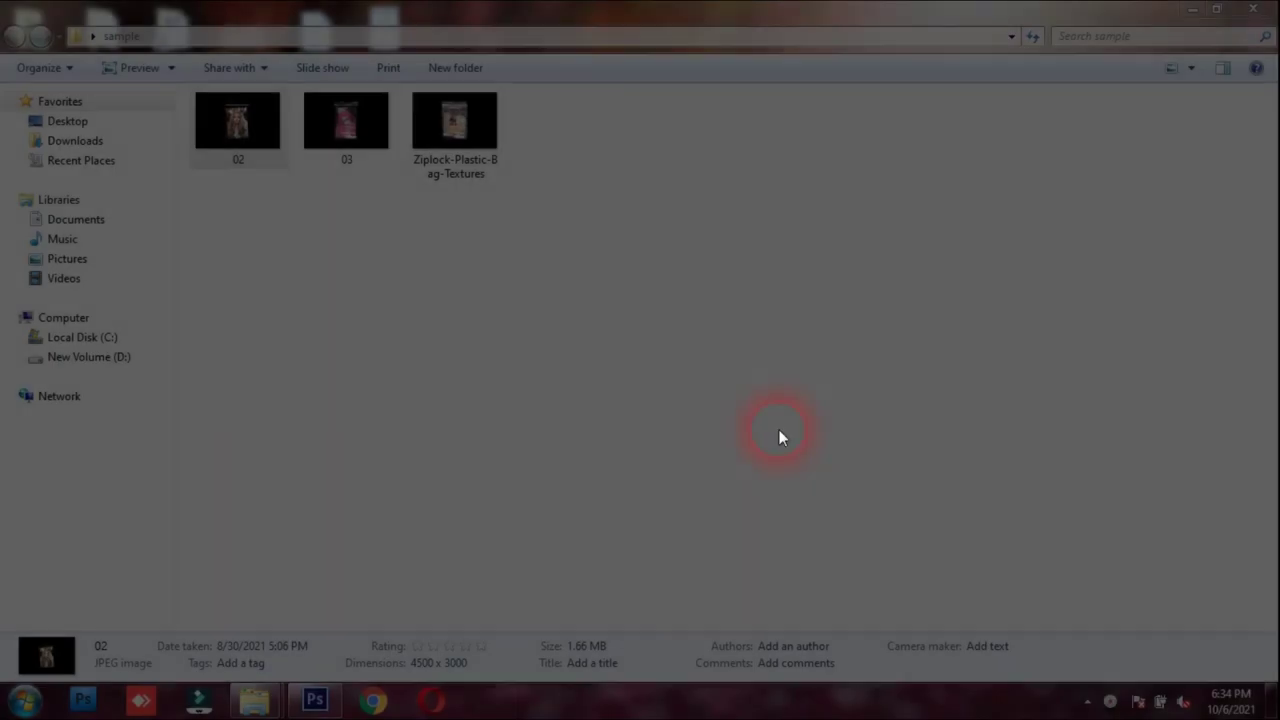
{"action": "double_click", "coordinate": [271, 134]}
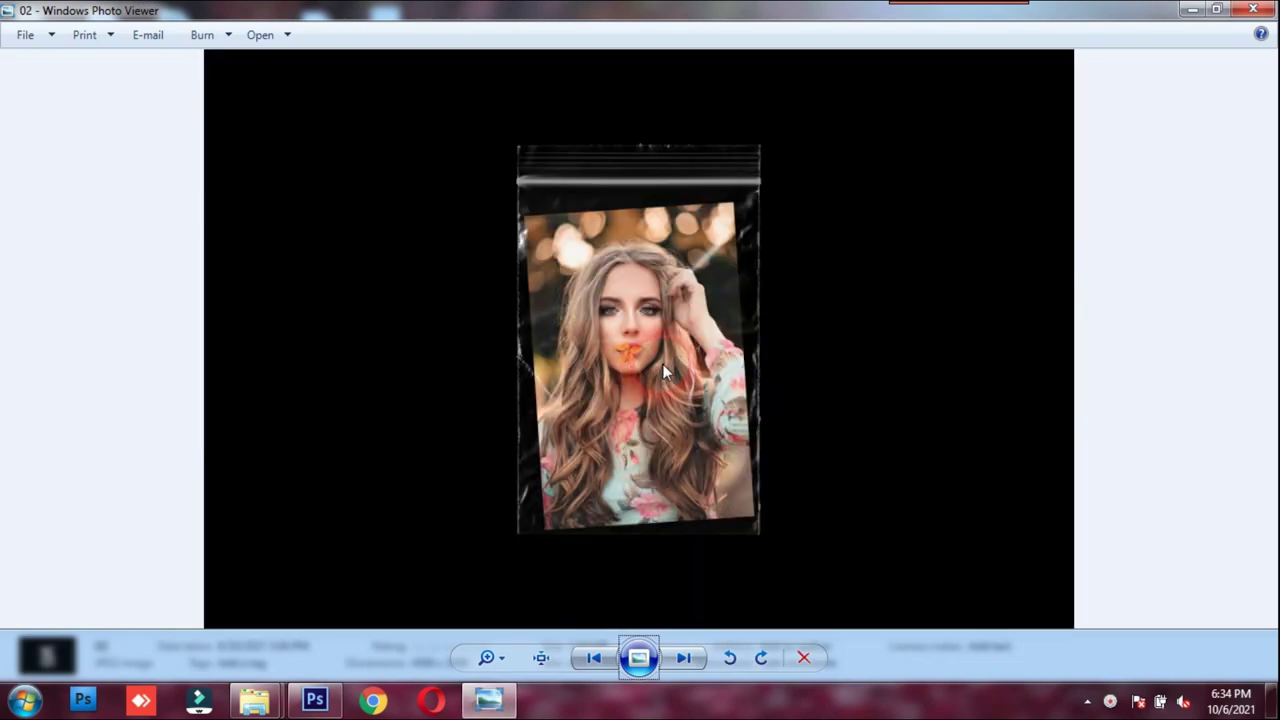
{"action": "scroll", "coordinate": [663, 364], "scroll_direction": "up", "scroll_amount": 2}
{"action": "scroll", "coordinate": [700, 340], "scroll_direction": "up", "scroll_amount": 3}
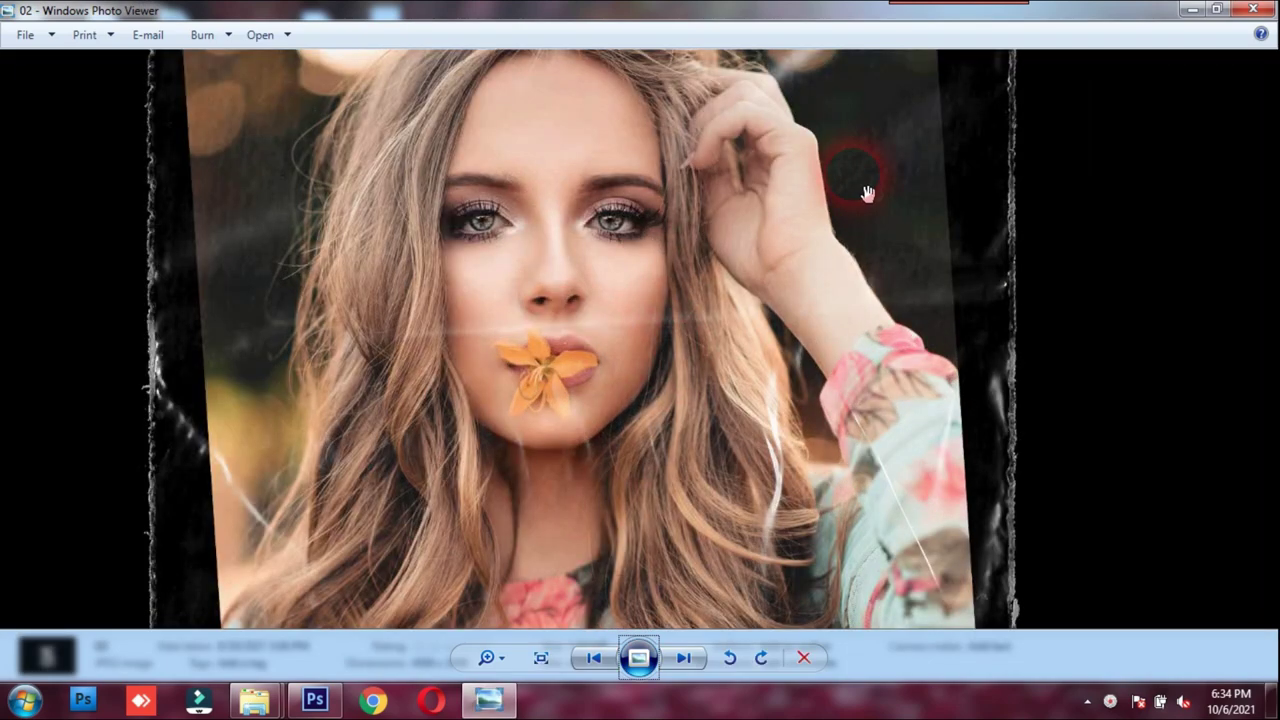
Move on to image 03 and zoom in toward the bride's face.
{"action": "key", "text": "Right"}
{"action": "scroll", "coordinate": [686, 350], "scroll_direction": "up", "scroll_amount": 1}
{"action": "scroll", "coordinate": [790, 412], "scroll_direction": "up", "scroll_amount": 2}
{"action": "scroll", "coordinate": [800, 420], "scroll_direction": "up", "scroll_amount": 1}
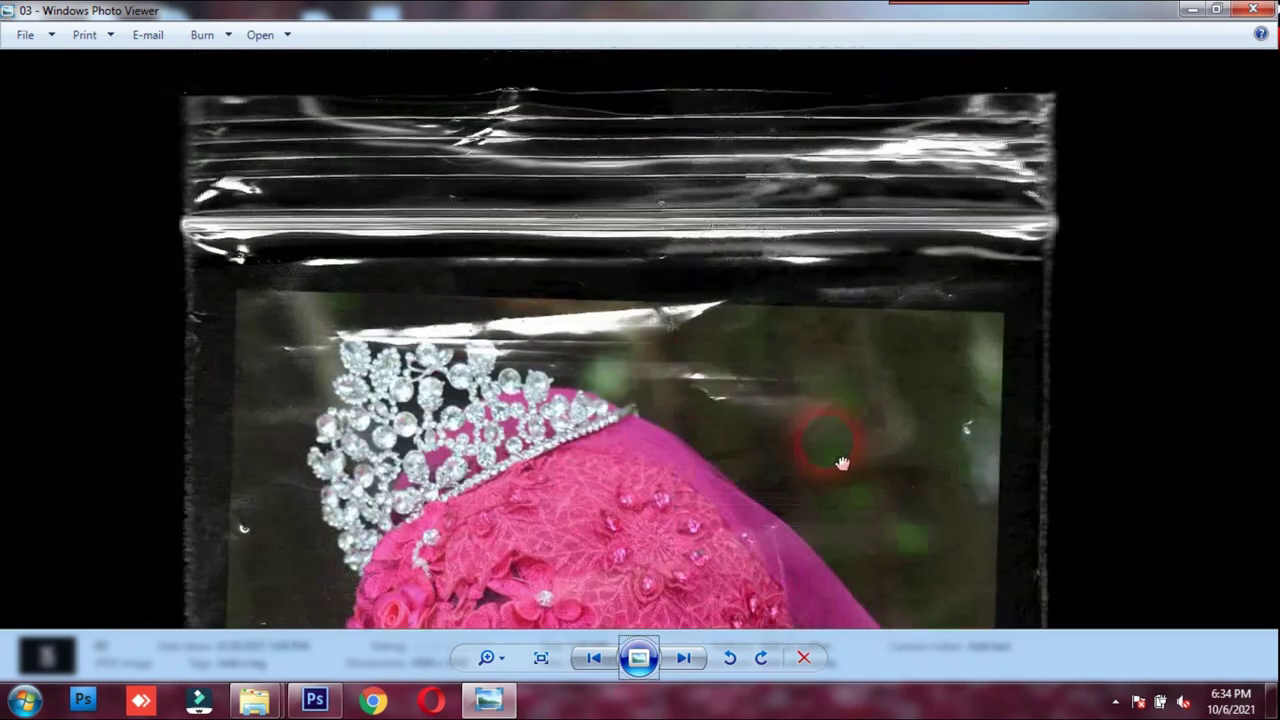
{"action": "scroll", "coordinate": [829, 443], "scroll_direction": "up", "scroll_amount": 1}
{"action": "scroll", "coordinate": [643, 343], "scroll_direction": "up", "scroll_amount": 1}
{"action": "scroll", "coordinate": [958, 480], "scroll_direction": "up", "scroll_amount": 2}
{"action": "key", "text": "Down"}
{"action": "key", "text": "Down"}
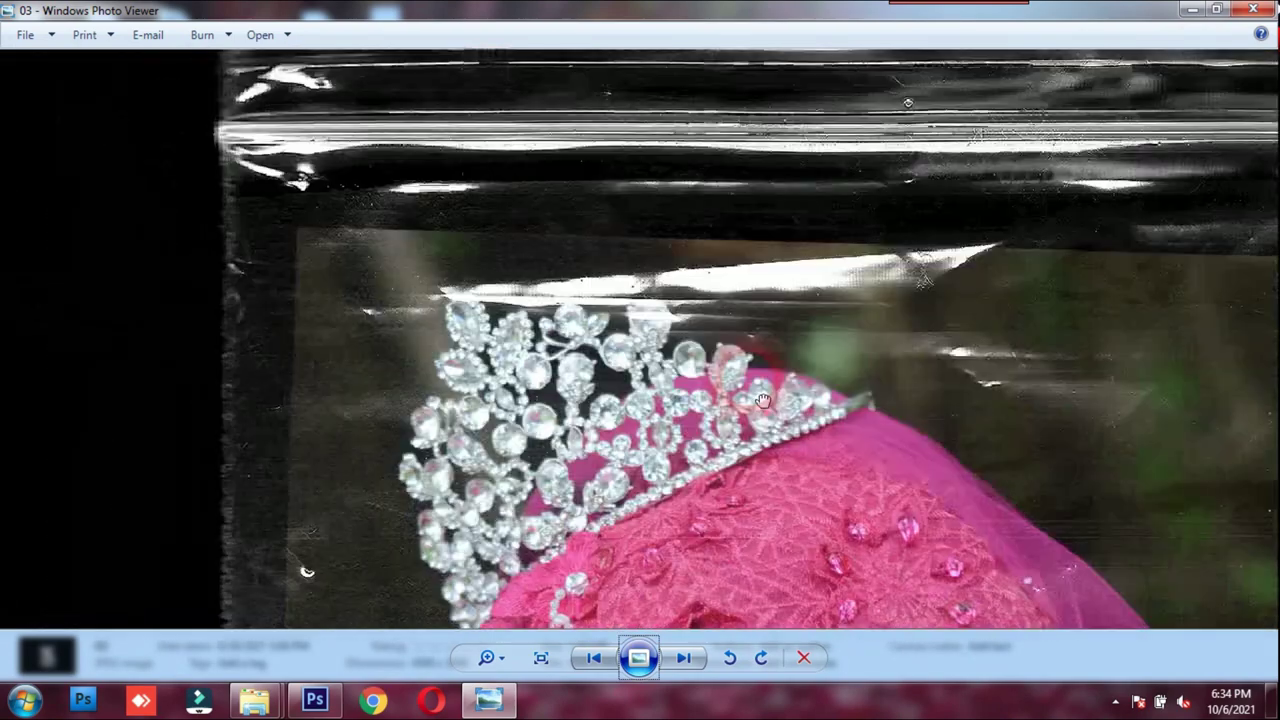
{"action": "key", "text": "Down"}
{"action": "key", "text": "Down"}
{"action": "key", "text": "Down"}
{"action": "key", "text": "Down"}
{"action": "key", "text": "Down"}
{"action": "key", "text": "Down"}
{"action": "key", "text": "Down"}
{"action": "key", "text": "Down"}
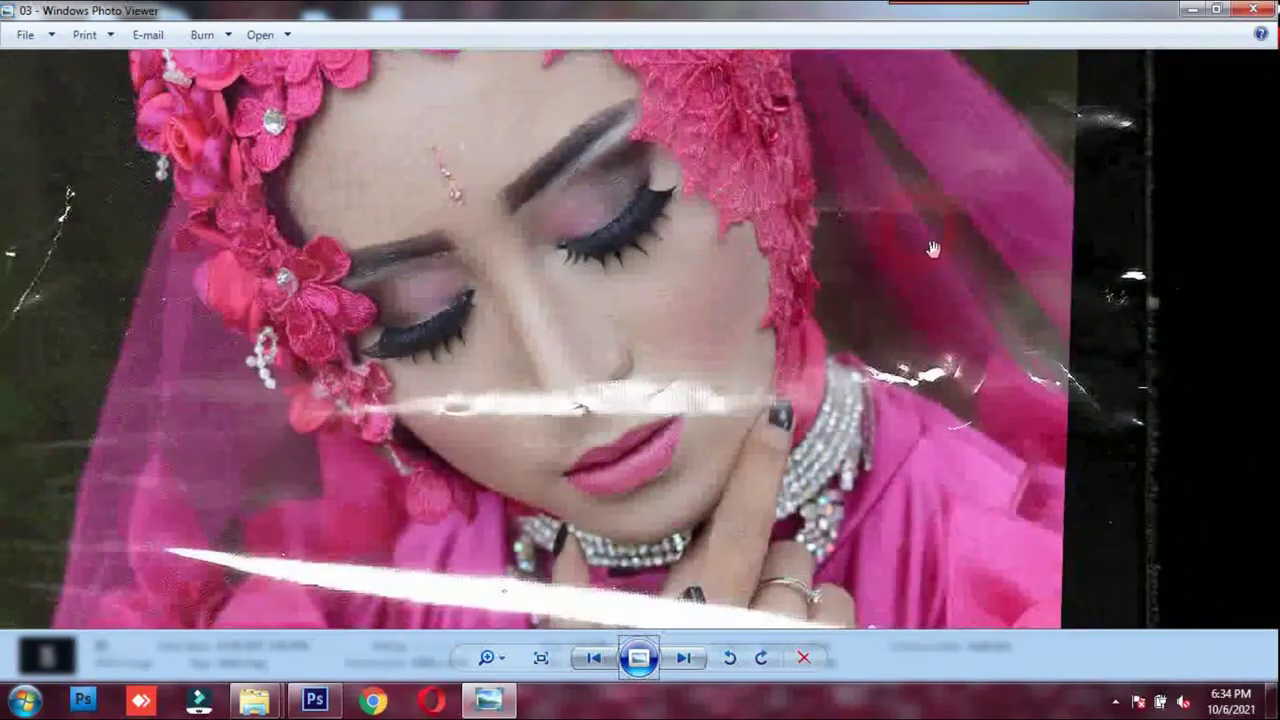
{"action": "key", "text": "Down"}
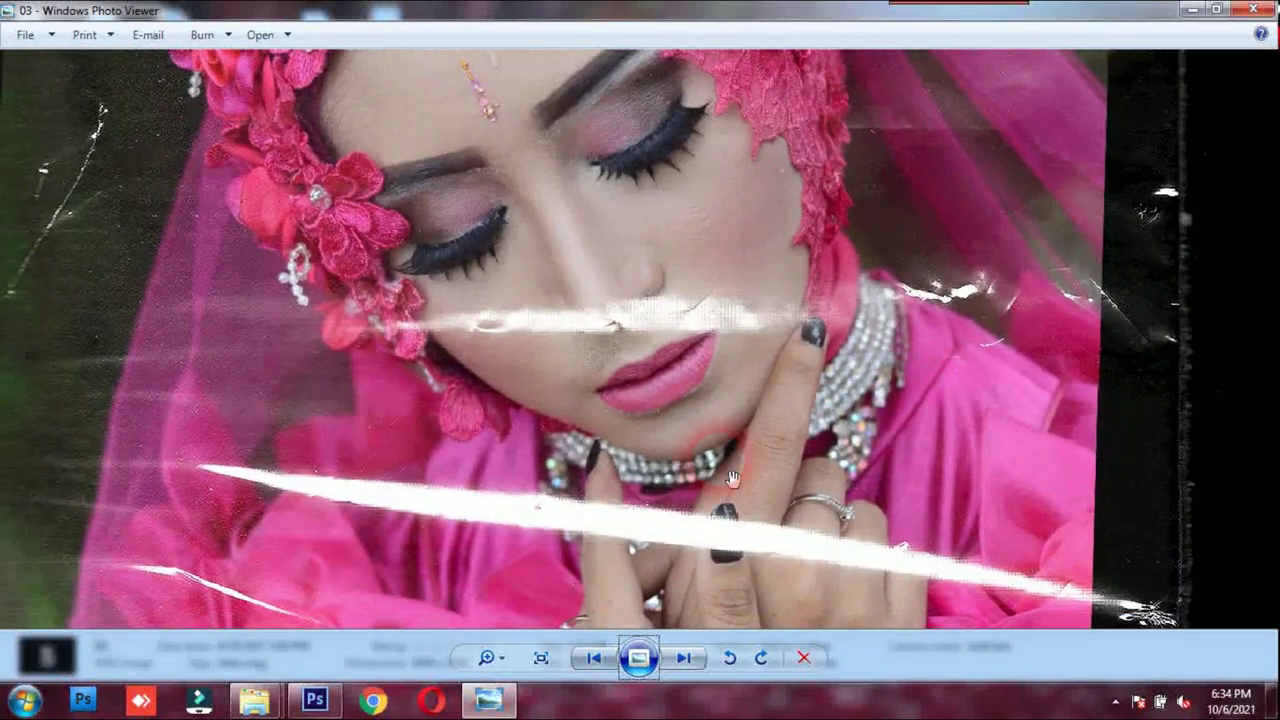
Inspect image 03's lips, hands, dress beads and crown, then zoom out and advance.
{"action": "left_click_drag", "start_coordinate": [740, 478], "coordinate": [836, 366]}
{"action": "left_click_drag", "start_coordinate": [740, 490], "coordinate": [674, 309]}
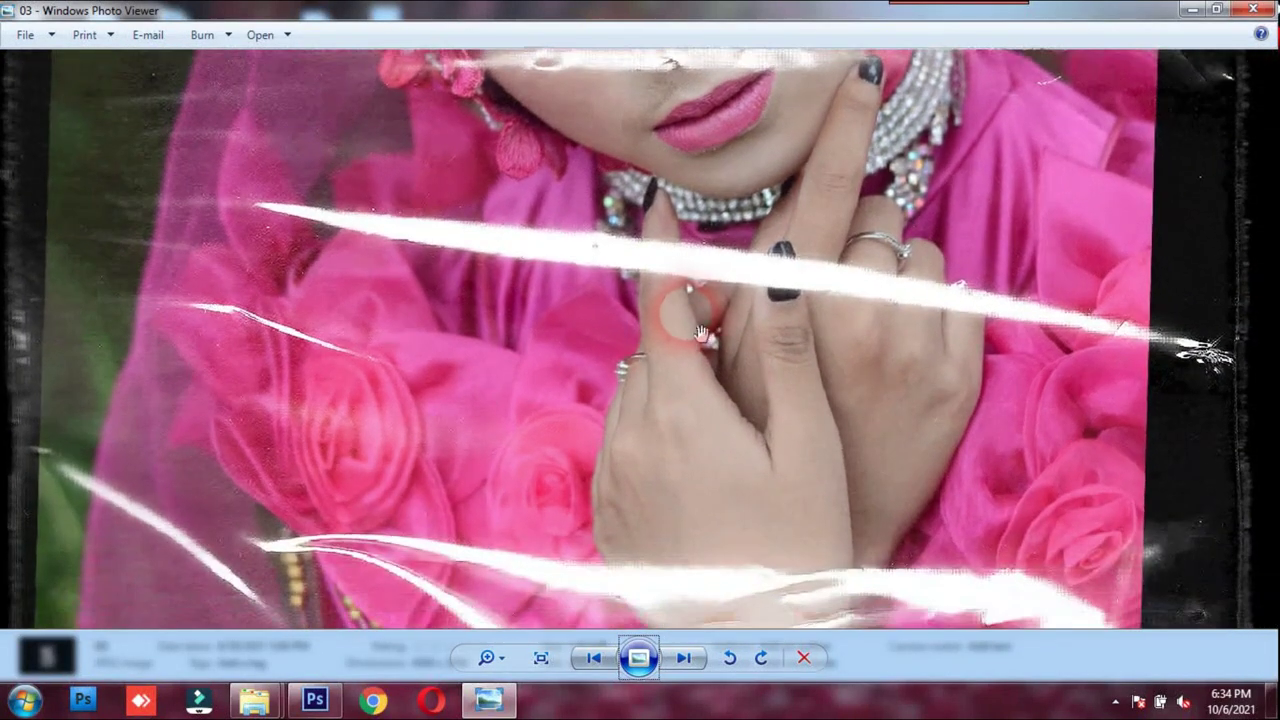
{"action": "key", "text": "Down"}
{"action": "key", "text": "Down"}
{"action": "key", "text": "Down"}
{"action": "key", "text": "Down"}
{"action": "key", "text": "Down"}
{"action": "key", "text": "Down"}
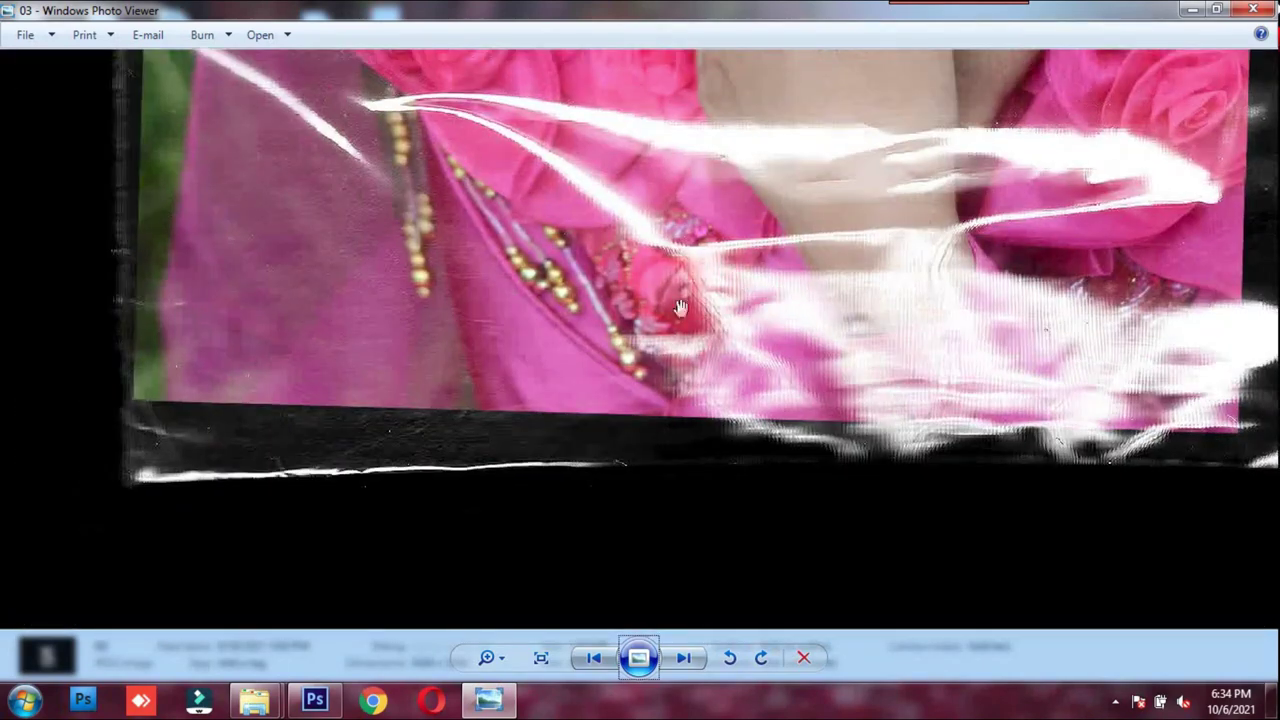
{"action": "left_click_drag", "start_coordinate": [776, 296], "coordinate": [680, 535]}
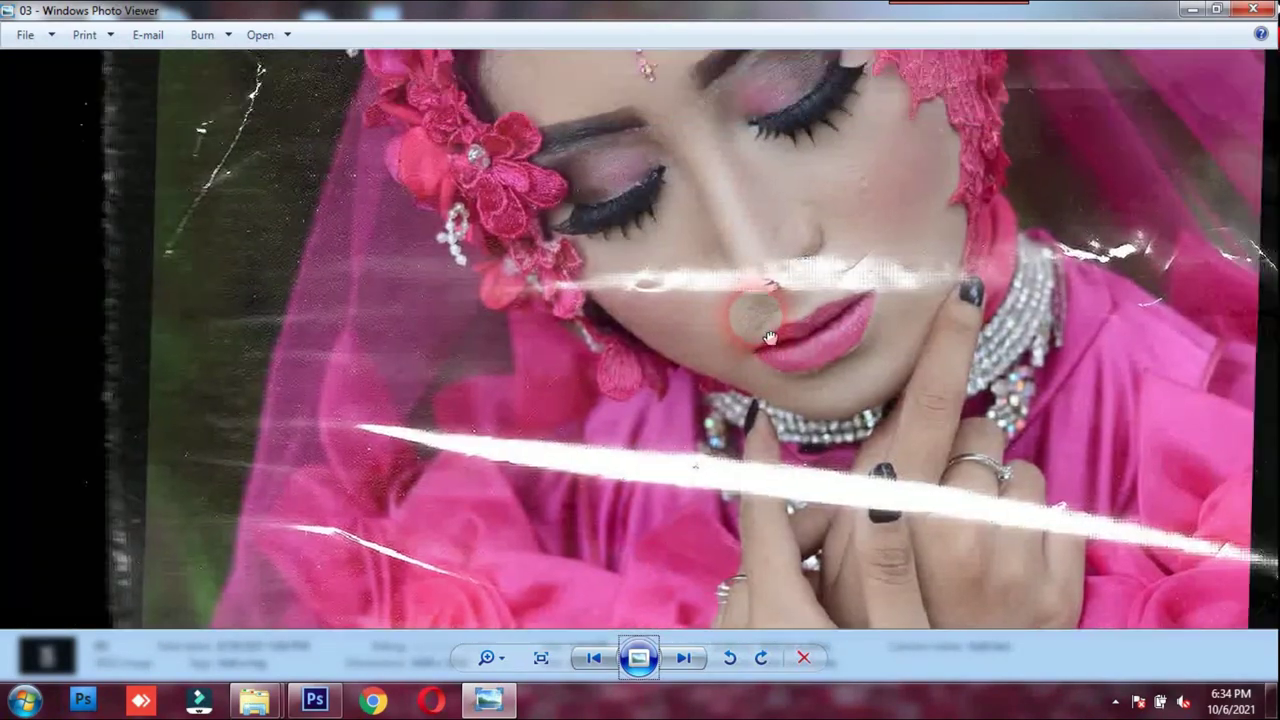
{"action": "left_click_drag", "start_coordinate": [751, 309], "coordinate": [795, 470]}
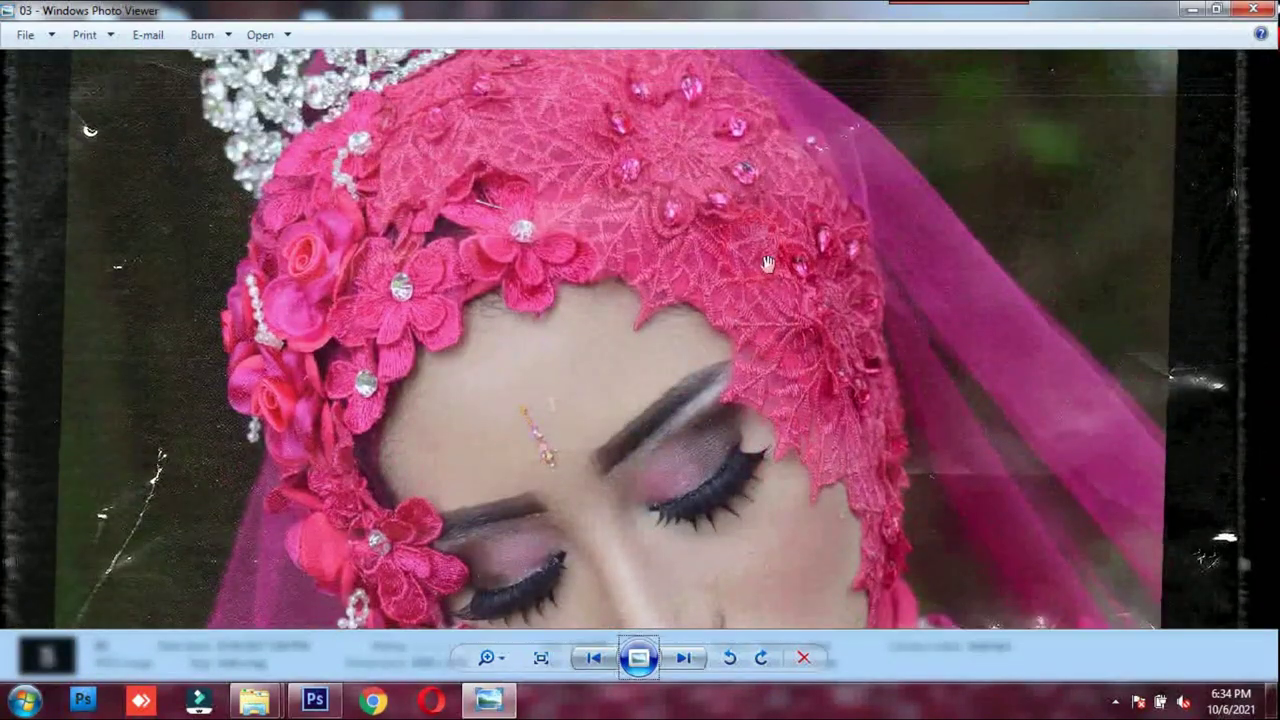
{"action": "left_click_drag", "start_coordinate": [731, 272], "coordinate": [753, 471]}
{"action": "left_click_drag", "start_coordinate": [737, 251], "coordinate": [757, 578]}
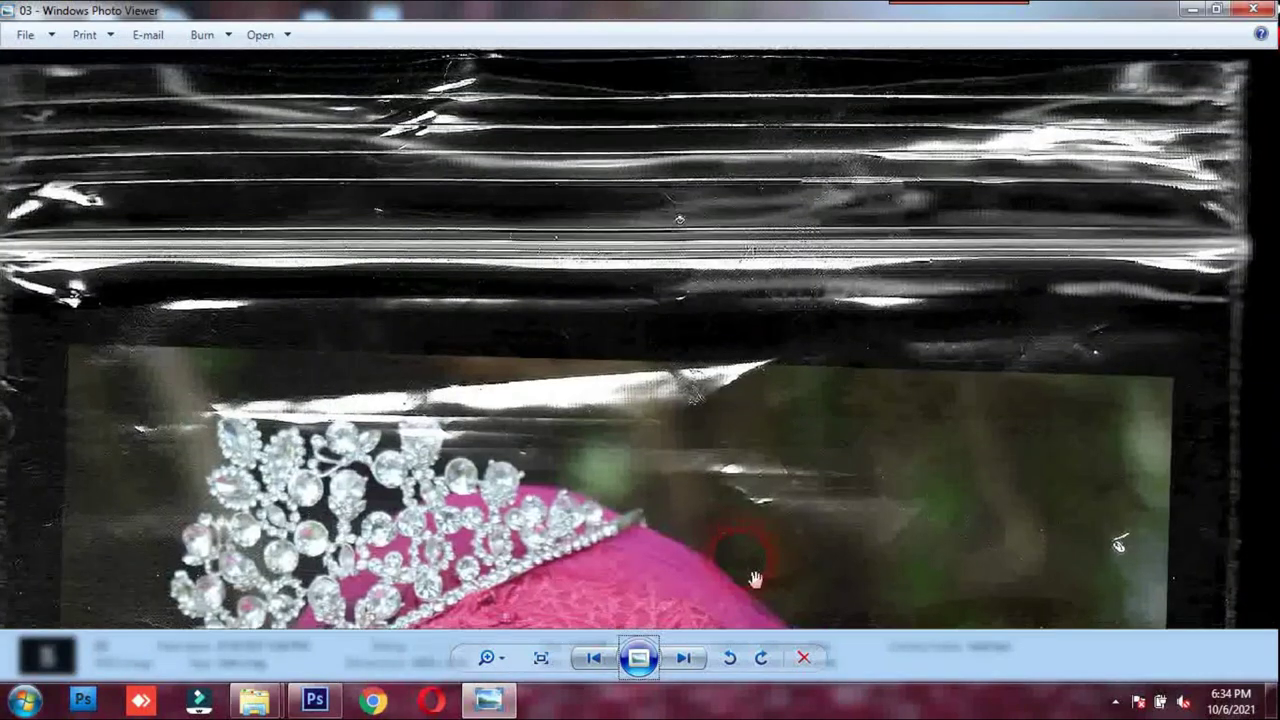
{"action": "scroll", "coordinate": [774, 451], "scroll_direction": "down", "scroll_amount": 2}
{"action": "scroll", "coordinate": [787, 455], "scroll_direction": "down", "scroll_amount": 1}
{"action": "scroll", "coordinate": [787, 455], "scroll_direction": "down", "scroll_amount": 3}
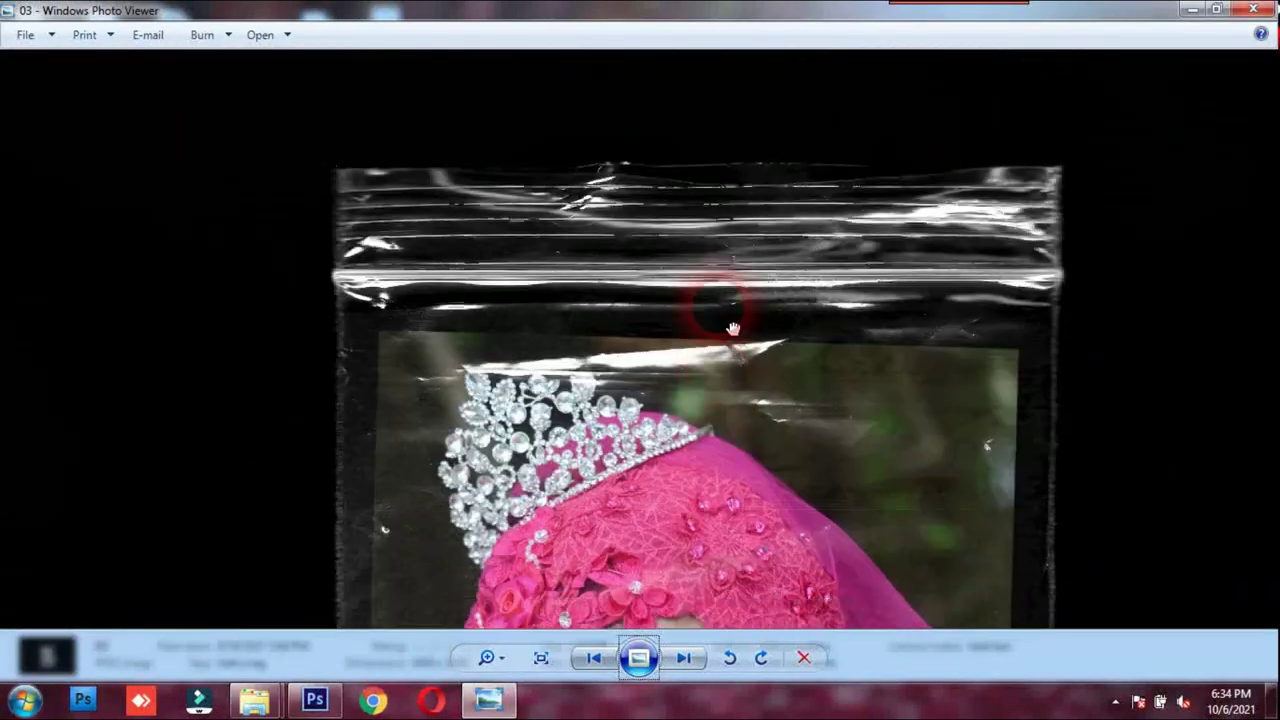
{"action": "left_click", "coordinate": [686, 657]}
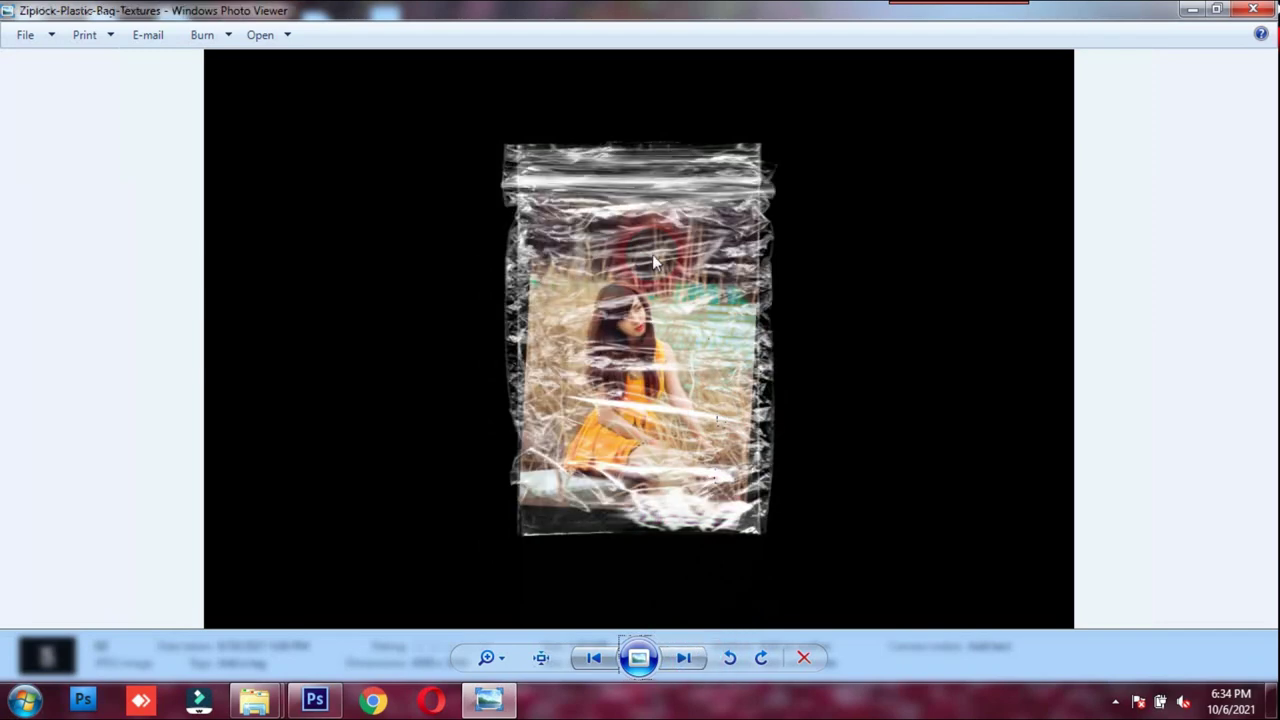
Zoom into the Ziplock-Plastic-Bag-Textures image to inspect the bag's top edge, dress and face.
{"action": "scroll", "coordinate": [652, 254], "scroll_direction": "up", "scroll_amount": 2}
{"action": "scroll", "coordinate": [680, 310], "scroll_direction": "up", "scroll_amount": 1}
{"action": "scroll", "coordinate": [770, 313], "scroll_direction": "up", "scroll_amount": 1}
{"action": "left_click_drag", "start_coordinate": [770, 313], "coordinate": [762, 420]}
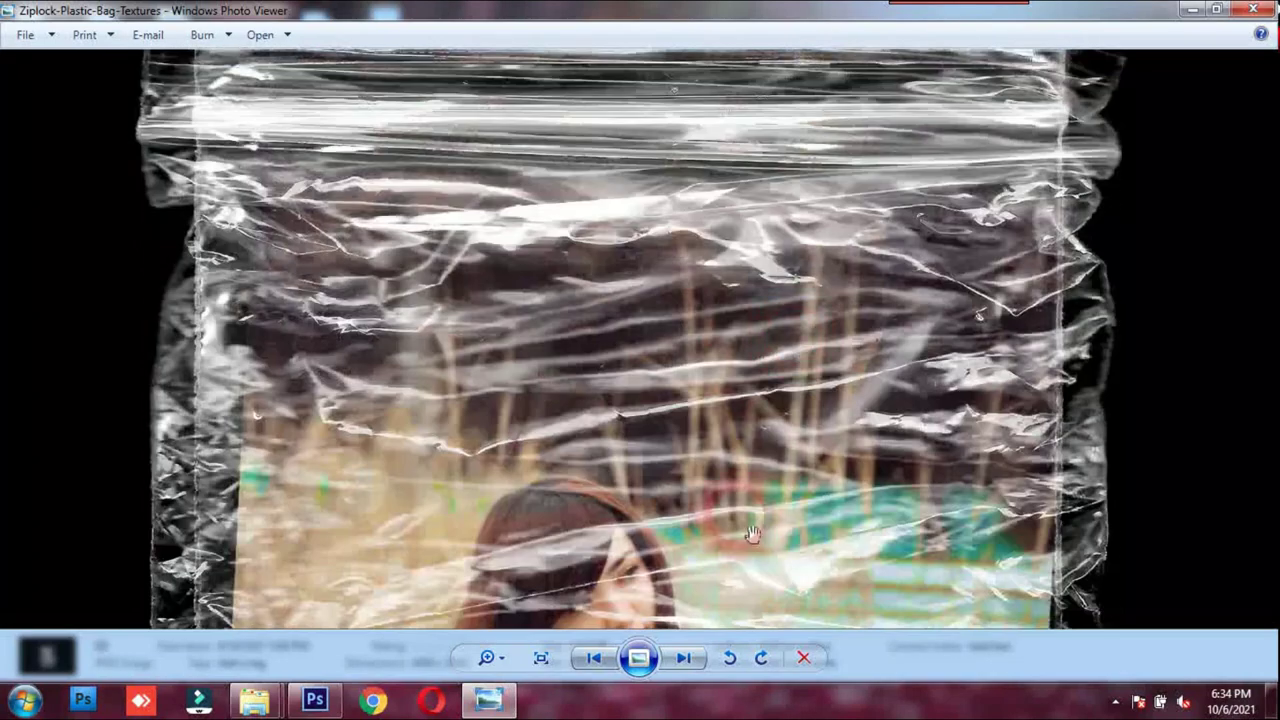
{"action": "mouse_move", "coordinate": [762, 420]}
{"action": "left_mouse_down"}
{"action": "mouse_move", "coordinate": [533, 367]}
{"action": "mouse_move", "coordinate": [879, 371]}
{"action": "mouse_move", "coordinate": [851, 357]}
{"action": "mouse_move", "coordinate": [820, 286]}
{"action": "mouse_move", "coordinate": [782, 479]}
{"action": "mouse_move", "coordinate": [757, 423]}
{"action": "mouse_move", "coordinate": [770, 228]}
{"action": "left_mouse_up"}
{"action": "left_click_drag", "start_coordinate": [760, 450], "coordinate": [749, 337]}
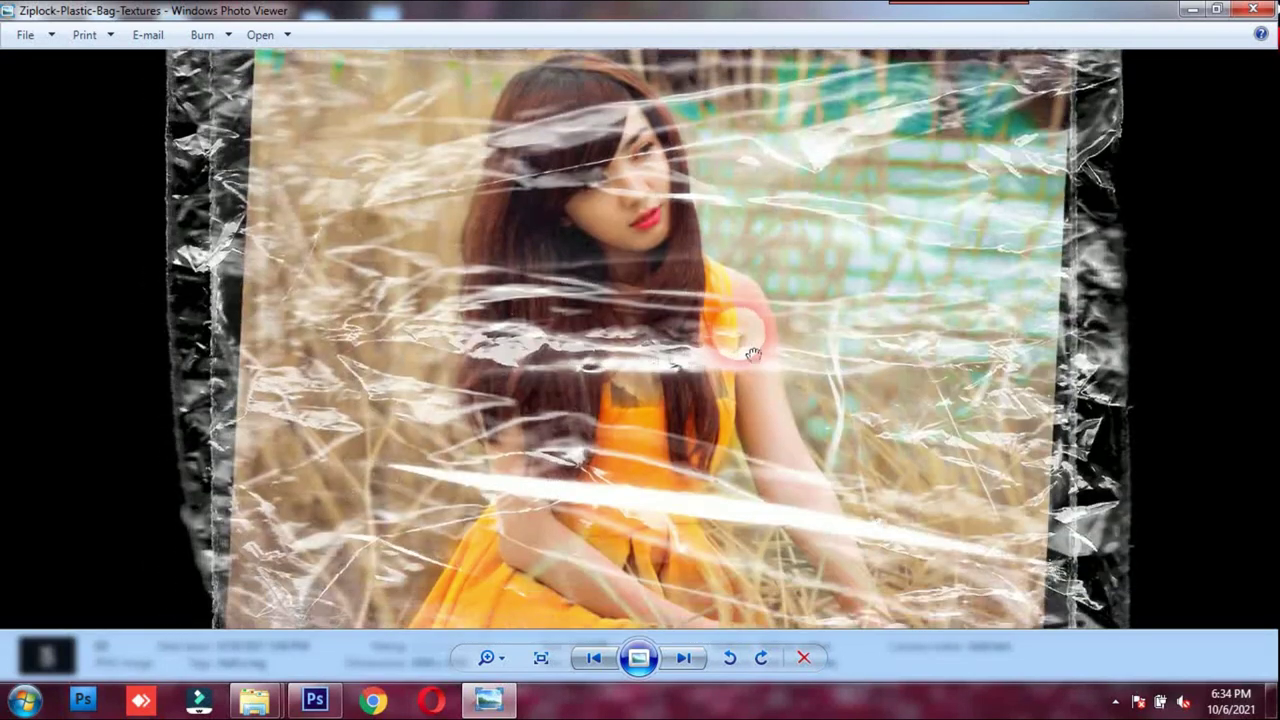
{"action": "left_click_drag", "start_coordinate": [755, 620], "coordinate": [767, 280]}
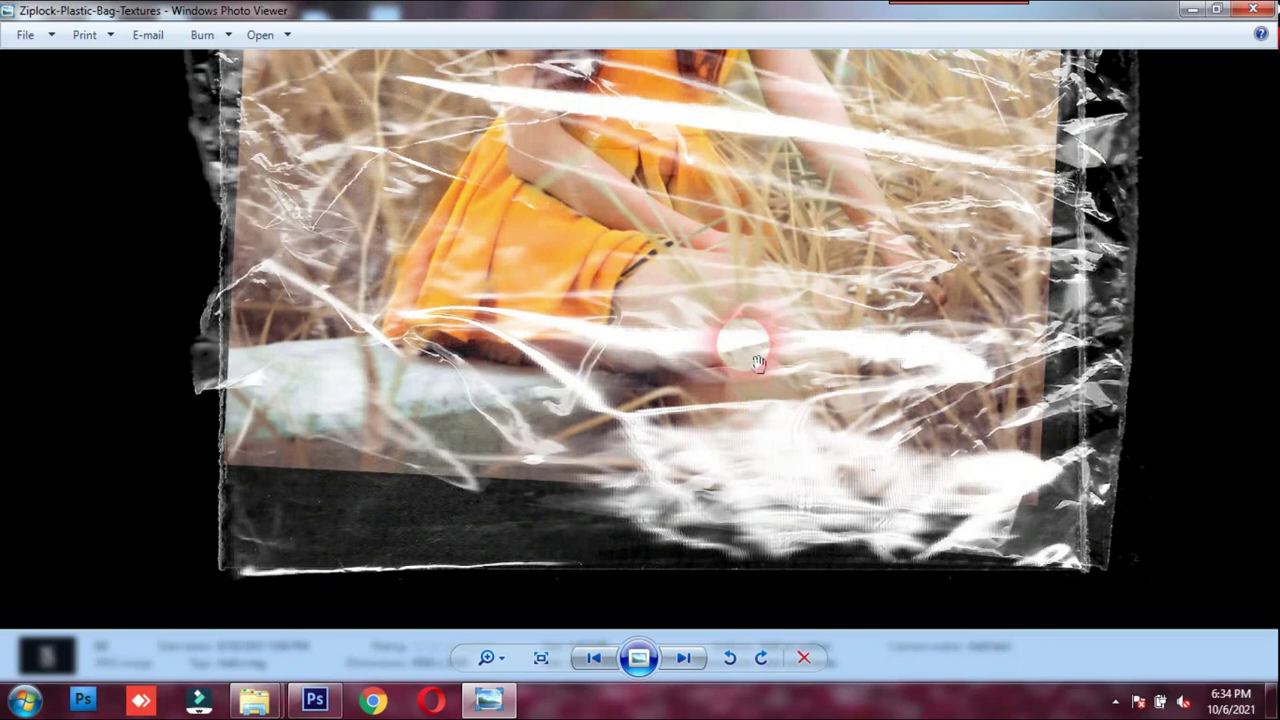
{"action": "left_click_drag", "start_coordinate": [743, 343], "coordinate": [749, 543]}
{"action": "left_click_drag", "start_coordinate": [766, 263], "coordinate": [782, 447]}
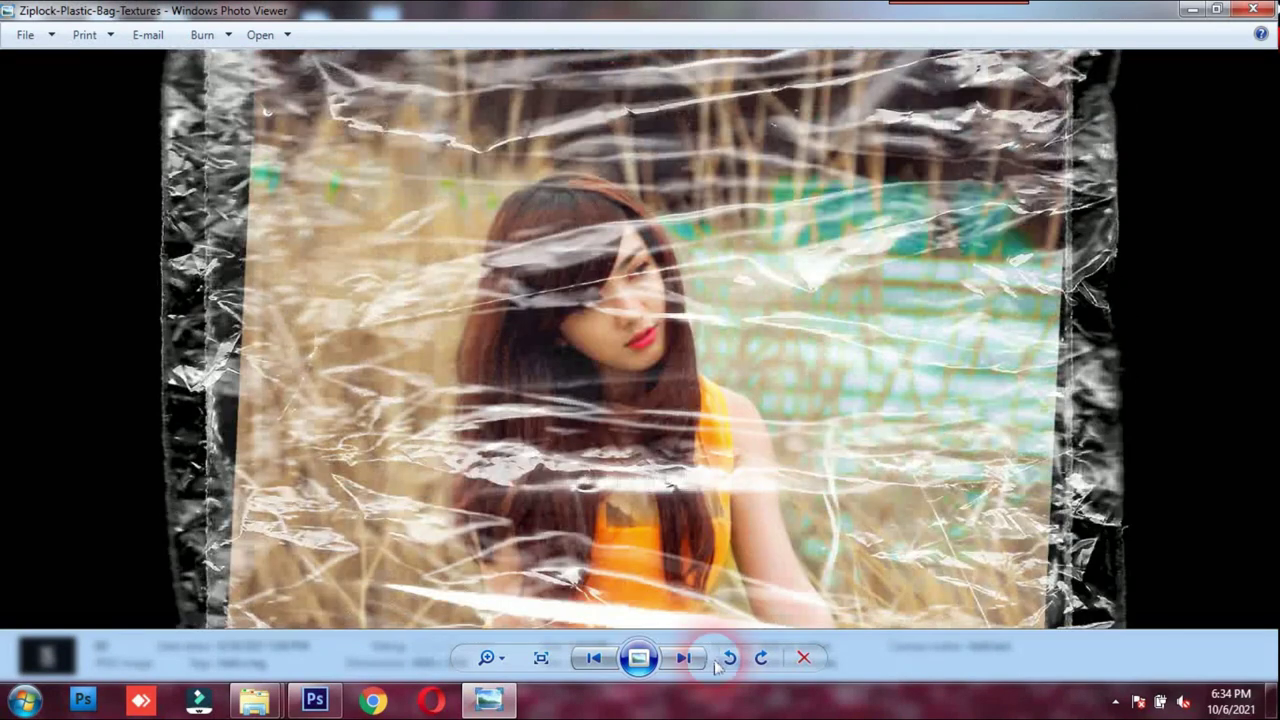
Go on to image 02, inspect her face, flower and dress closely, then zoom out.
{"action": "left_click", "coordinate": [685, 657]}
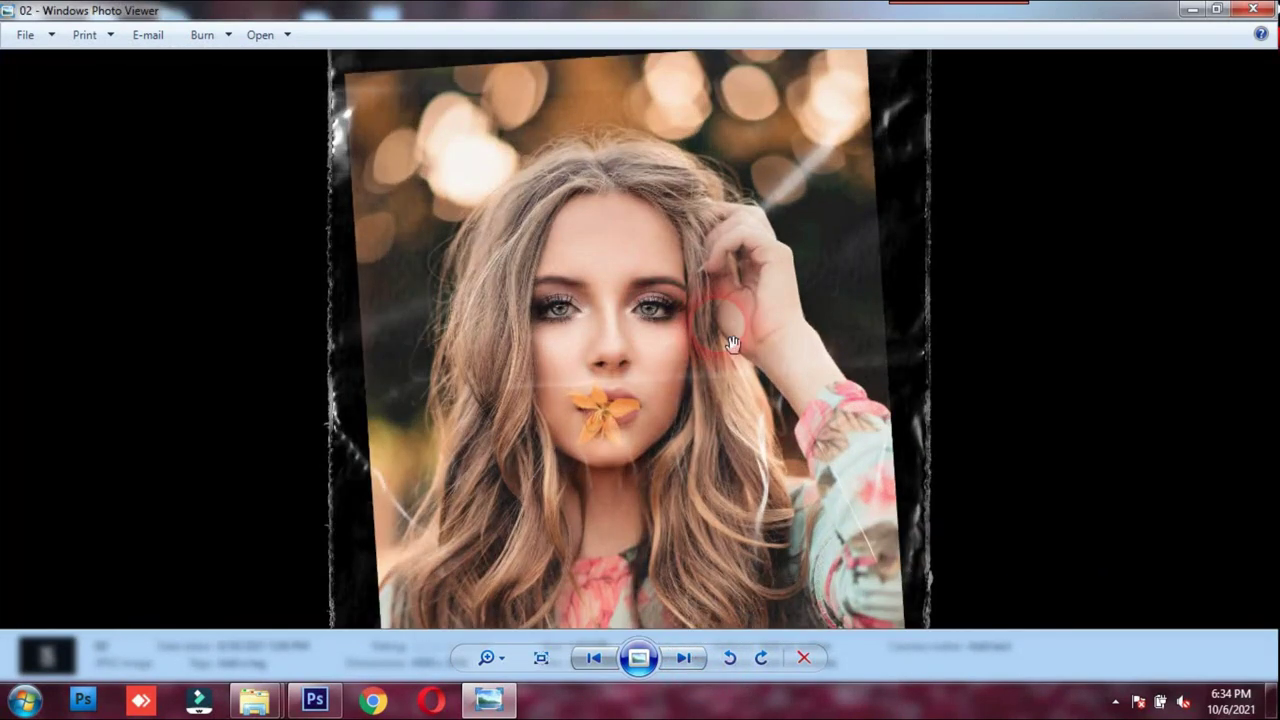
{"action": "scroll", "coordinate": [686, 351], "scroll_direction": "up", "scroll_amount": 1}
{"action": "left_click_drag", "start_coordinate": [659, 232], "coordinate": [712, 474]}
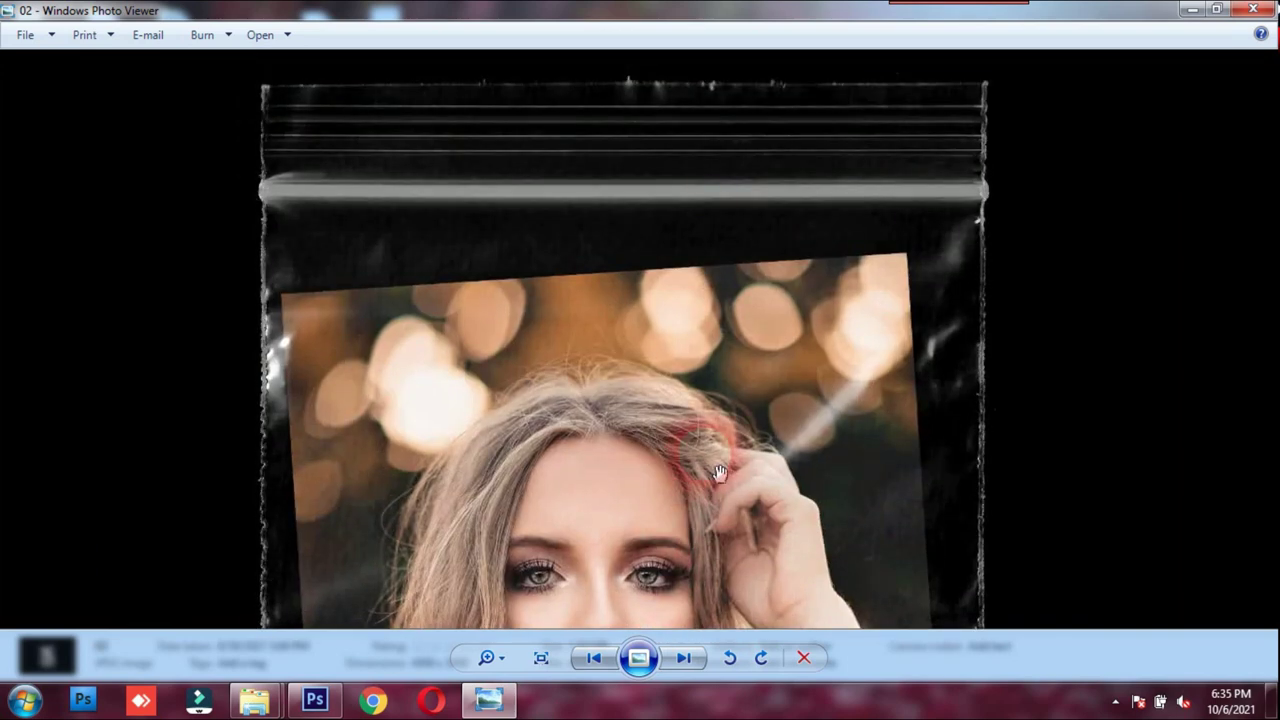
{"action": "left_click_drag", "start_coordinate": [857, 494], "coordinate": [863, 266]}
{"action": "left_click_drag", "start_coordinate": [820, 460], "coordinate": [817, 328]}
{"action": "left_click_drag", "start_coordinate": [760, 560], "coordinate": [766, 289]}
{"action": "left_click_drag", "start_coordinate": [774, 209], "coordinate": [789, 296]}
{"action": "scroll", "coordinate": [780, 350], "scroll_direction": "down", "scroll_amount": 2}
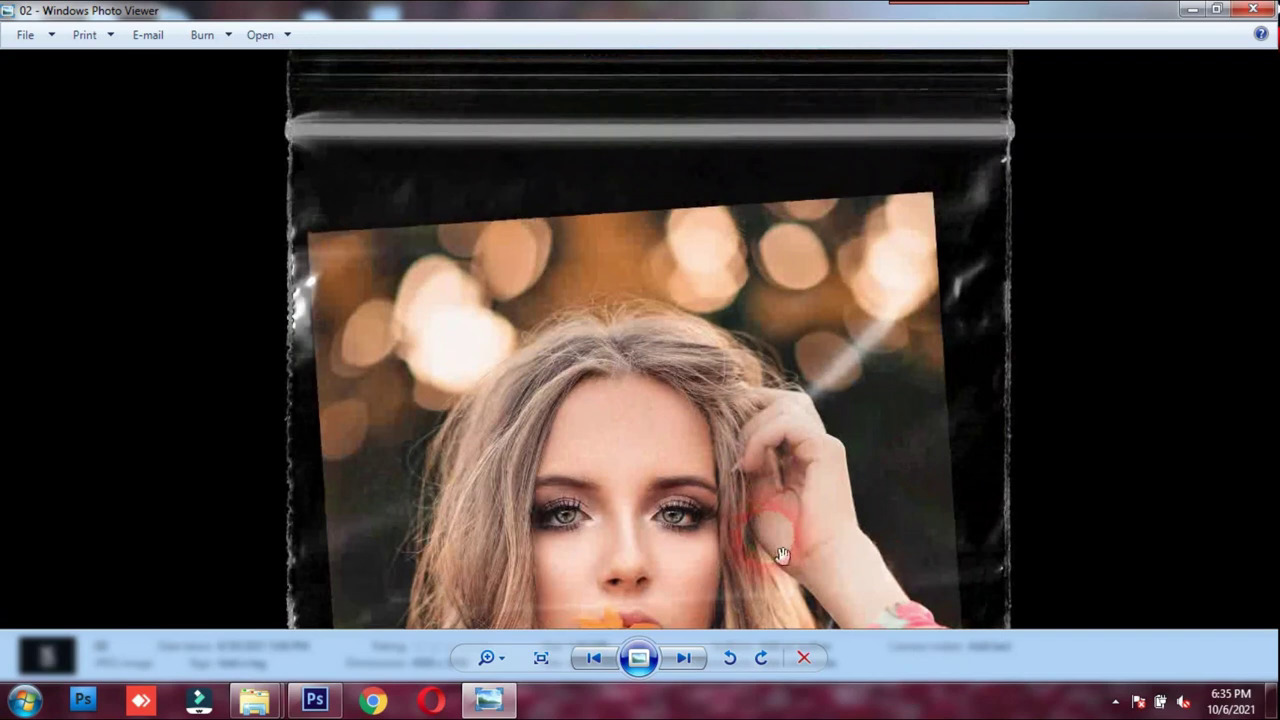
{"action": "scroll", "coordinate": [771, 400], "scroll_direction": "down", "scroll_amount": 1}
{"action": "scroll", "coordinate": [763, 400], "scroll_direction": "down", "scroll_amount": 1}
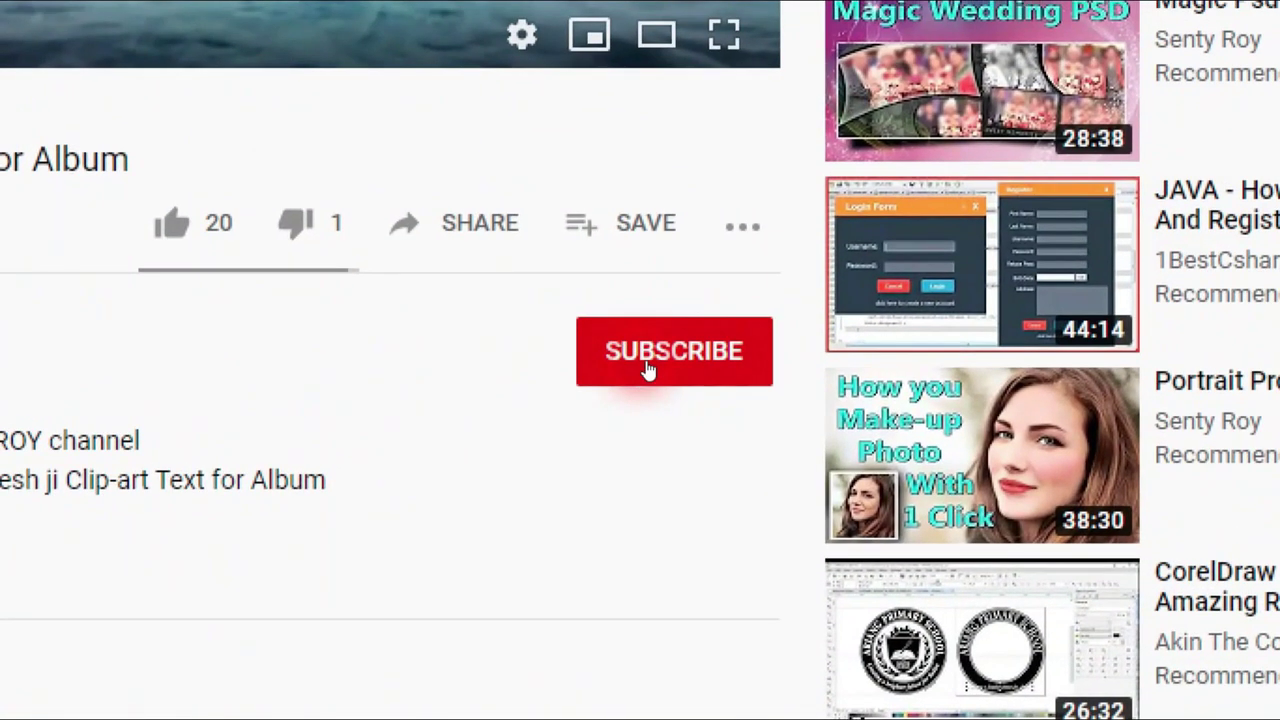
Subscribe to the YouTube channel and set its notification bell to All.
{"action": "left_click", "coordinate": [647, 370]}
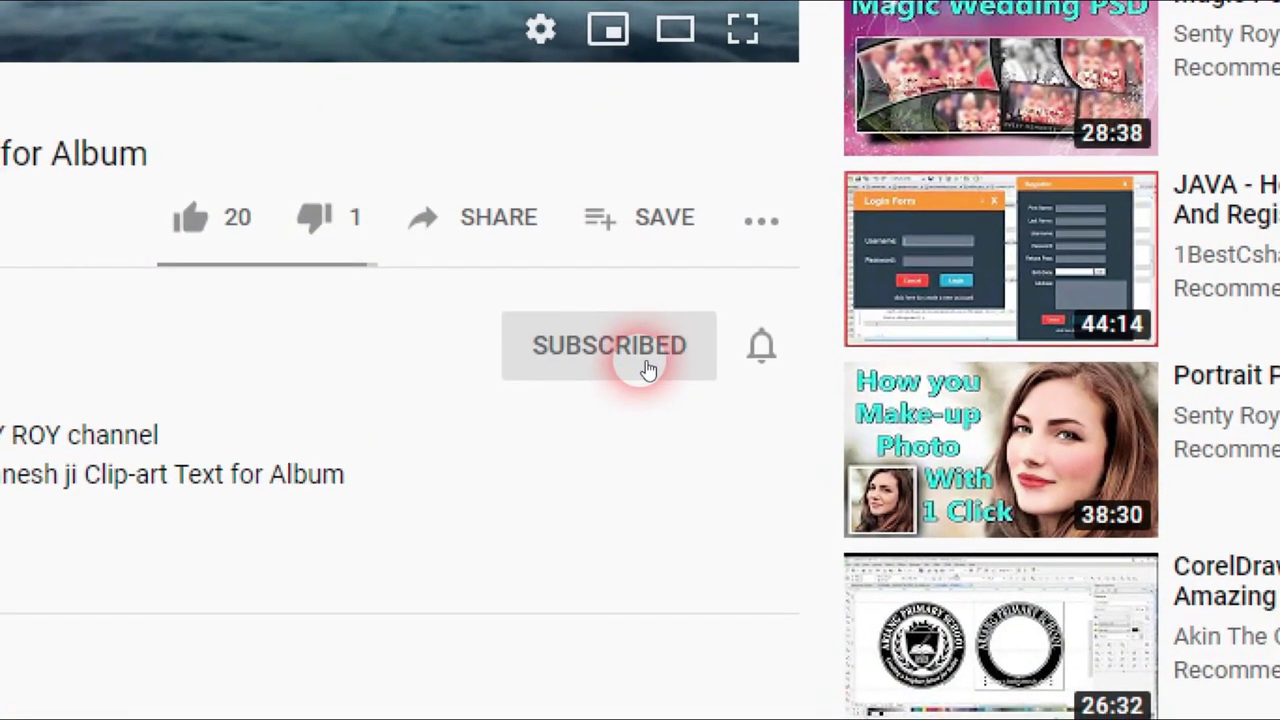
{"action": "left_click", "coordinate": [643, 362]}
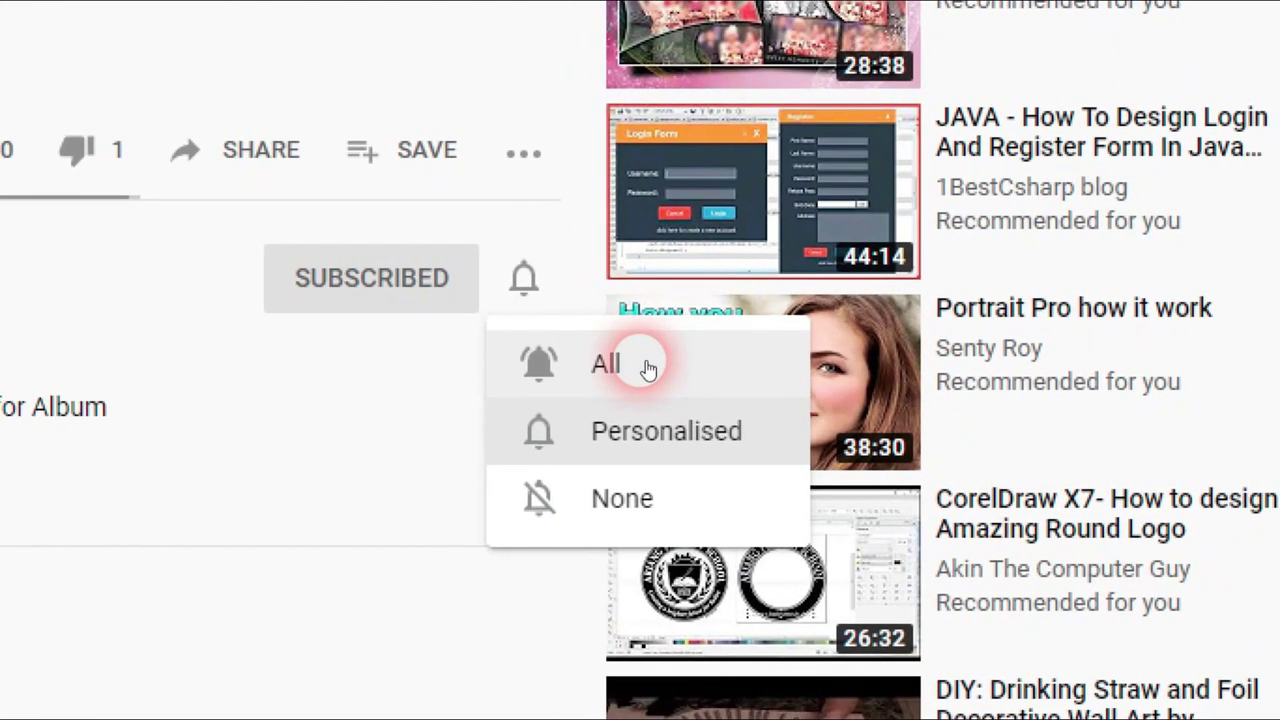
{"action": "left_click", "coordinate": [648, 366]}
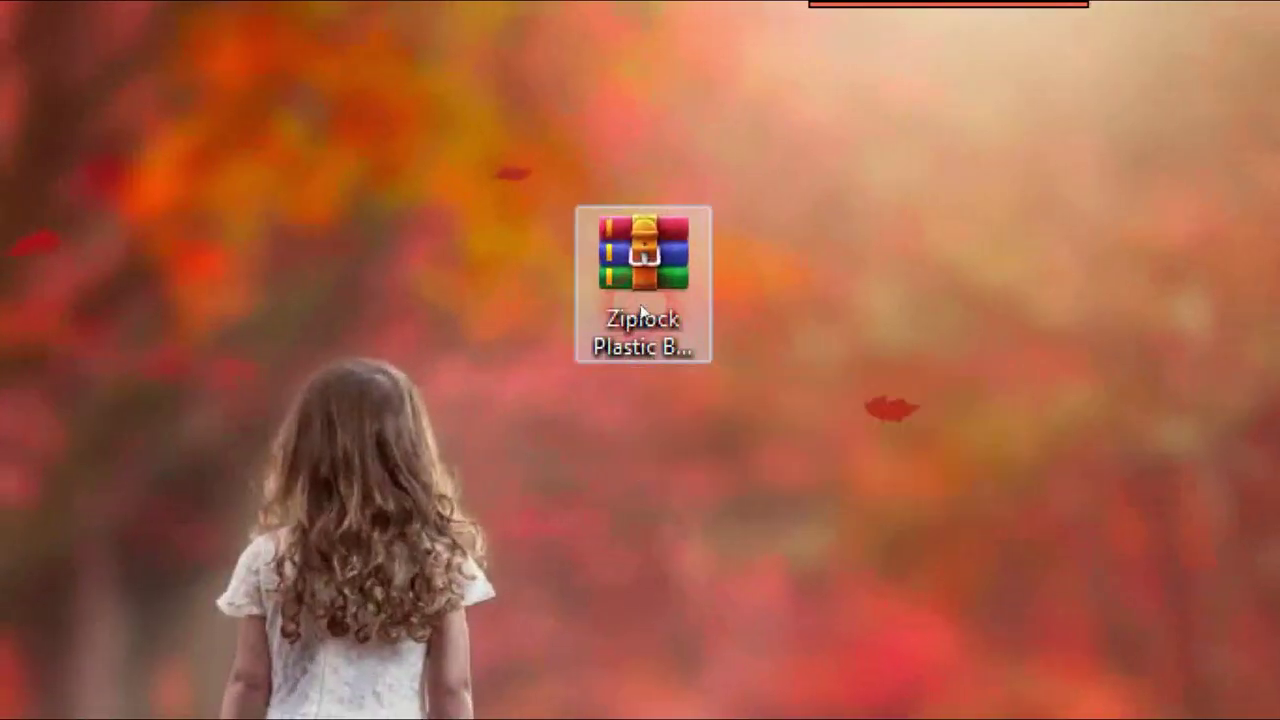
Drag the Ziplock Plastic Bag Textures 6502289 archive icon on the desktop.
{"action": "left_click_drag", "start_coordinate": [569, 300], "coordinate": [641, 293]}
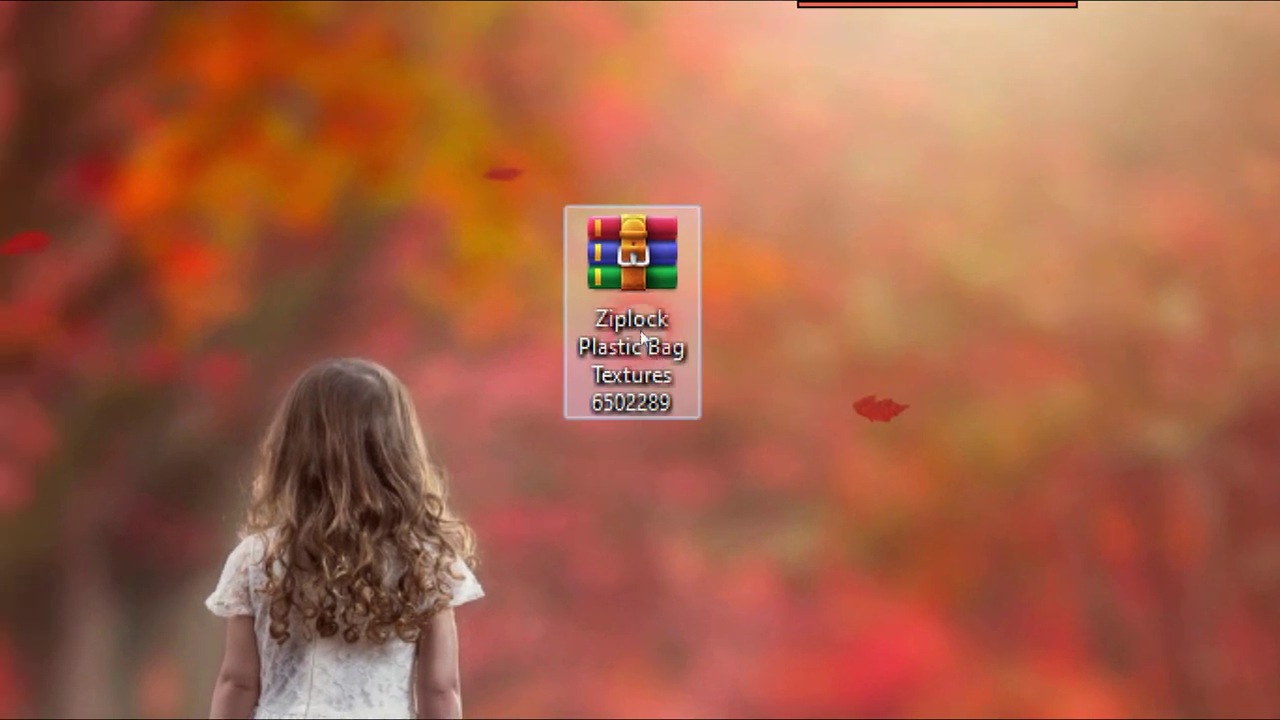
Check the Ziplock archive's properties, noting its 31.6 MB size, and close them.
{"action": "right_click", "coordinate": [642, 340]}
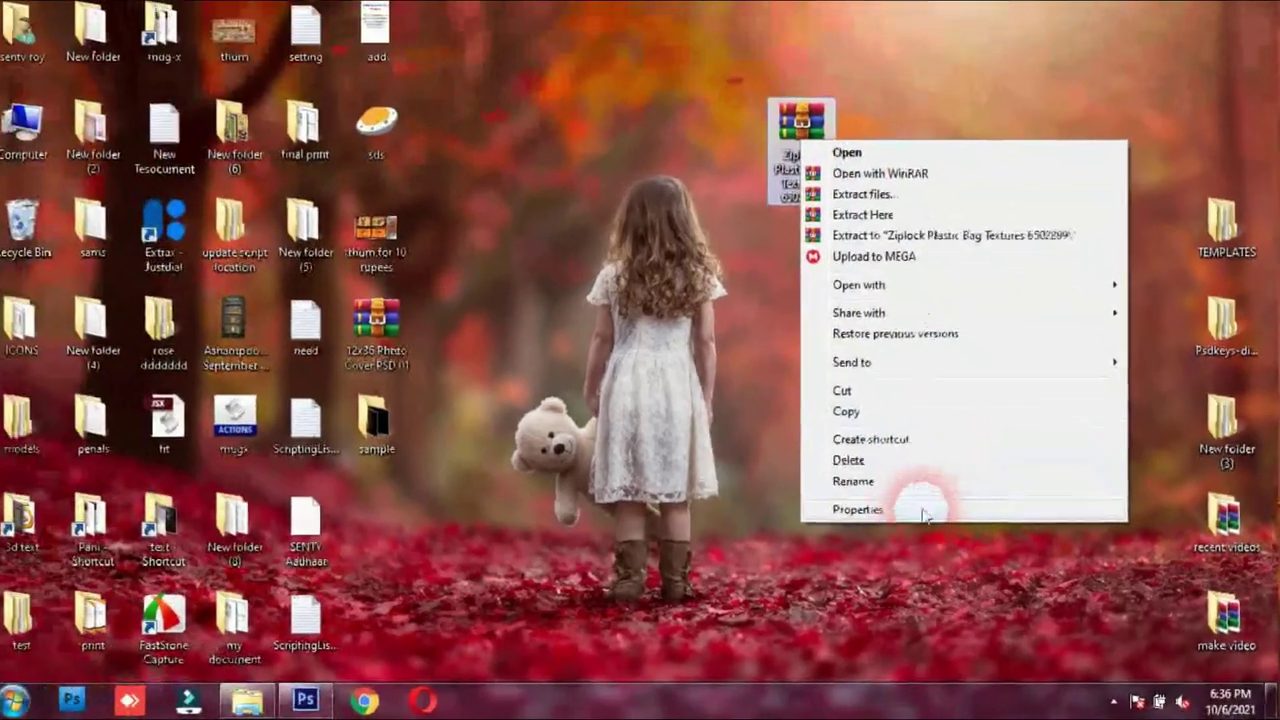
{"action": "left_click", "coordinate": [929, 505]}
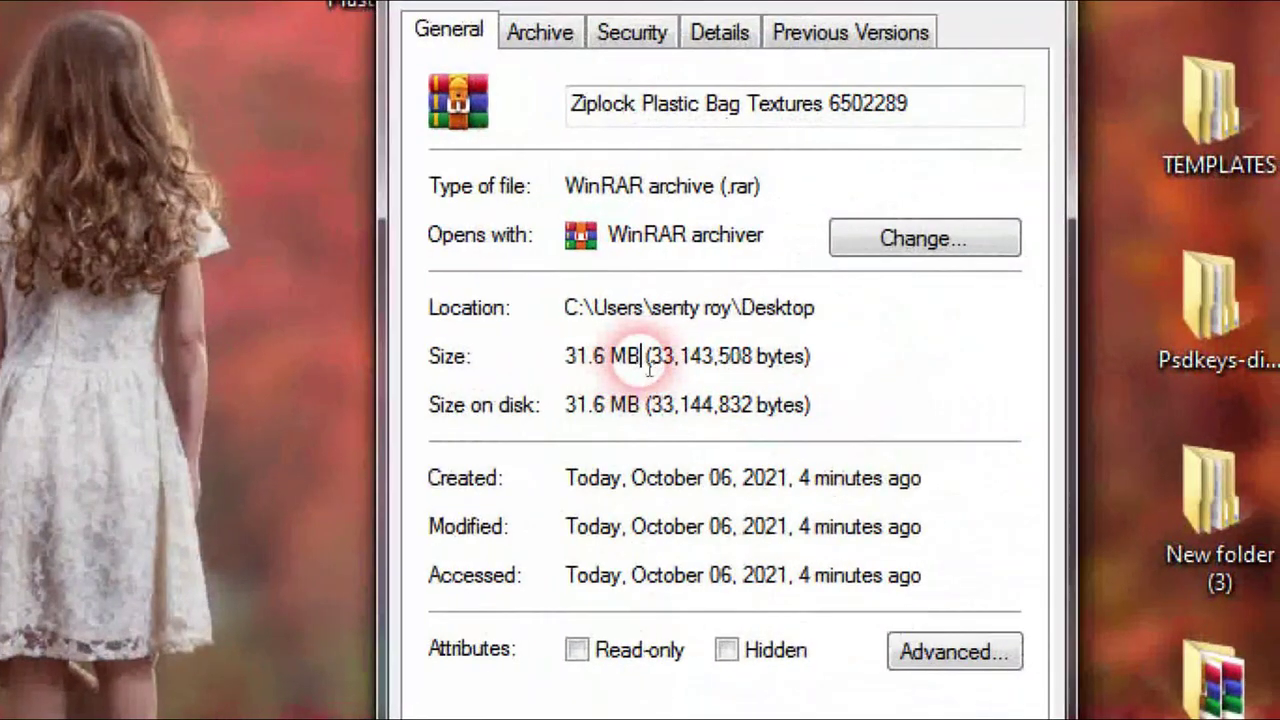
{"action": "left_click_drag", "start_coordinate": [920, 351], "coordinate": [875, 360]}
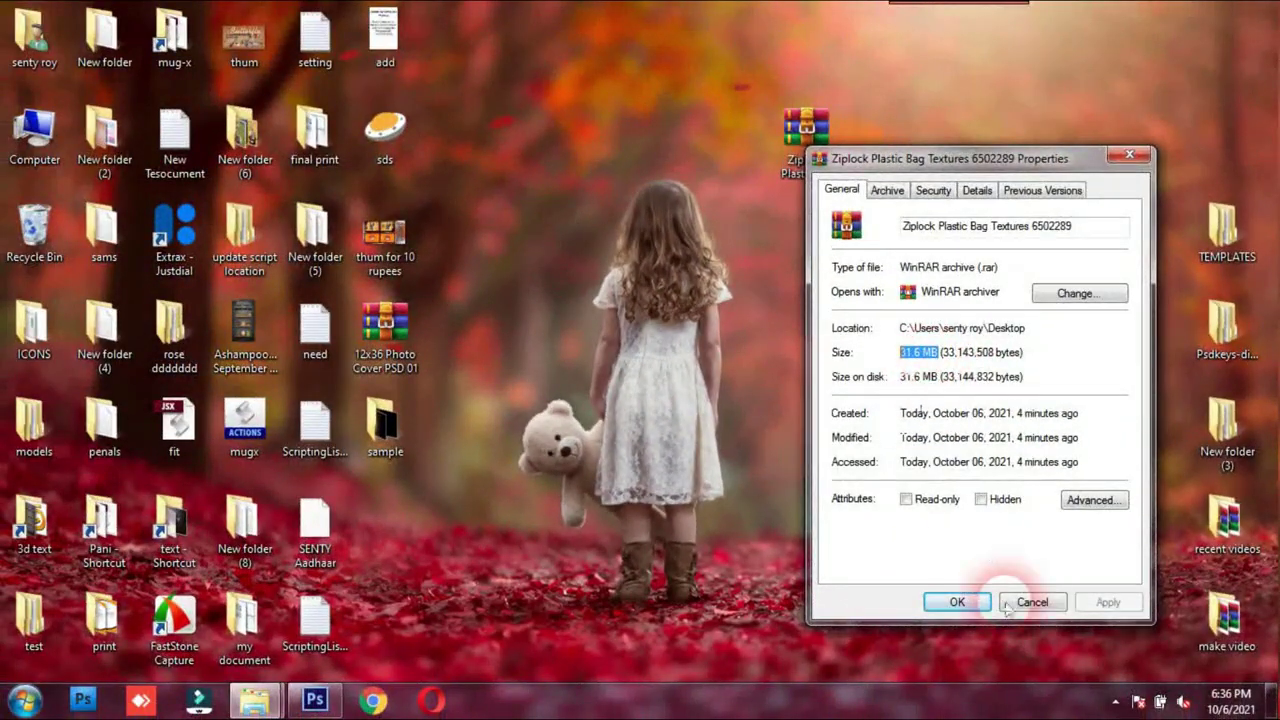
{"action": "left_click", "coordinate": [1030, 602]}
Extract the archive into a Ziplock Plastic Bag Textures 6502289 folder on the Desktop.
{"action": "mouse_move", "coordinate": [806, 135]}
{"action": "left_mouse_down"}
{"action": "mouse_move", "coordinate": [822, 148]}
{"action": "mouse_move", "coordinate": [810, 145]}
{"action": "left_mouse_up"}
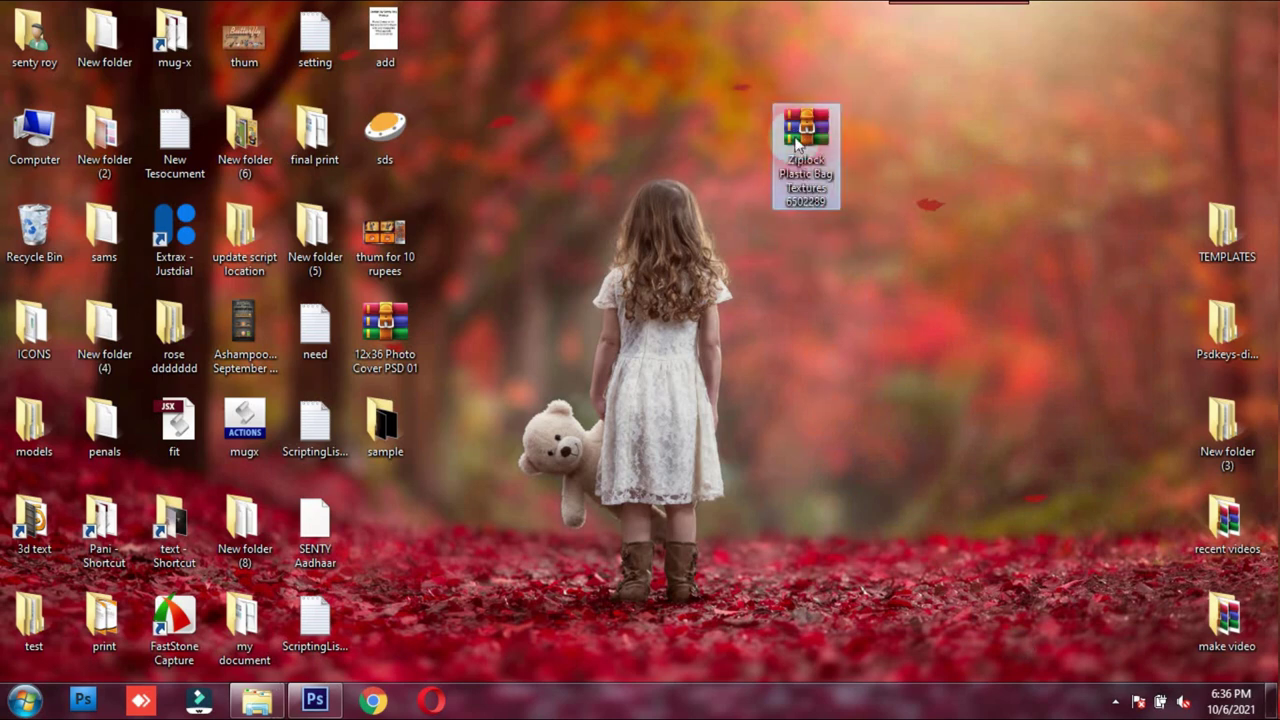
{"action": "right_click", "coordinate": [800, 145]}
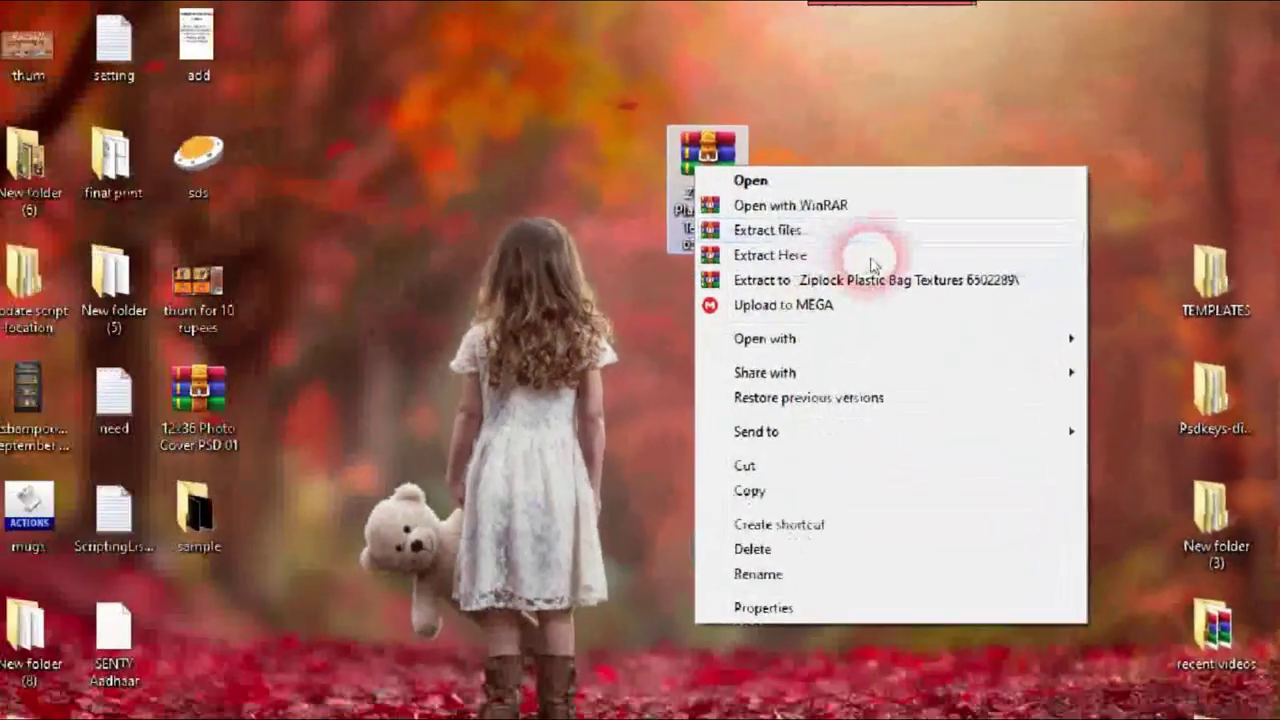
{"action": "left_click", "coordinate": [660, 340]}
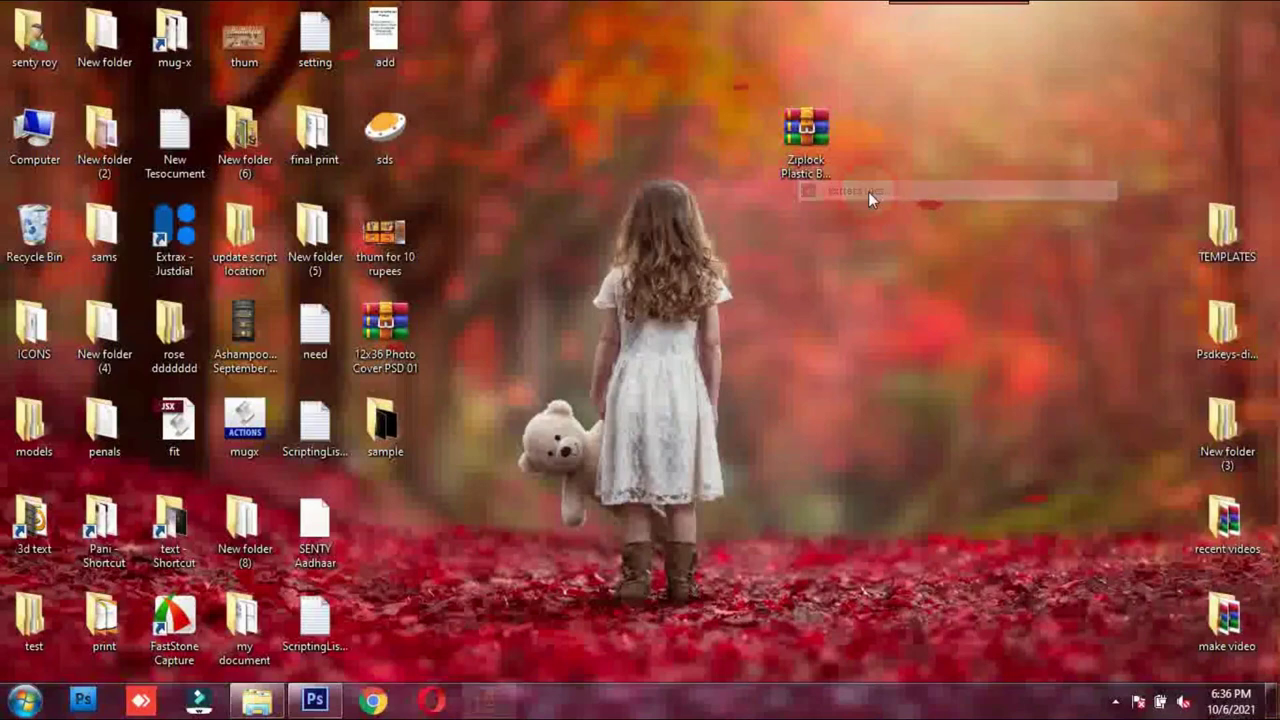
{"action": "left_click_drag", "start_coordinate": [838, 165], "coordinate": [743, 110]}
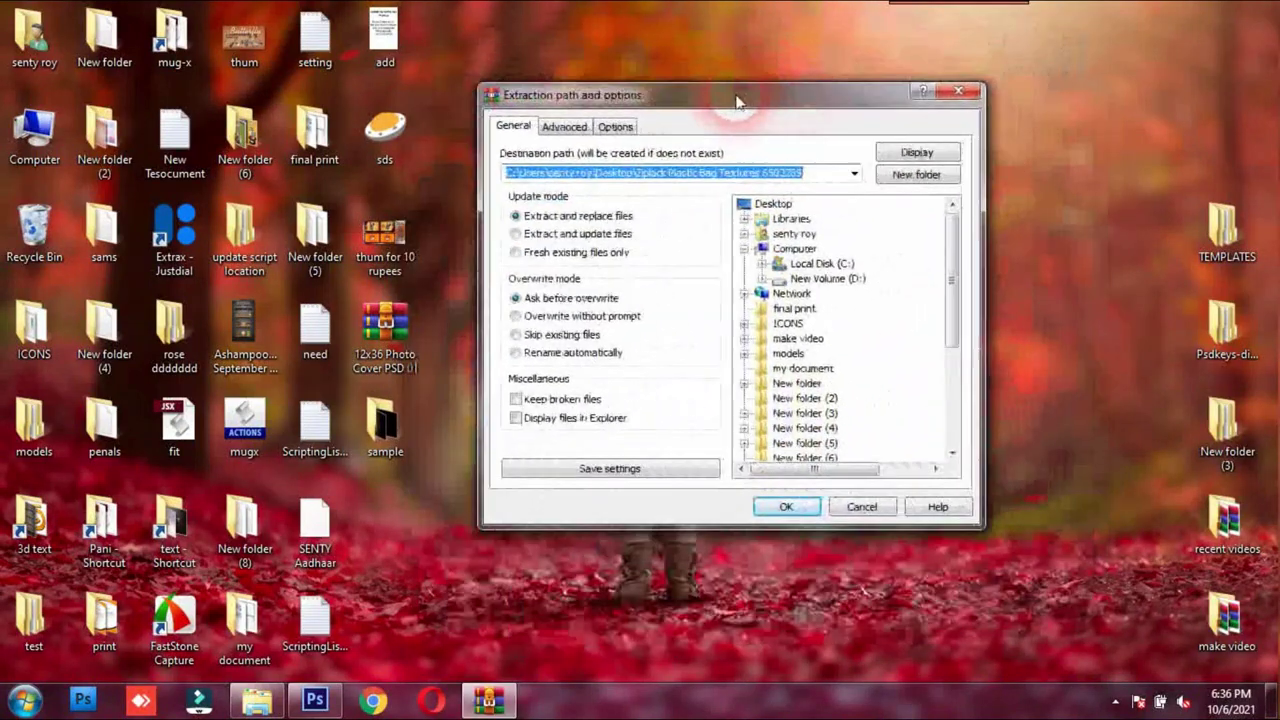
{"action": "left_click", "coordinate": [840, 505]}
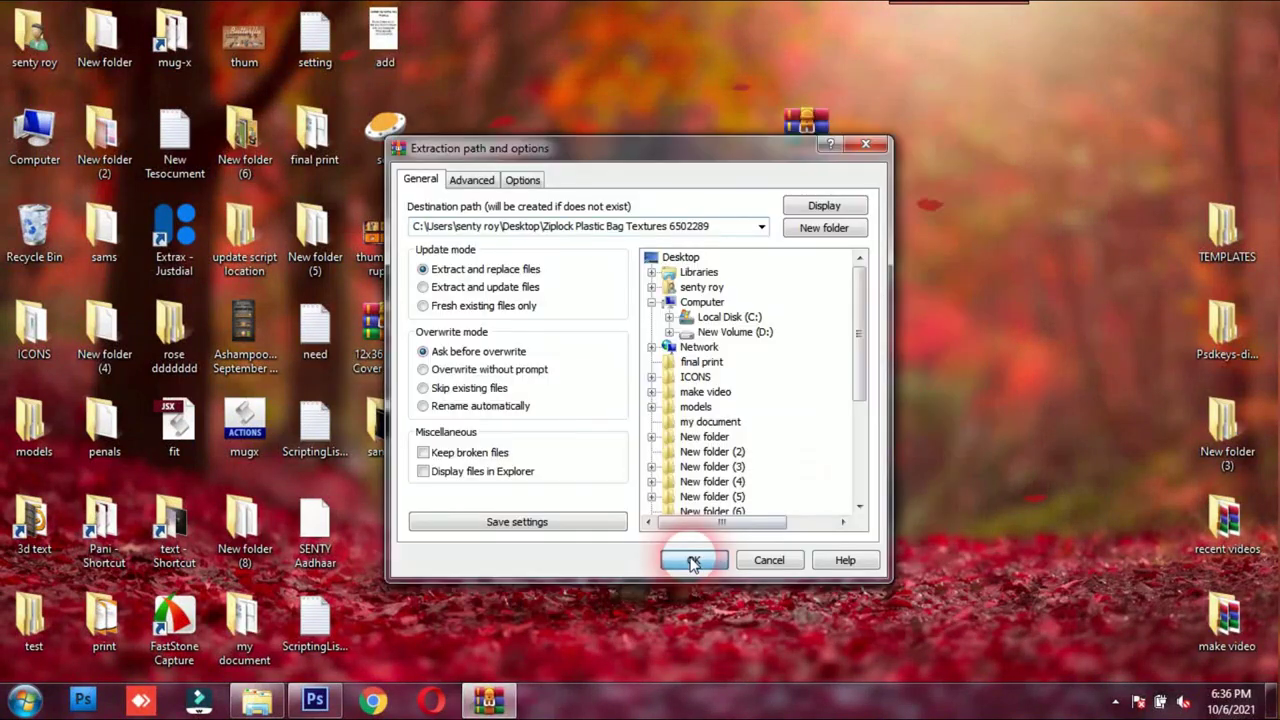
{"action": "left_click", "coordinate": [785, 503]}
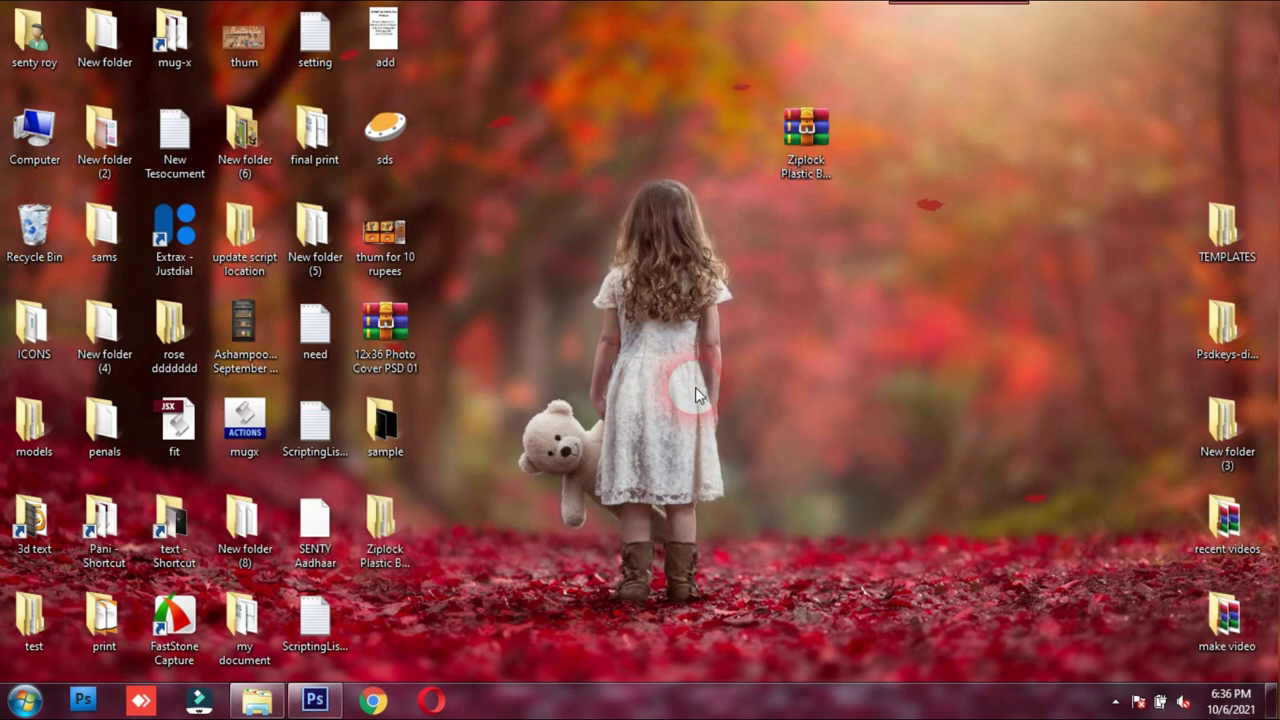
Place the extracted folder beside the RAR archive on the desktop and select it.
{"action": "mouse_move", "coordinate": [360, 515]}
{"action": "left_mouse_down"}
{"action": "mouse_move", "coordinate": [667, 150]}
{"action": "mouse_move", "coordinate": [740, 148]}
{"action": "left_mouse_up"}
{"action": "left_click", "coordinate": [805, 140]}
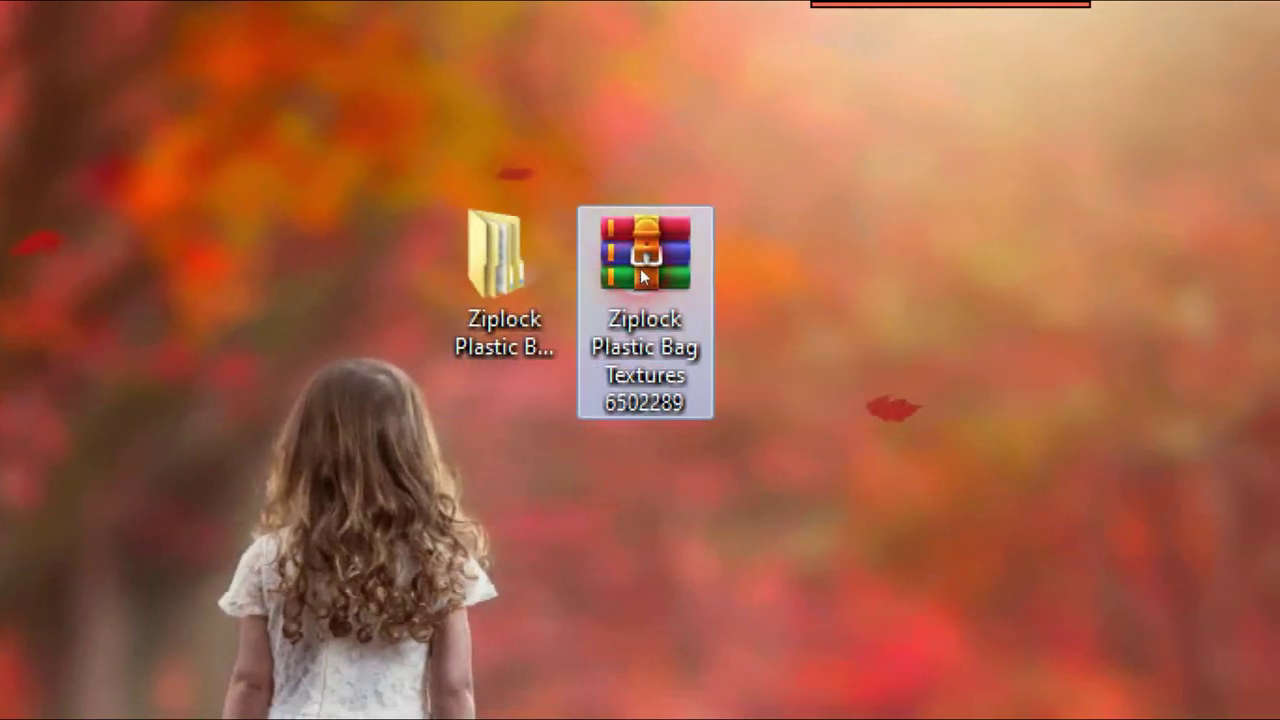
{"action": "left_click_drag", "start_coordinate": [644, 278], "coordinate": [643, 368]}
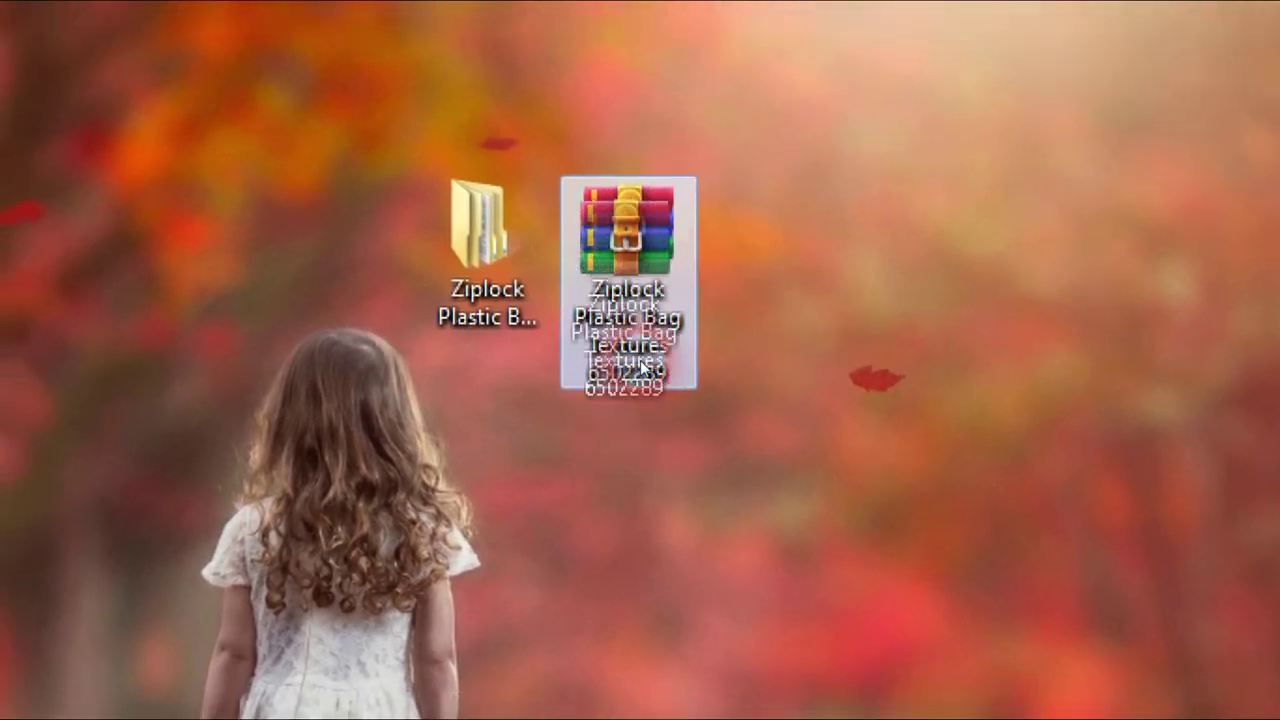
{"action": "left_click_drag", "start_coordinate": [641, 368], "coordinate": [643, 368]}
{"action": "key", "text": "Left"}
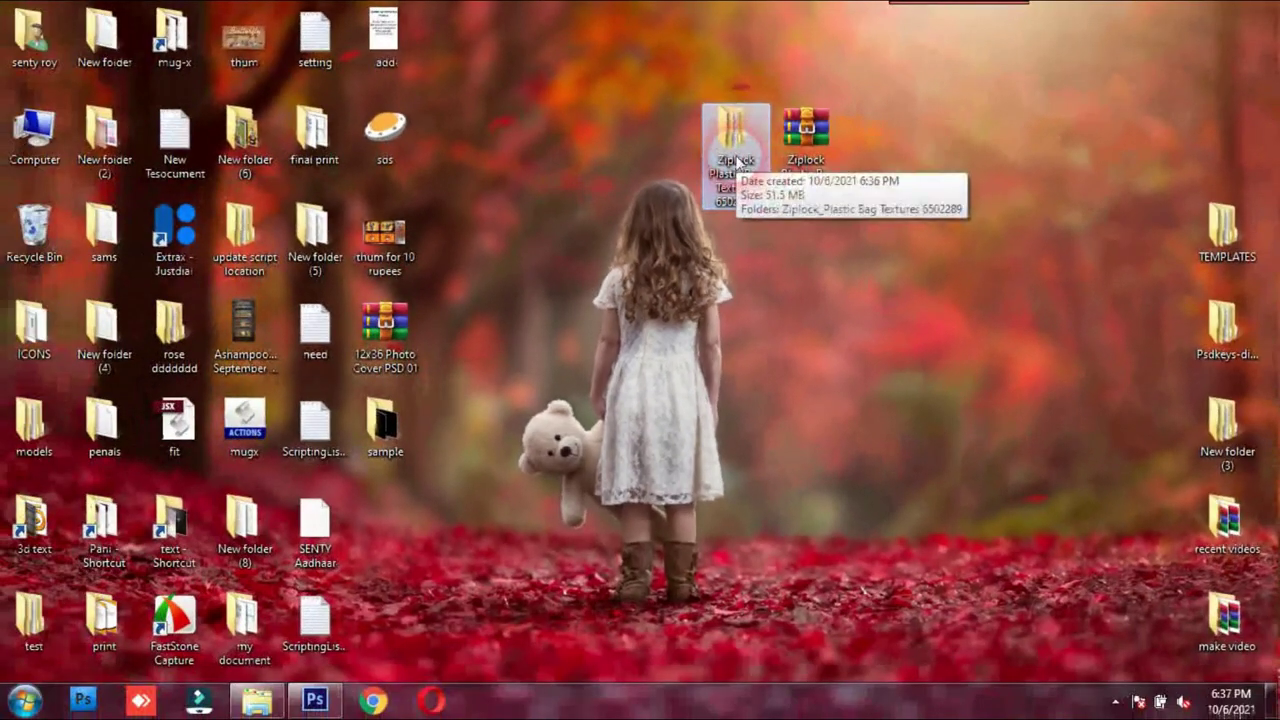
Open the extracted folder, view it as extra large icons, and enter its inner subfolder.
{"action": "double_click", "coordinate": [638, 195]}
{"action": "right_click", "coordinate": [566, 259]}
{"action": "left_click", "coordinate": [823, 266]}
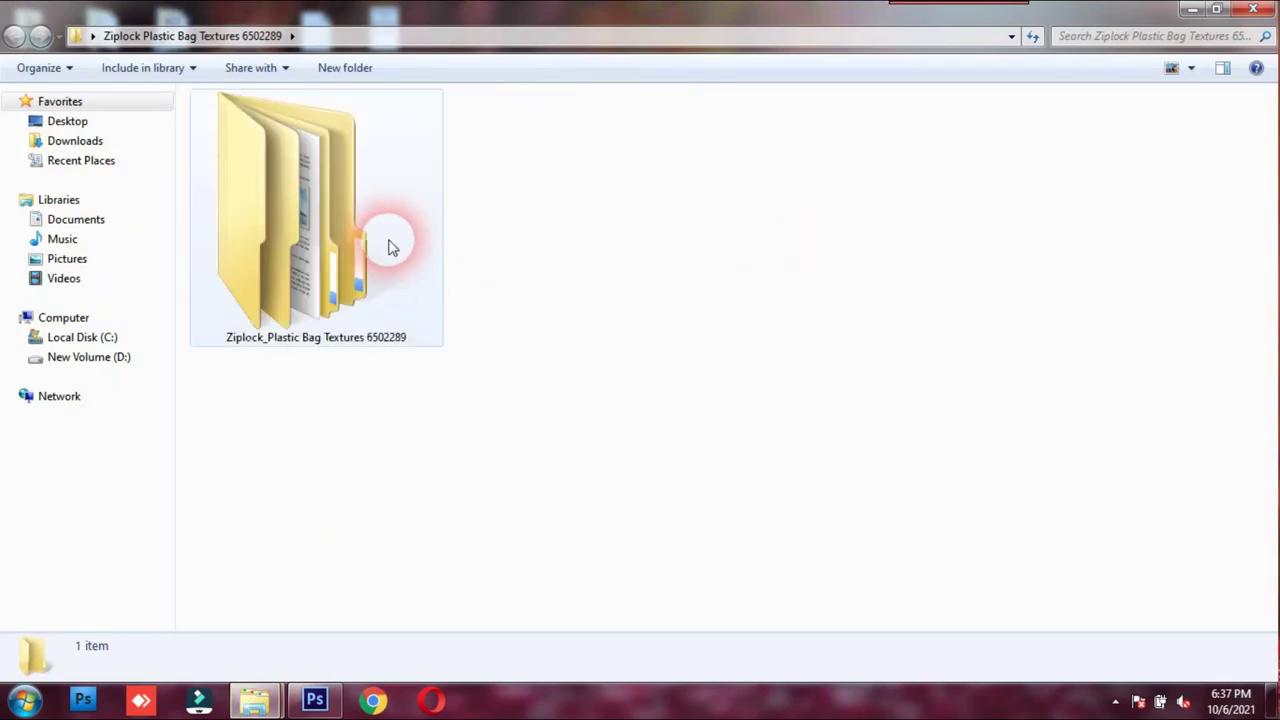
{"action": "double_click", "coordinate": [389, 244]}
{"action": "left_click", "coordinate": [420, 125]}
Open the Ziplock-Plastic-Bag-Textures folder and show its items as extra large icons.
{"action": "double_click", "coordinate": [420, 125]}
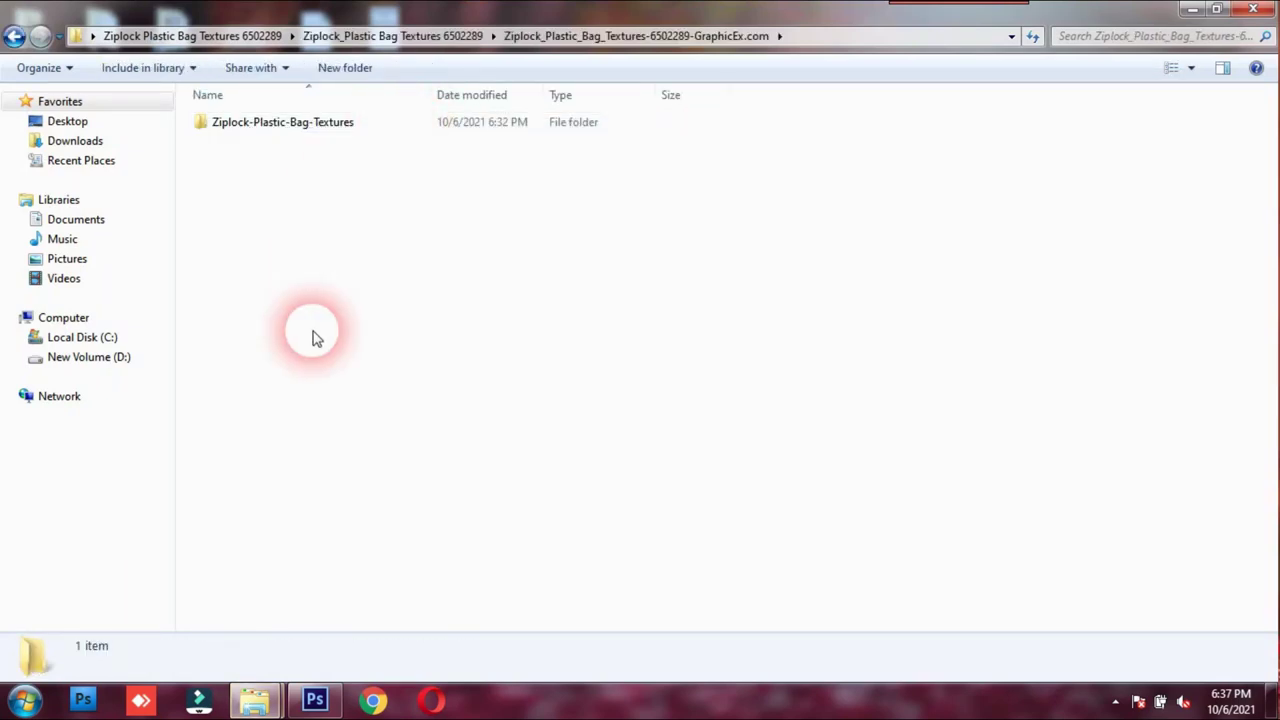
{"action": "double_click", "coordinate": [391, 125]}
{"action": "right_click", "coordinate": [596, 342]}
{"action": "mouse_move", "coordinate": [700, 353]}
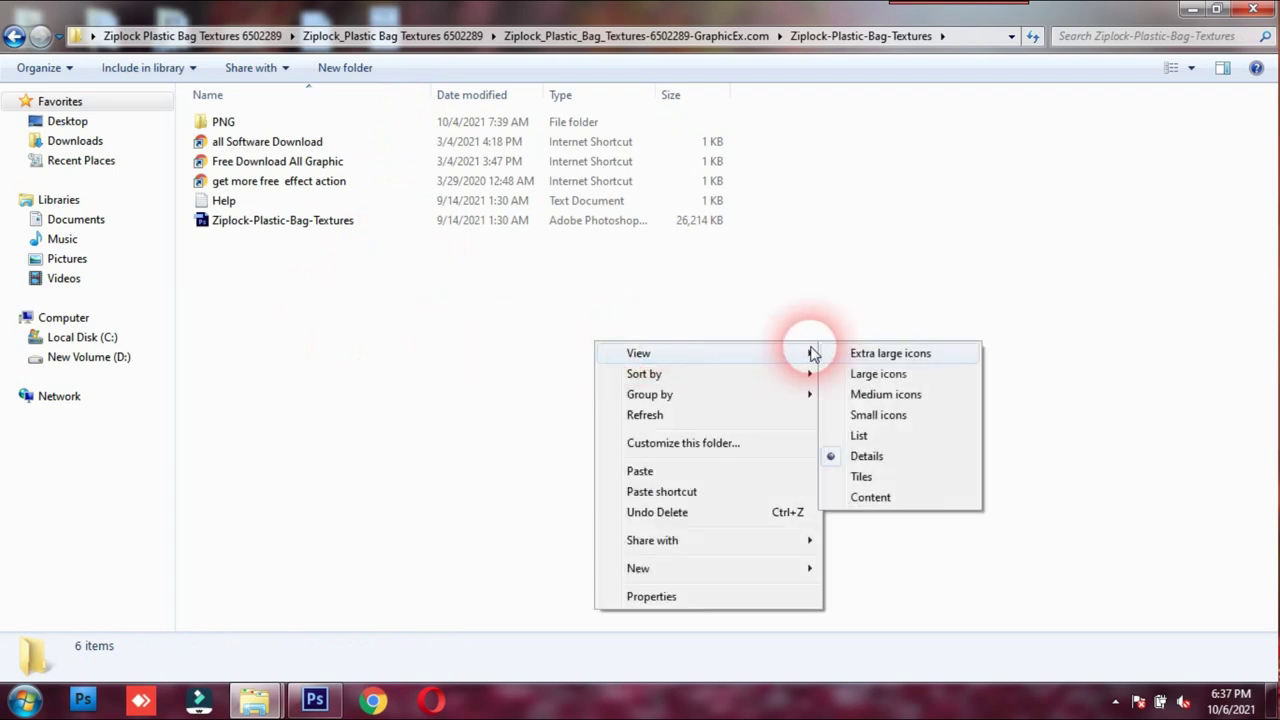
{"action": "left_click", "coordinate": [838, 356]}
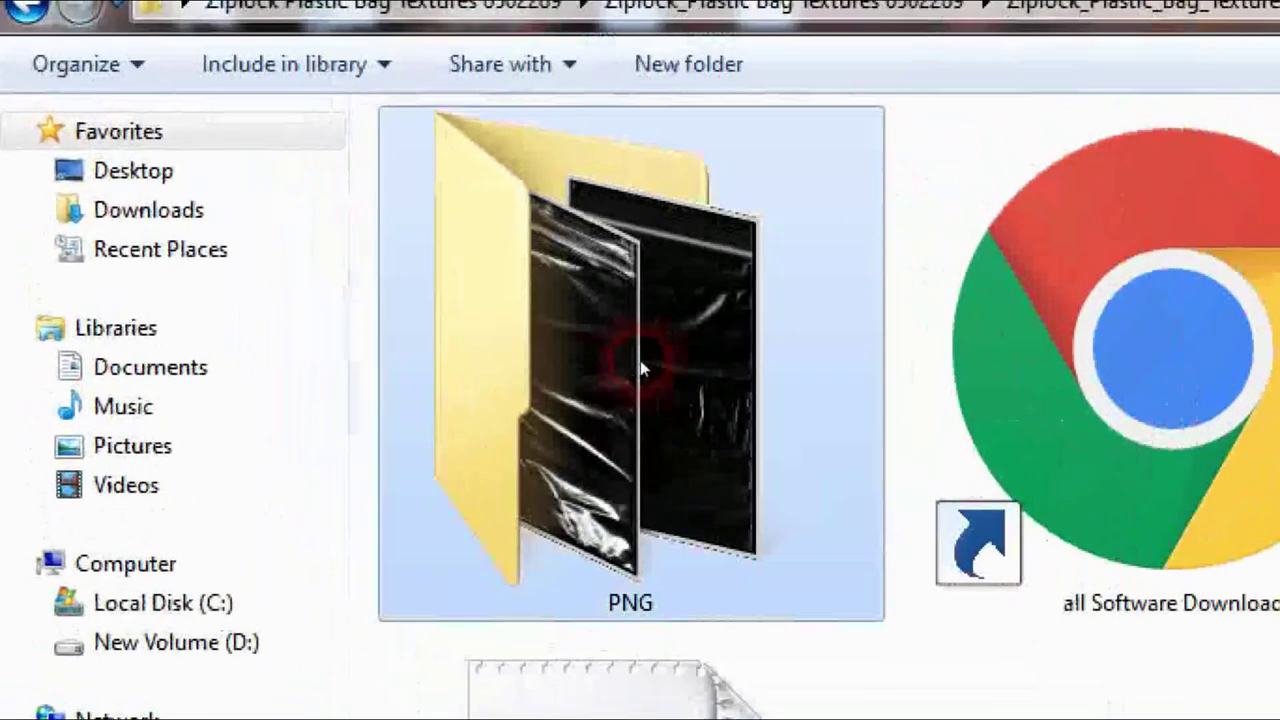
Point out the PNG folder, Help file, PSD and download shortcuts, then switch to Photoshop.
{"action": "left_click", "coordinate": [641, 368]}
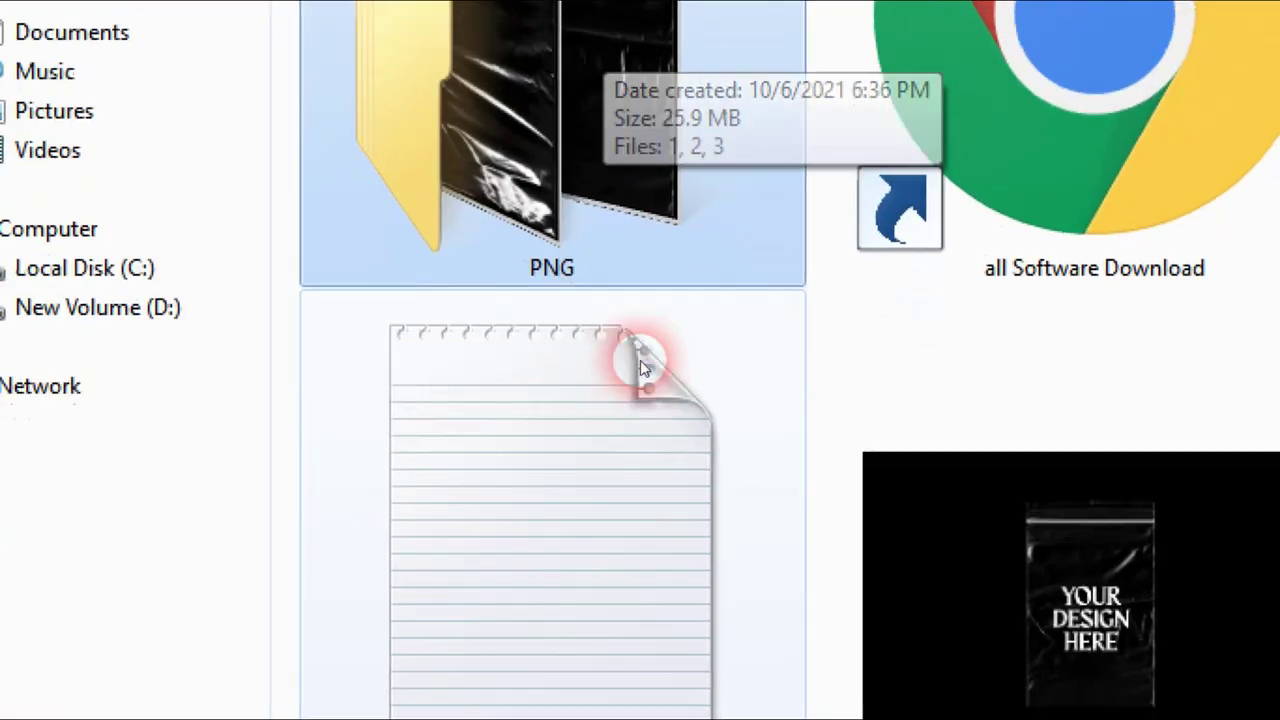
{"action": "left_click", "coordinate": [641, 368]}
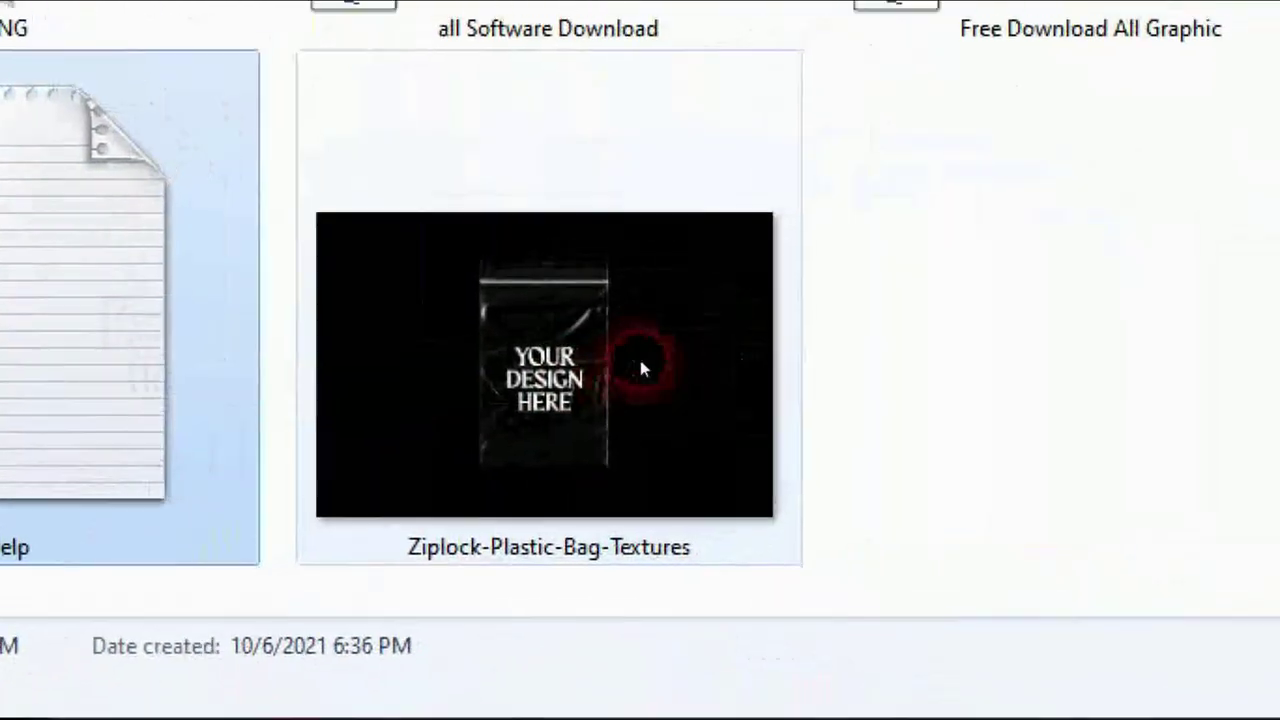
{"action": "left_click", "coordinate": [1197, 375]}
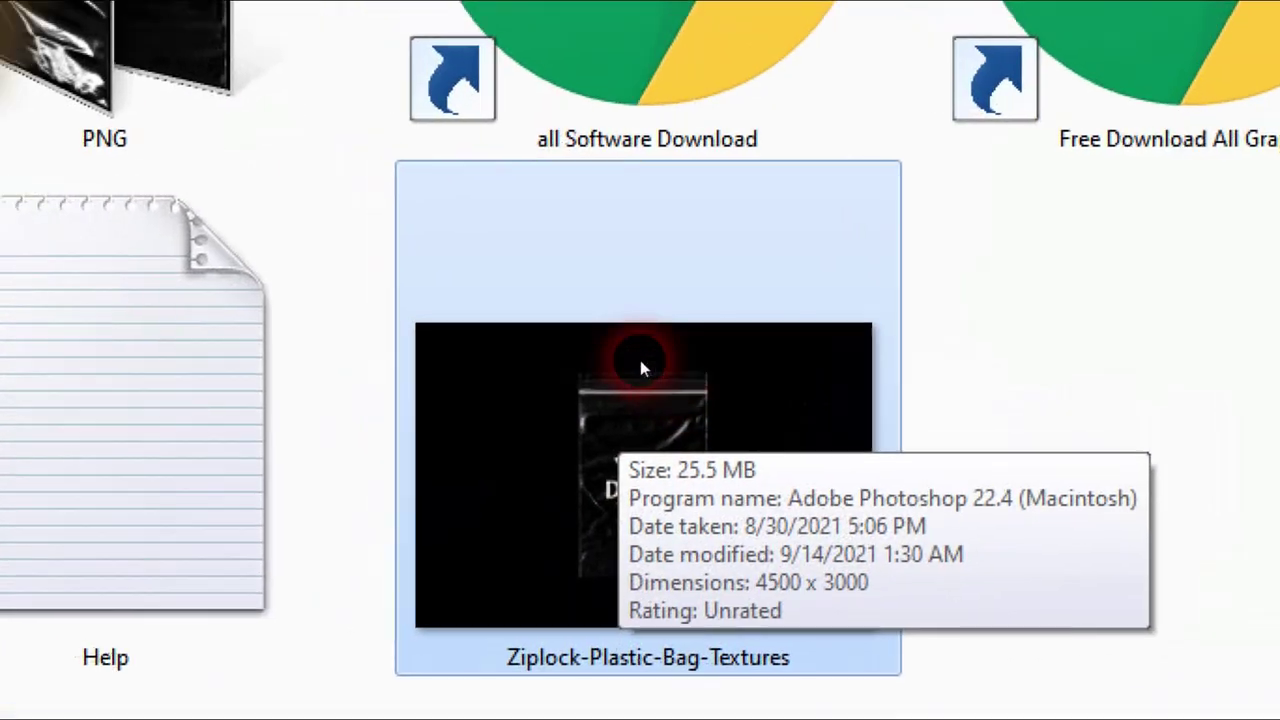
{"action": "left_click", "coordinate": [640, 362]}
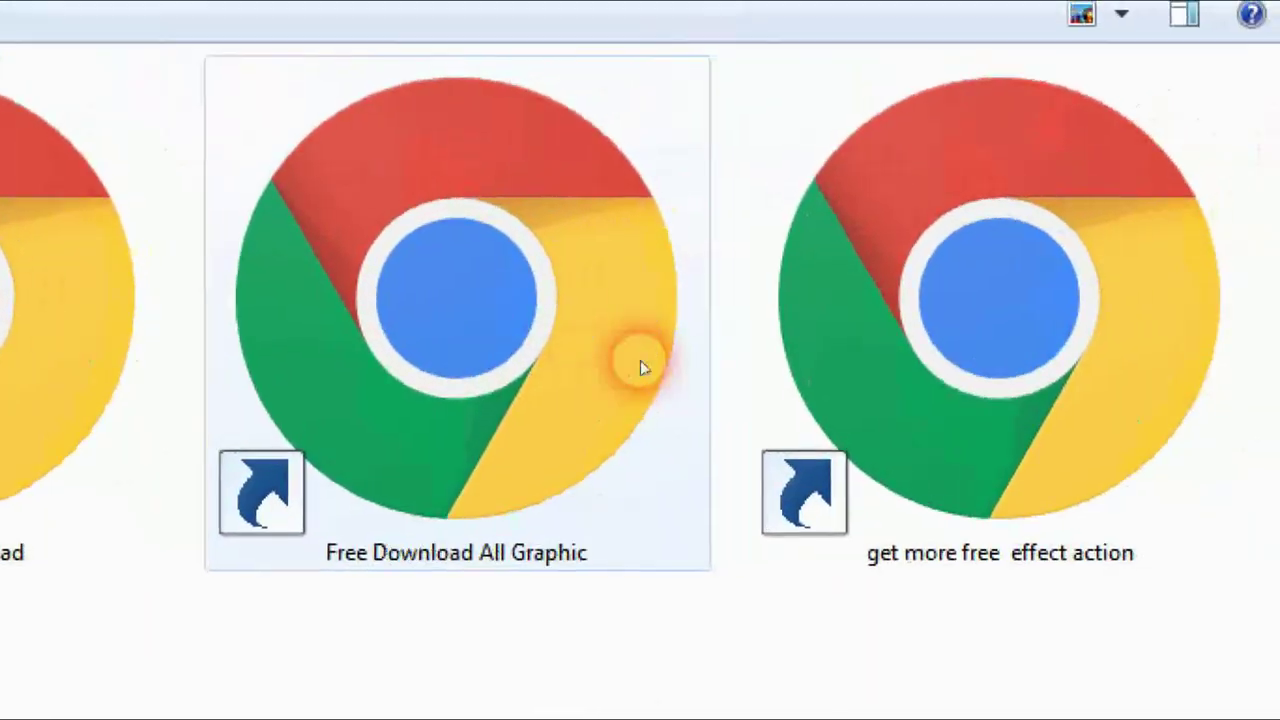
{"action": "left_click", "coordinate": [758, 368]}
{"action": "left_click", "coordinate": [640, 366]}
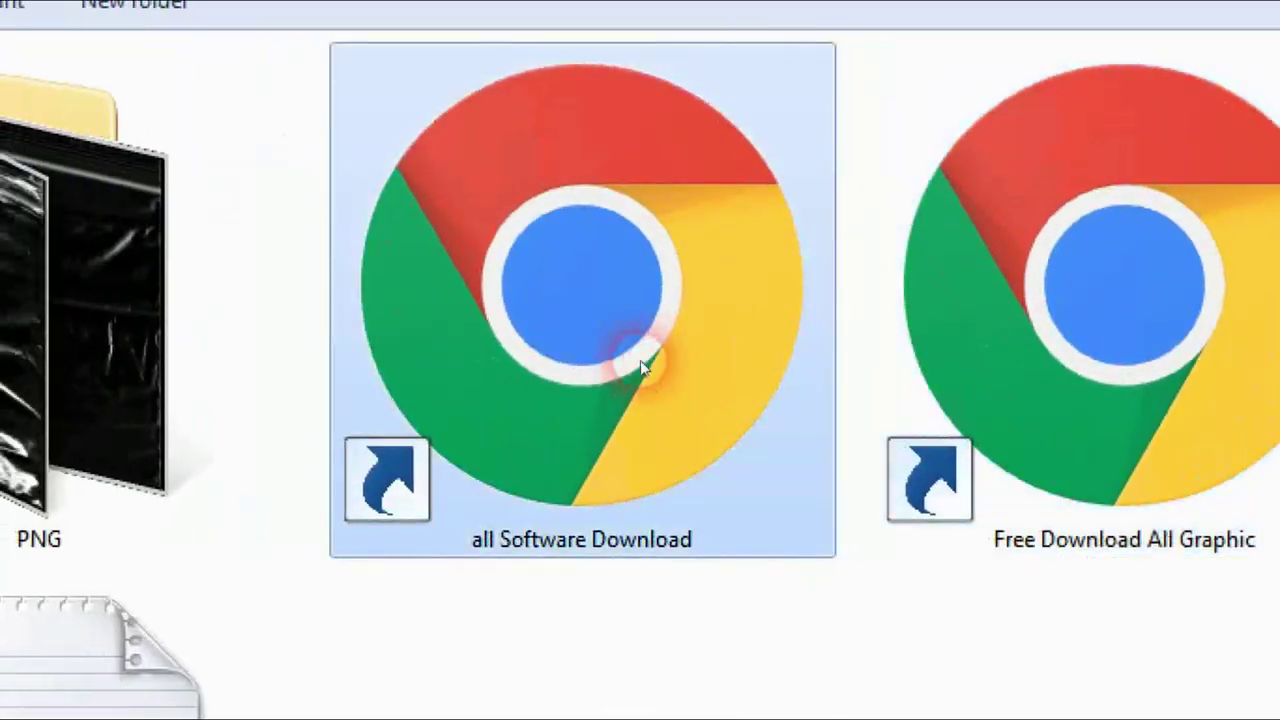
{"action": "left_click", "coordinate": [640, 366]}
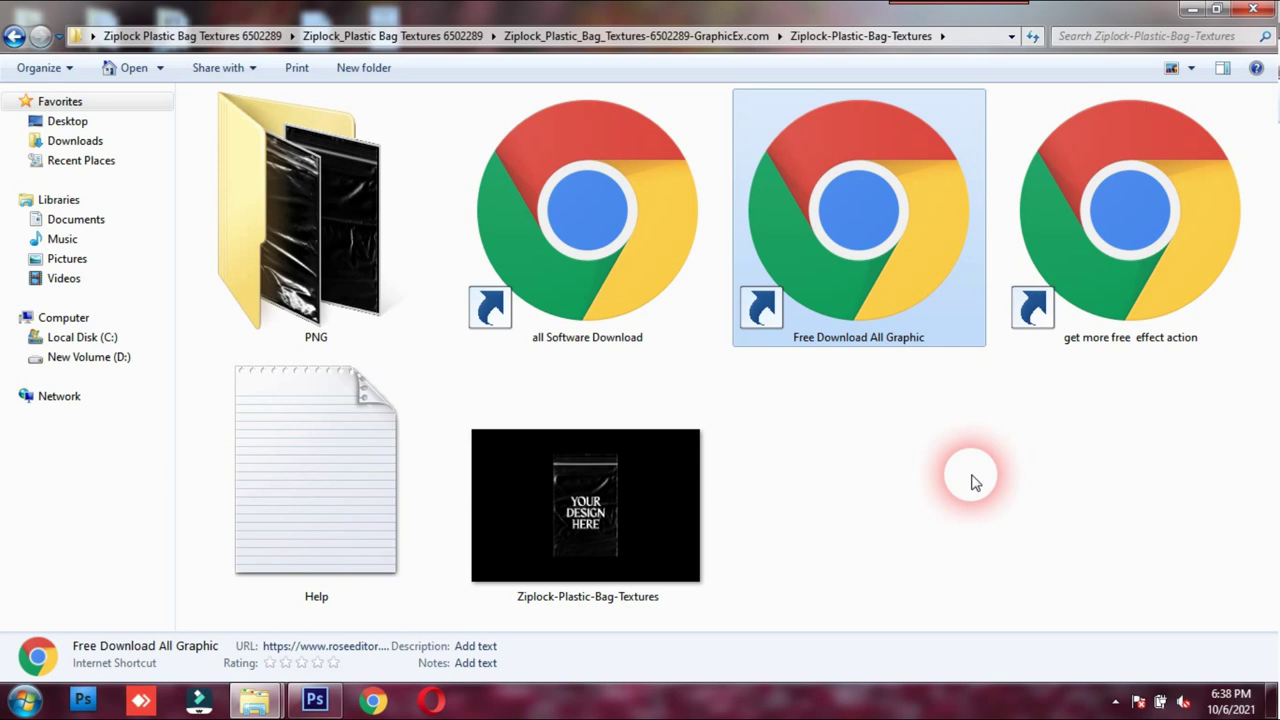
{"action": "left_click", "coordinate": [315, 700]}
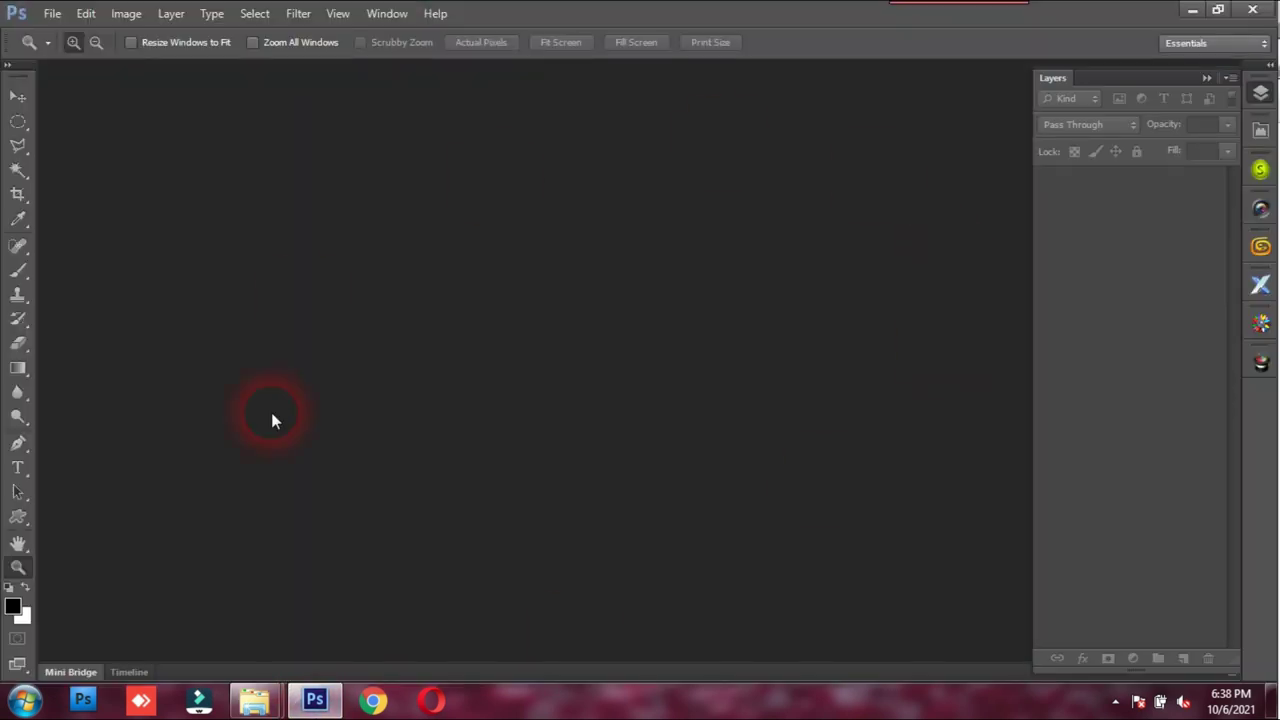
Open Ziplock-Plastic-Bag-Textures.psd in Photoshop via the taskbar button, then minimise Photoshop.
{"action": "left_click", "coordinate": [1192, 9]}
{"action": "mouse_move", "coordinate": [578, 508]}
{"action": "left_mouse_down"}
{"action": "mouse_move", "coordinate": [390, 655]}
{"action": "mouse_move", "coordinate": [593, 498]}
{"action": "mouse_move", "coordinate": [543, 394]}
{"action": "left_mouse_up"}
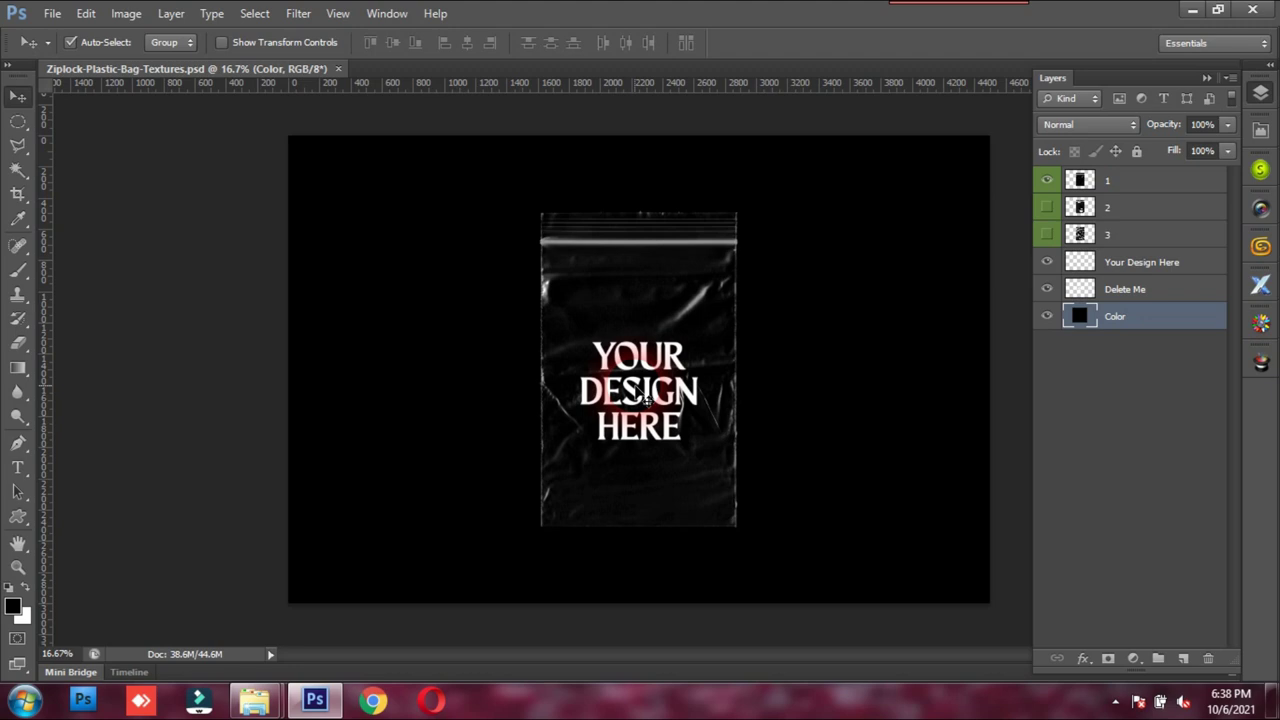
{"action": "left_click", "coordinate": [1192, 9]}
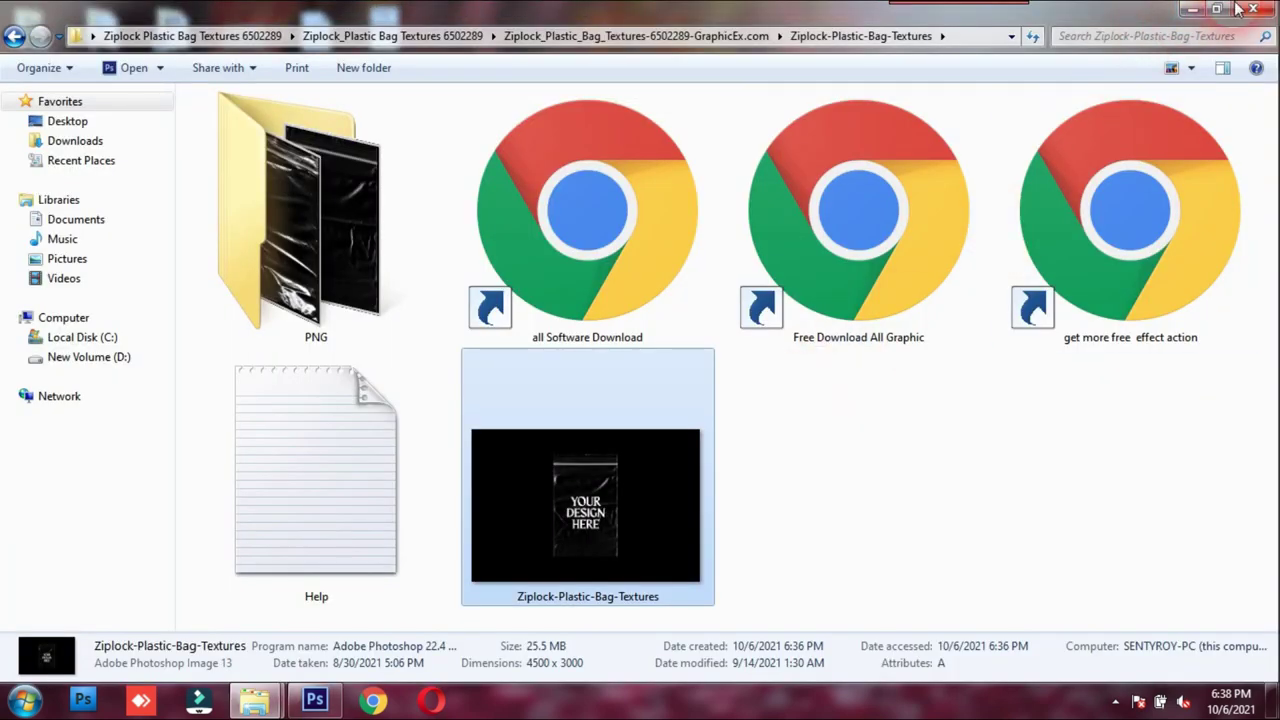
Close the texture folder window and open New folder (6) on the desktop.
{"action": "left_click", "coordinate": [1252, 9]}
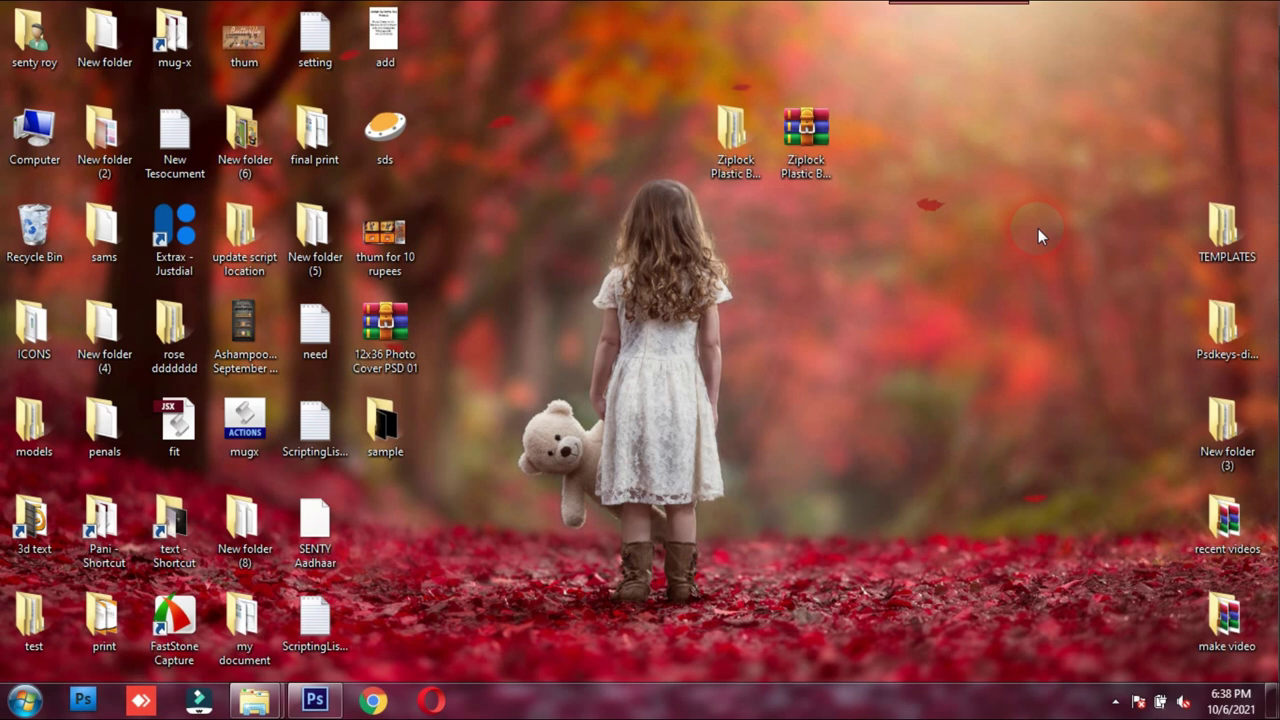
{"action": "double_click", "coordinate": [244, 135]}
View image 01 in Windows Photo Viewer, then advance to image 02, the Infinity Photo Editor 6.0 promo.
{"action": "double_click", "coordinate": [260, 135]}
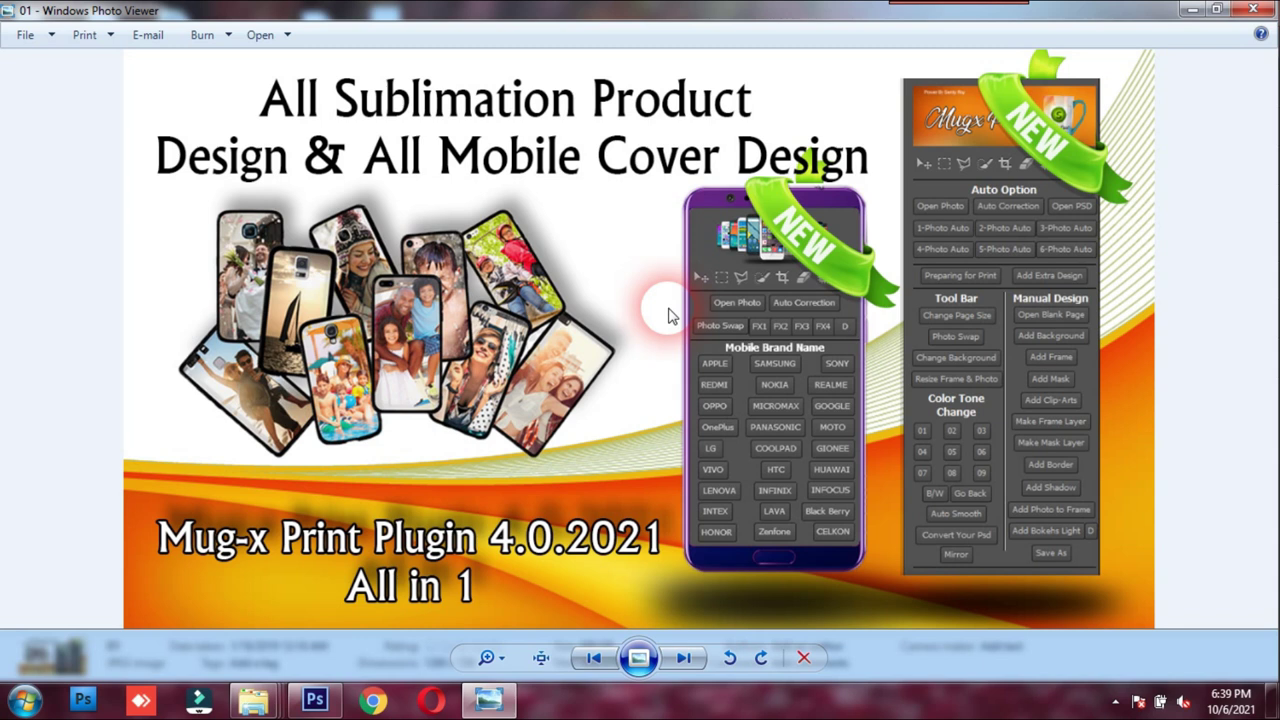
{"action": "key", "text": "Right"}
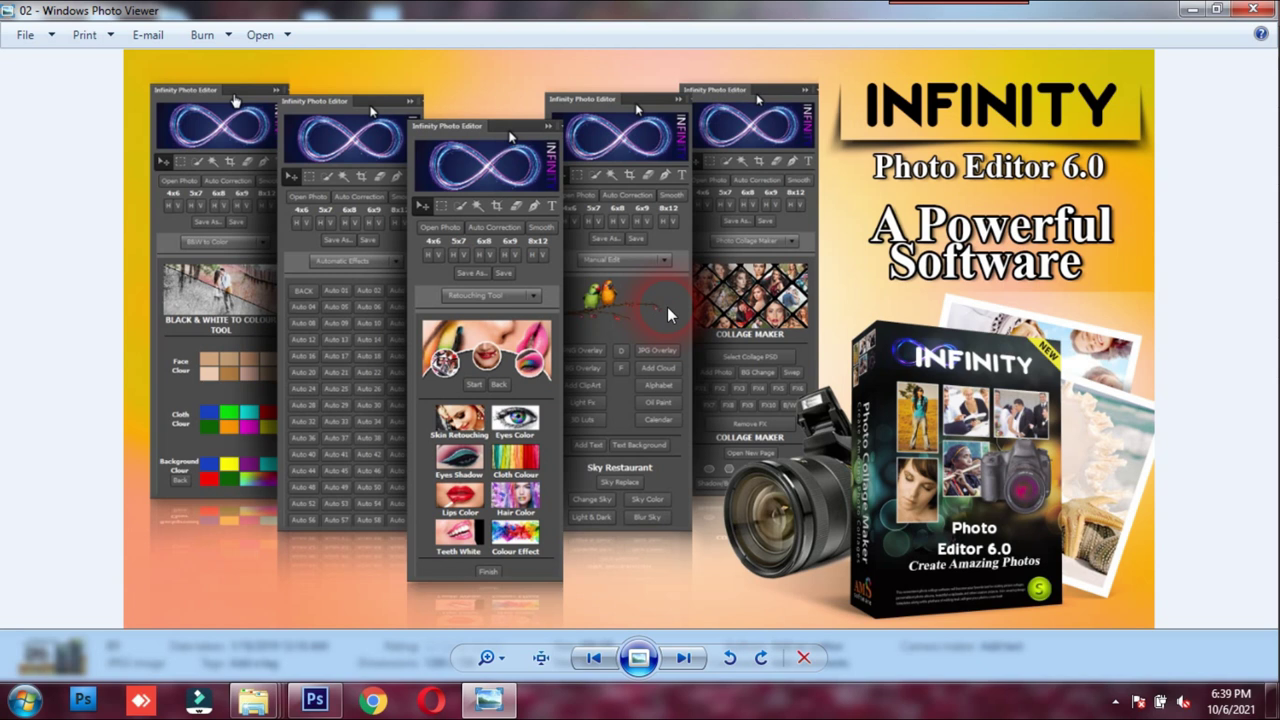
Advance past image 03 to image 04, the Passport Tool Kit promo.
{"action": "key", "text": "Right"}
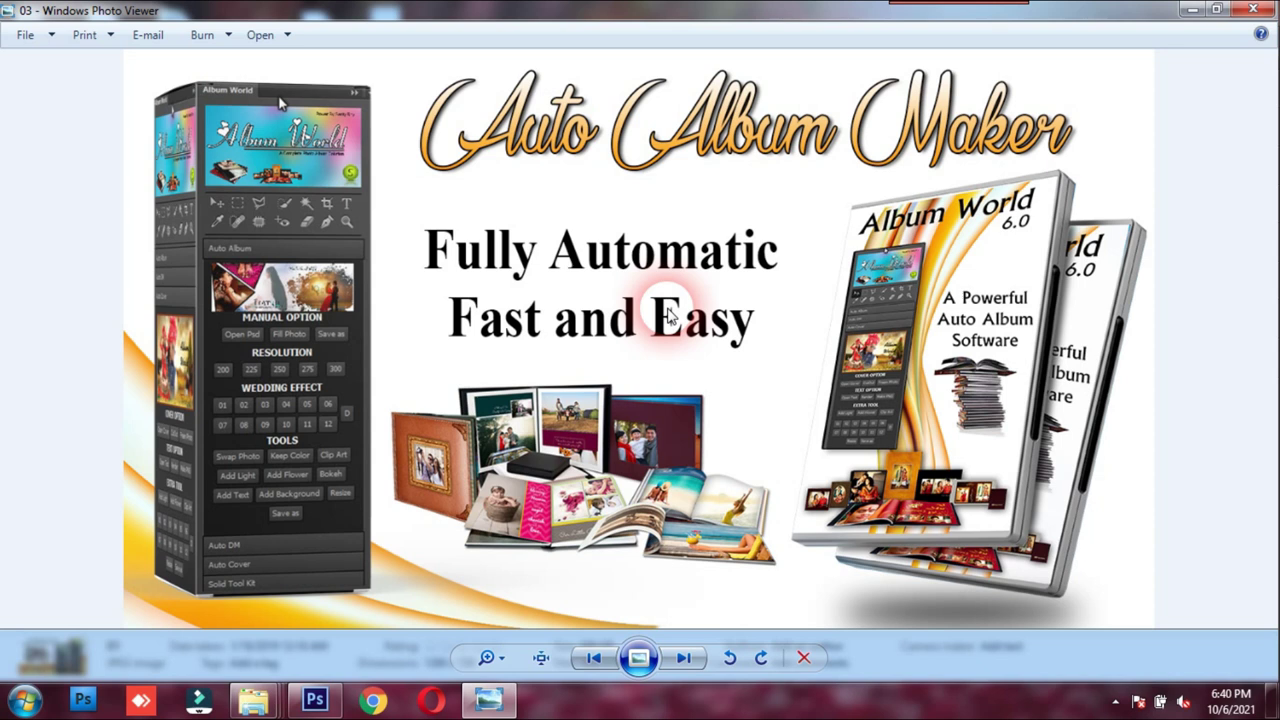
{"action": "key", "text": "Right"}
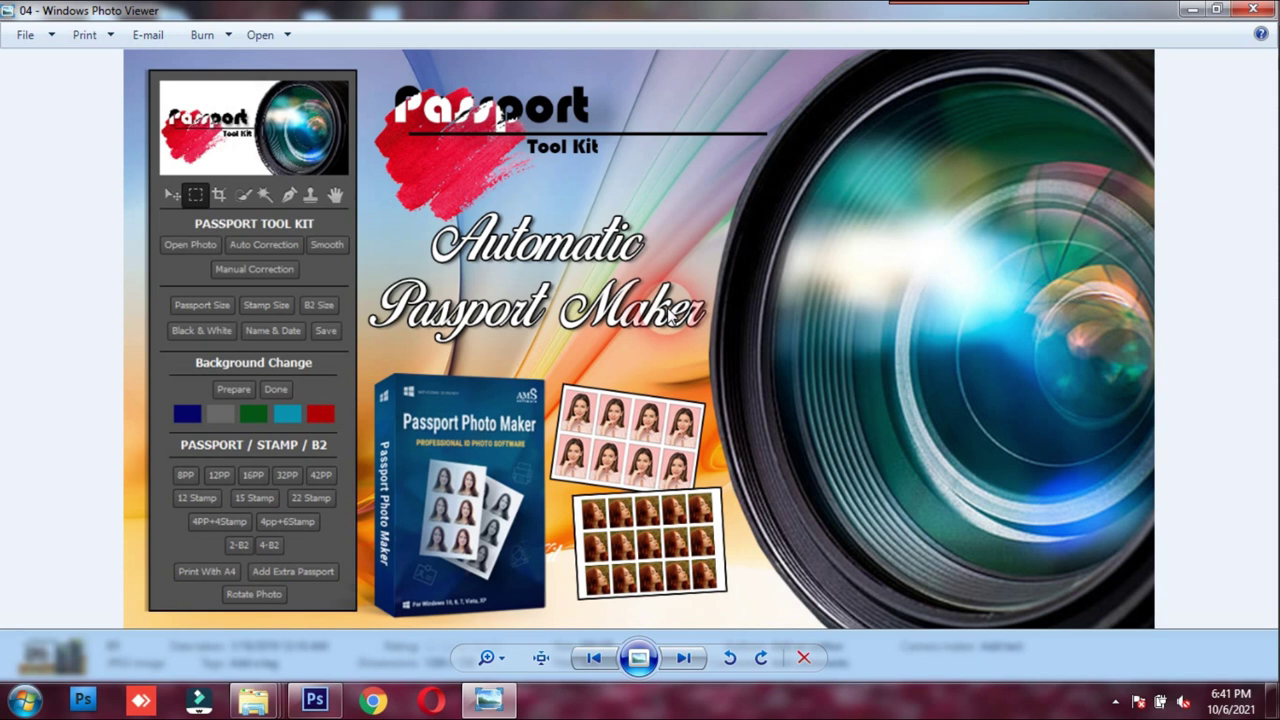
Browse ahead to image 07, the Overlay Factory 3.0 promo, then close the viewer and minimize to the desktop.
{"action": "scroll", "coordinate": [671, 315], "scroll_direction": "down", "scroll_amount": 1}
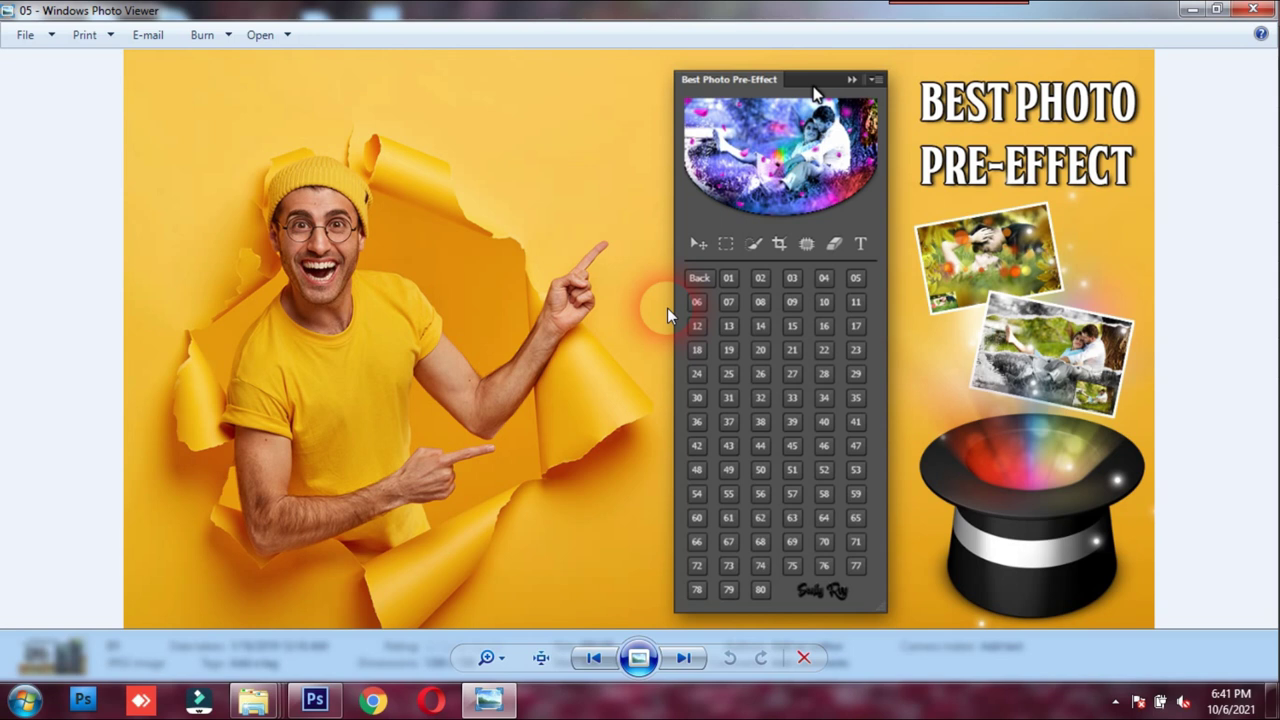
{"action": "scroll", "coordinate": [667, 308], "scroll_direction": "down", "scroll_amount": 1}
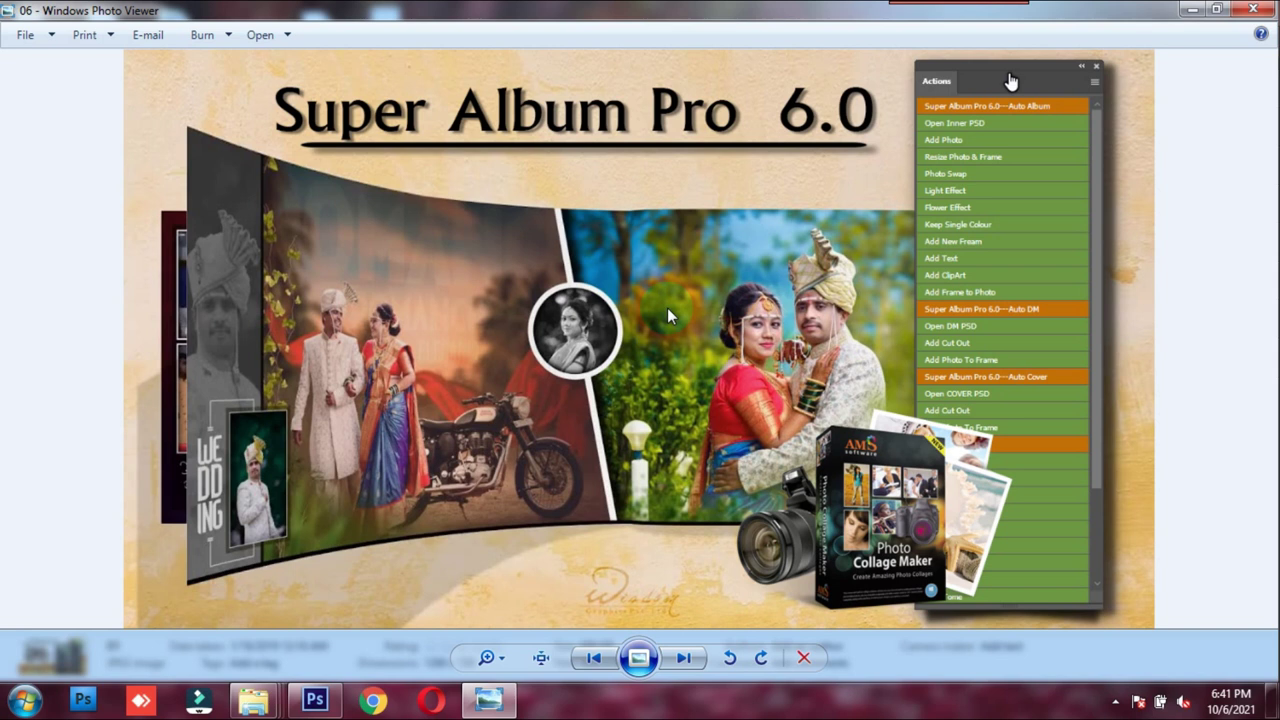
{"action": "key", "text": "Right"}
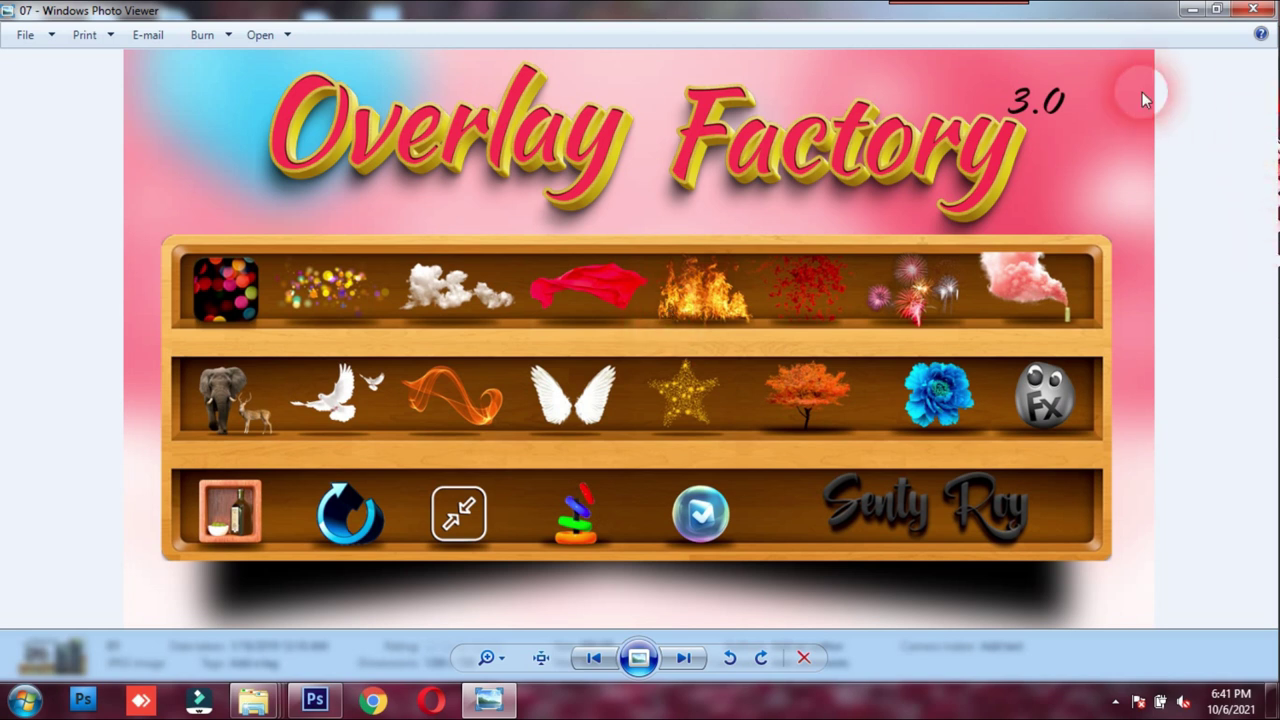
{"action": "left_click", "coordinate": [1253, 9]}
{"action": "left_click", "coordinate": [1189, 9]}
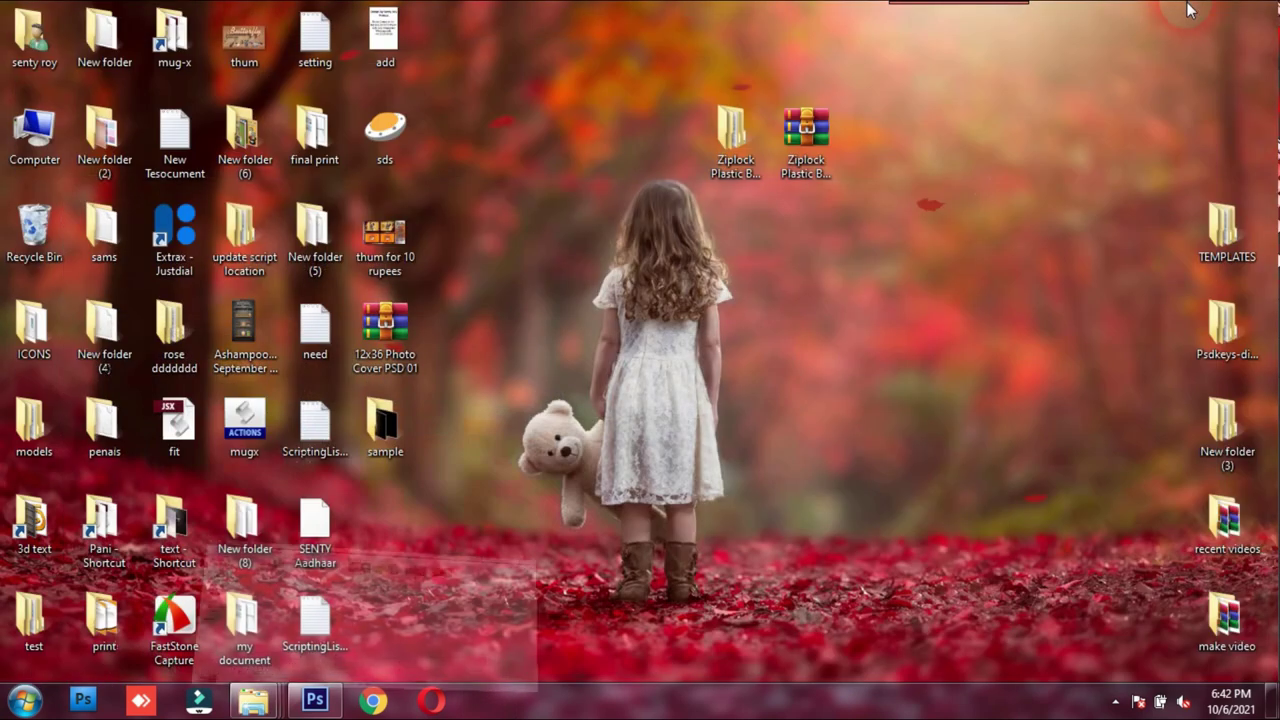
Return to the ziplock mockup and compare textures, leaving only crinkled bag texture 3 visible.
{"action": "left_click", "coordinate": [330, 701]}
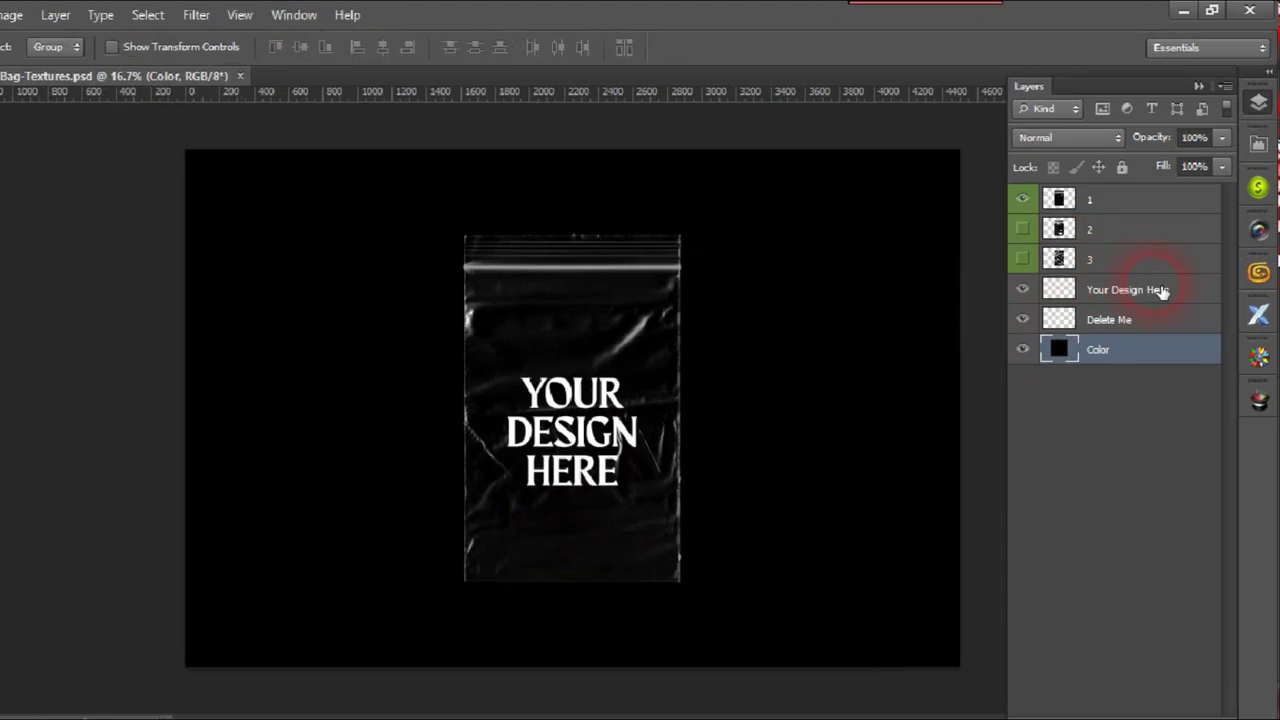
{"action": "left_click", "coordinate": [963, 367]}
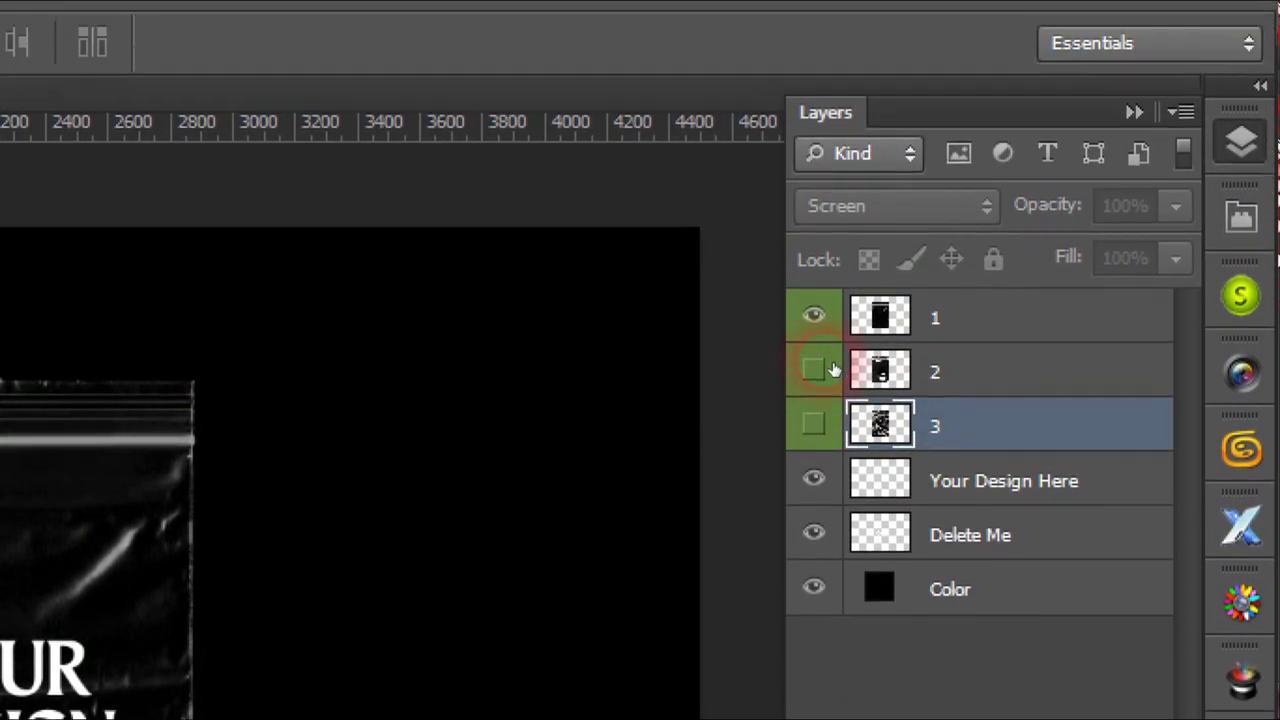
{"action": "left_click", "coordinate": [813, 317]}
{"action": "left_click", "coordinate": [813, 317]}
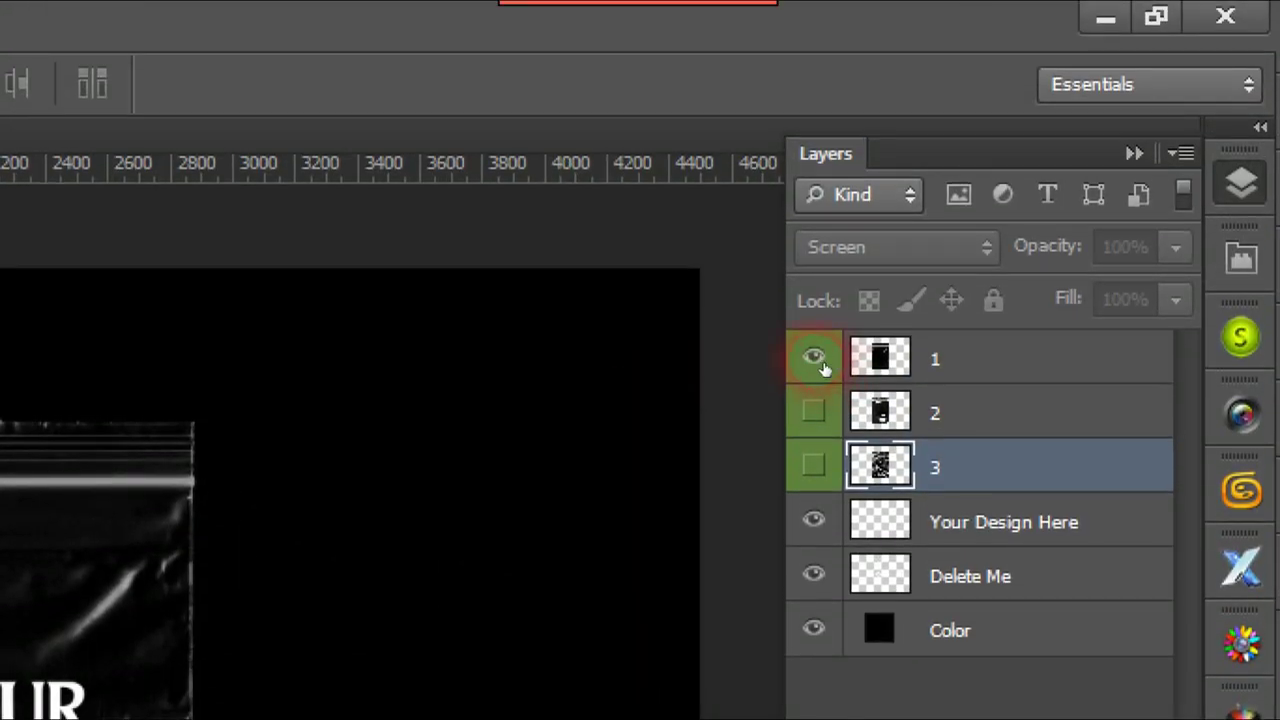
{"action": "left_click", "coordinate": [813, 358]}
{"action": "left_click", "coordinate": [813, 412]}
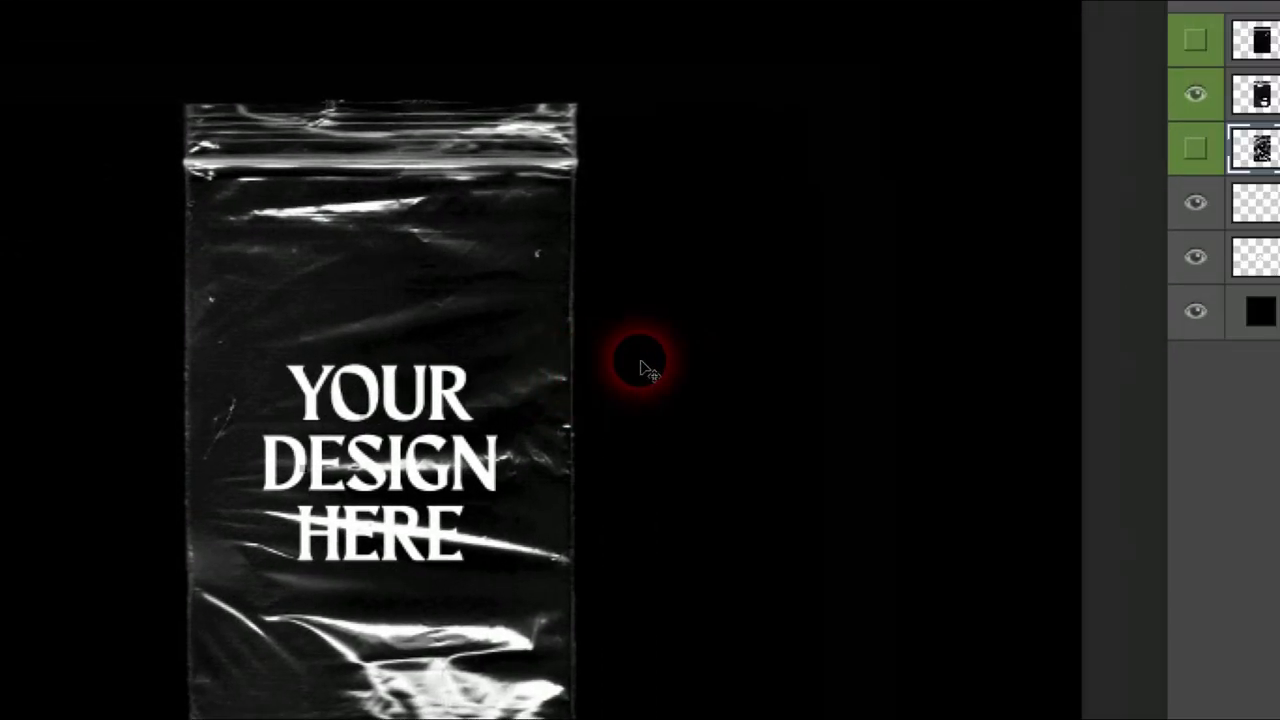
{"action": "left_click", "coordinate": [812, 333]}
{"action": "left_click", "coordinate": [812, 378]}
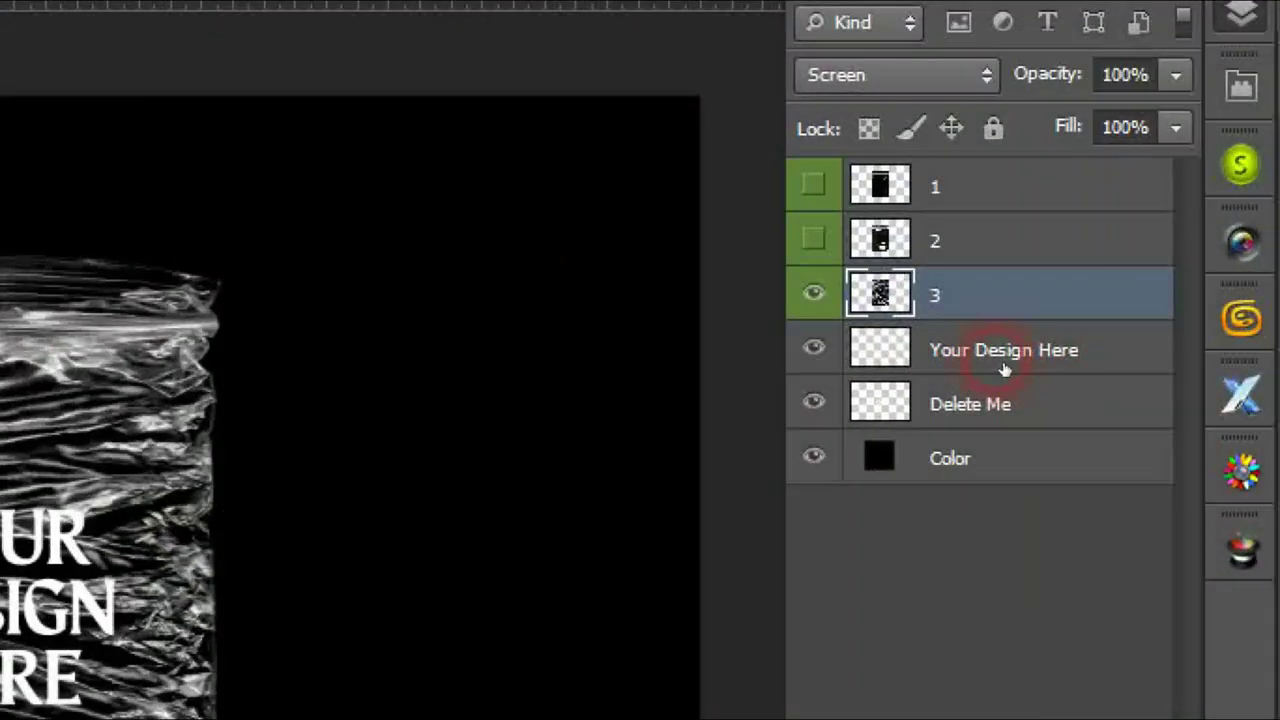
Delete the Delete Me placeholder layer and check the black Color background's visibility.
{"action": "left_click", "coordinate": [1005, 370]}
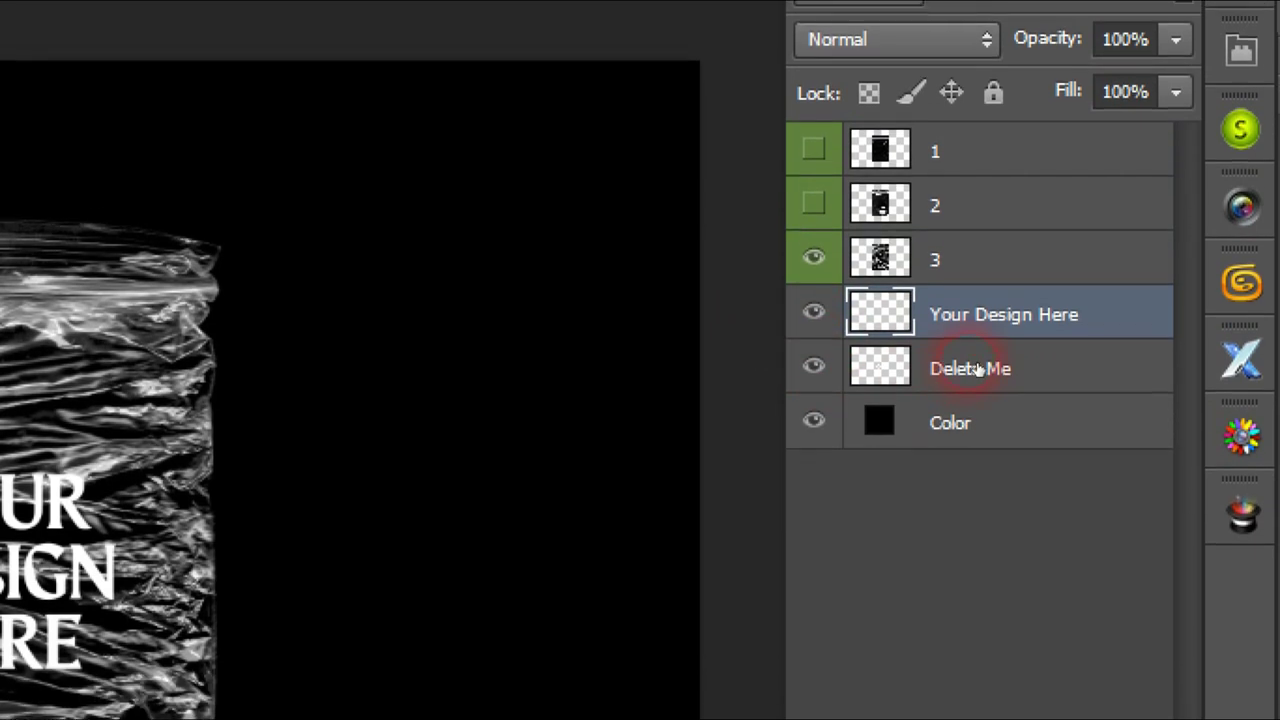
{"action": "left_click", "coordinate": [971, 338]}
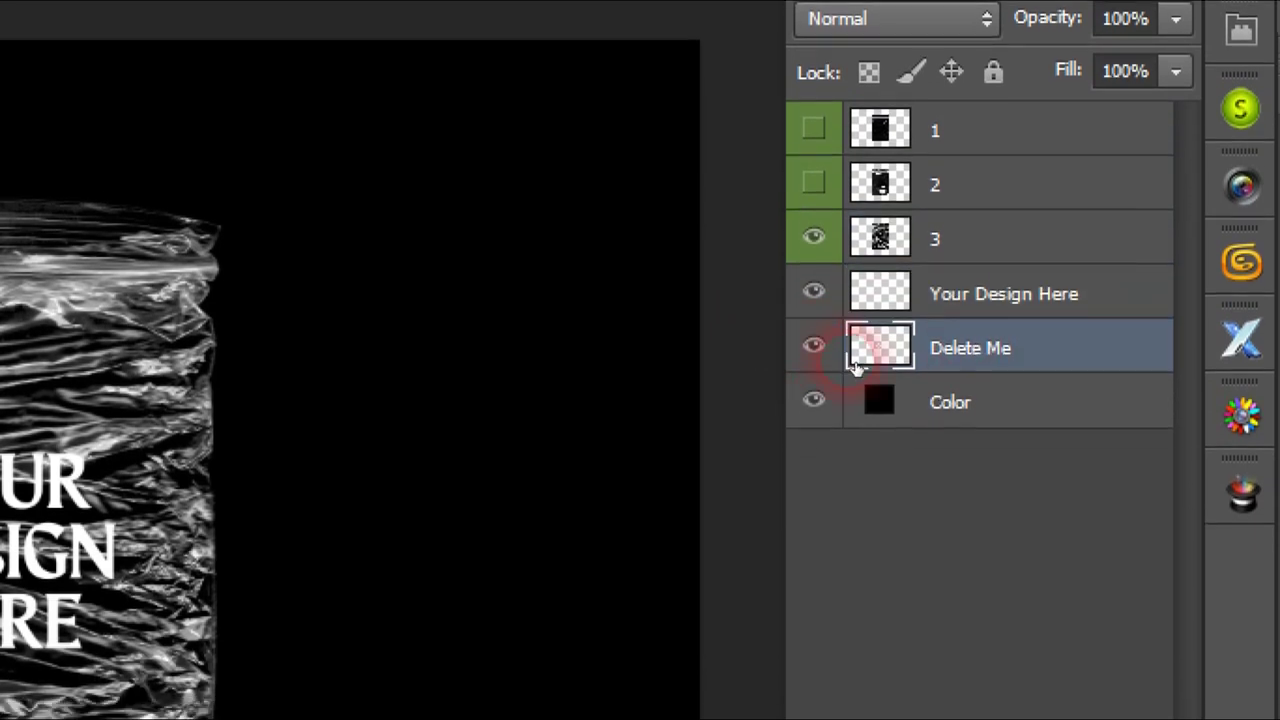
{"action": "mouse_move", "coordinate": [998, 370]}
{"action": "left_mouse_down"}
{"action": "mouse_move", "coordinate": [1211, 624]}
{"action": "mouse_move", "coordinate": [1208, 658]}
{"action": "left_mouse_up"}
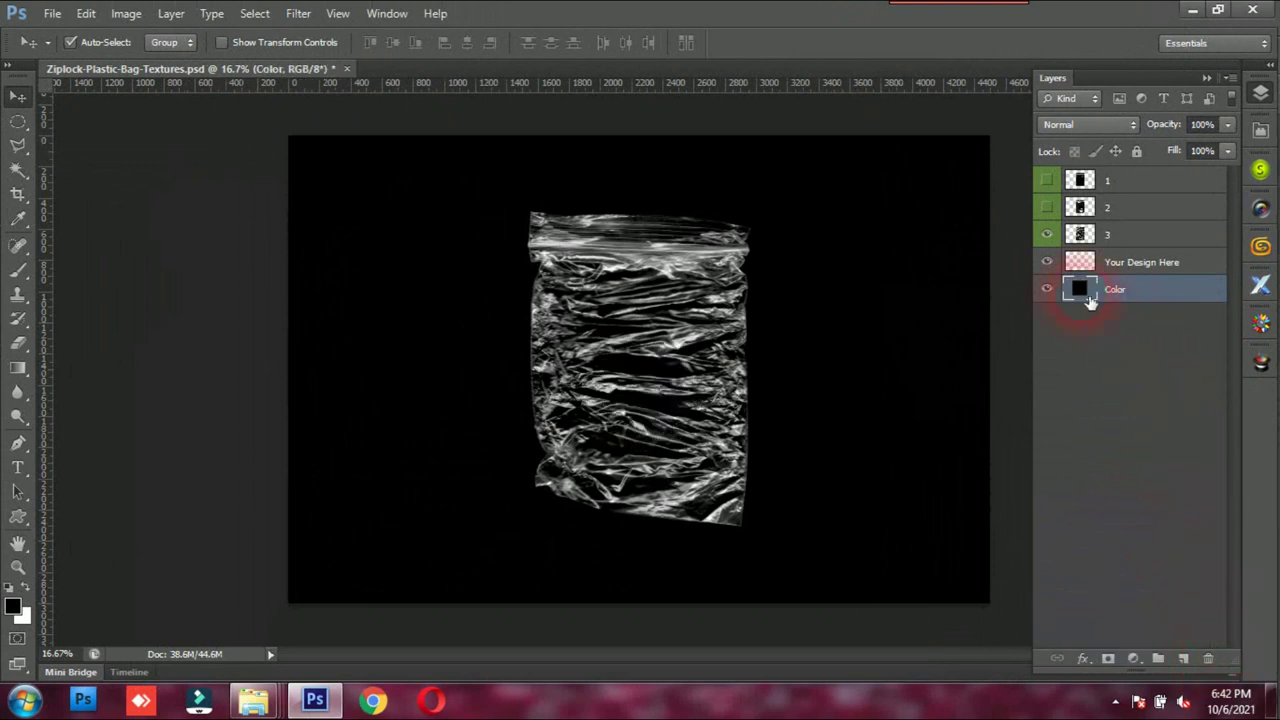
{"action": "left_click", "coordinate": [1048, 290]}
{"action": "left_click", "coordinate": [1058, 298]}
{"action": "left_click", "coordinate": [1058, 298]}
{"action": "left_click", "coordinate": [1058, 298]}
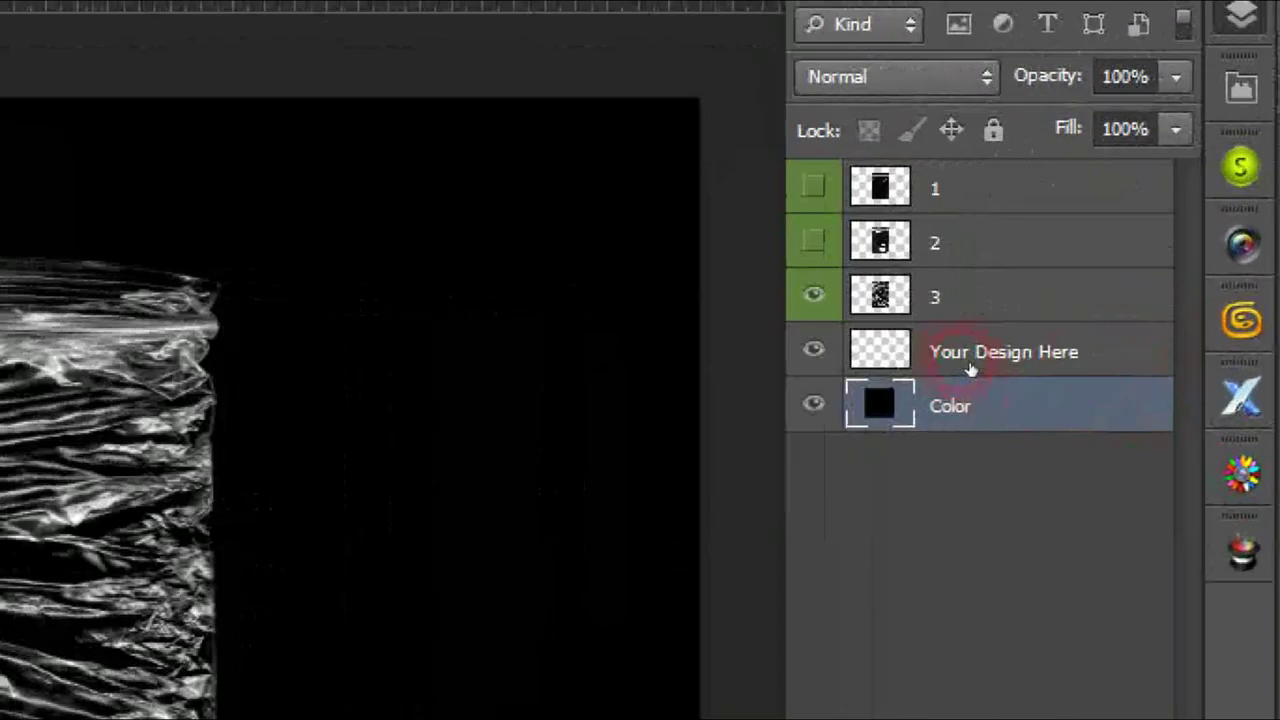
Place the red-haired woman's portrait from D:\demo photos\demo onto the Your Design Here layer.
{"action": "left_click", "coordinate": [1095, 289]}
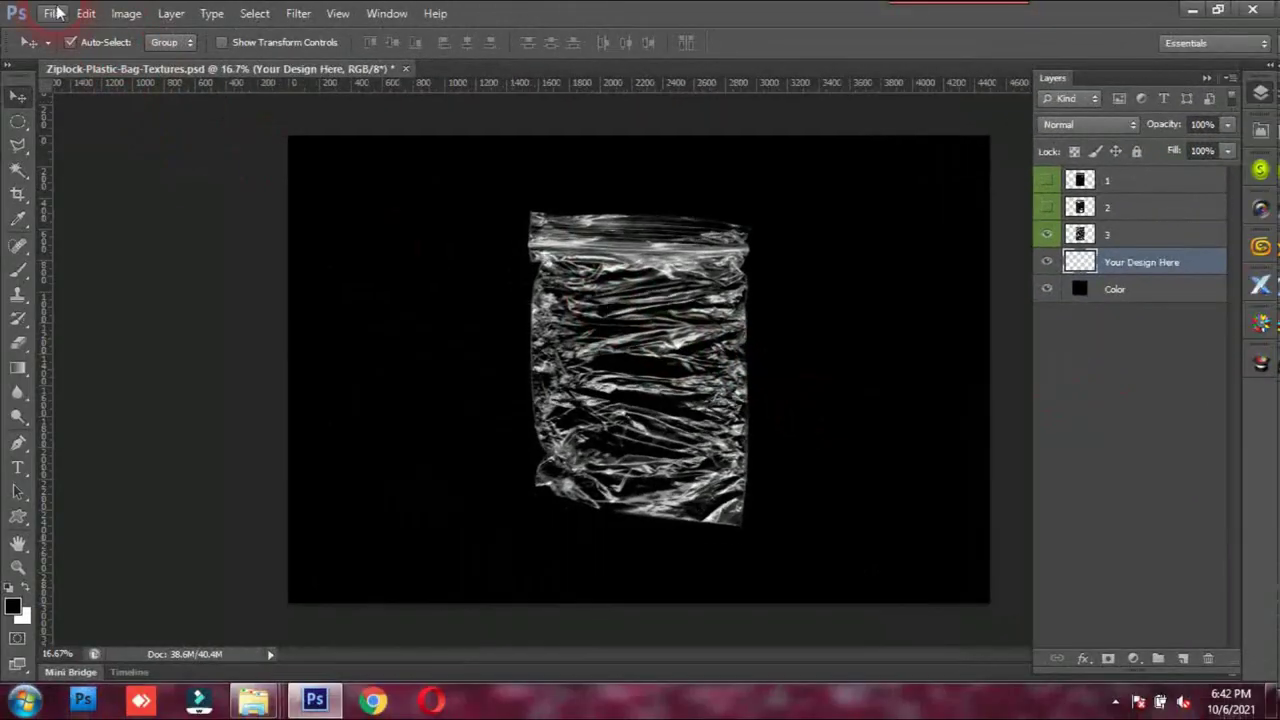
{"action": "left_click", "coordinate": [52, 13]}
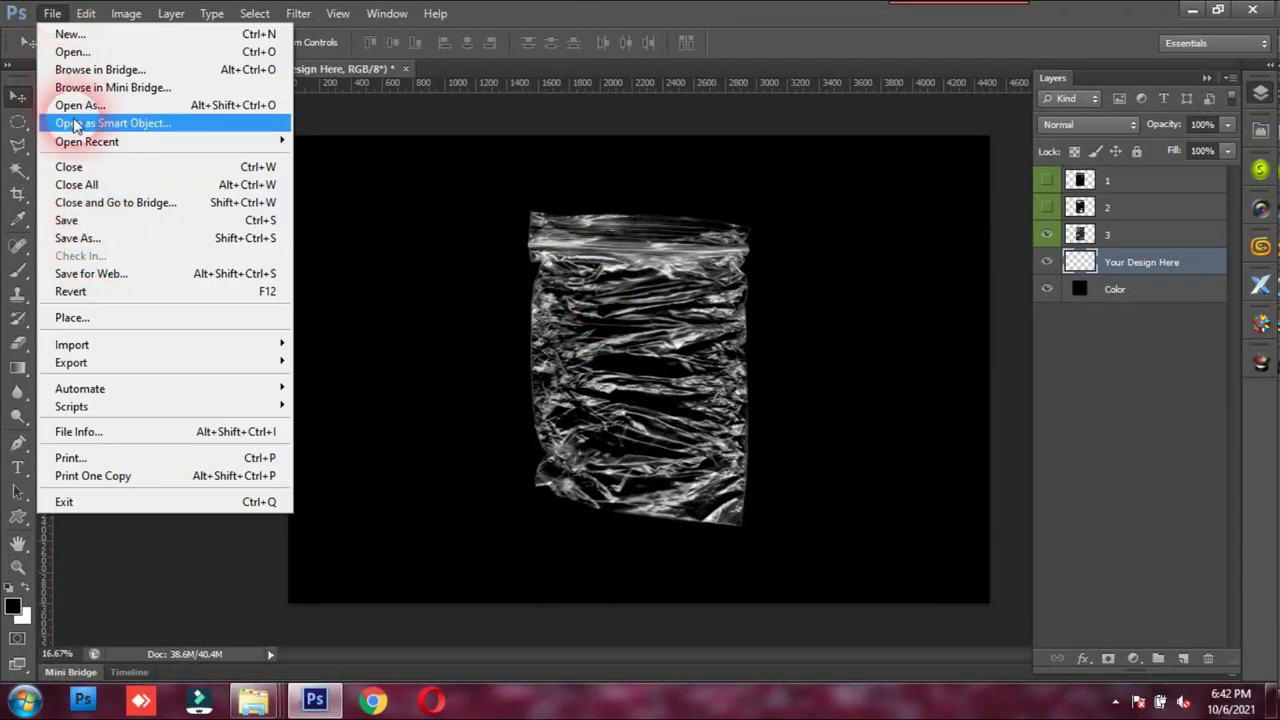
{"action": "left_click", "coordinate": [112, 318]}
{"action": "left_click", "coordinate": [66, 255]}
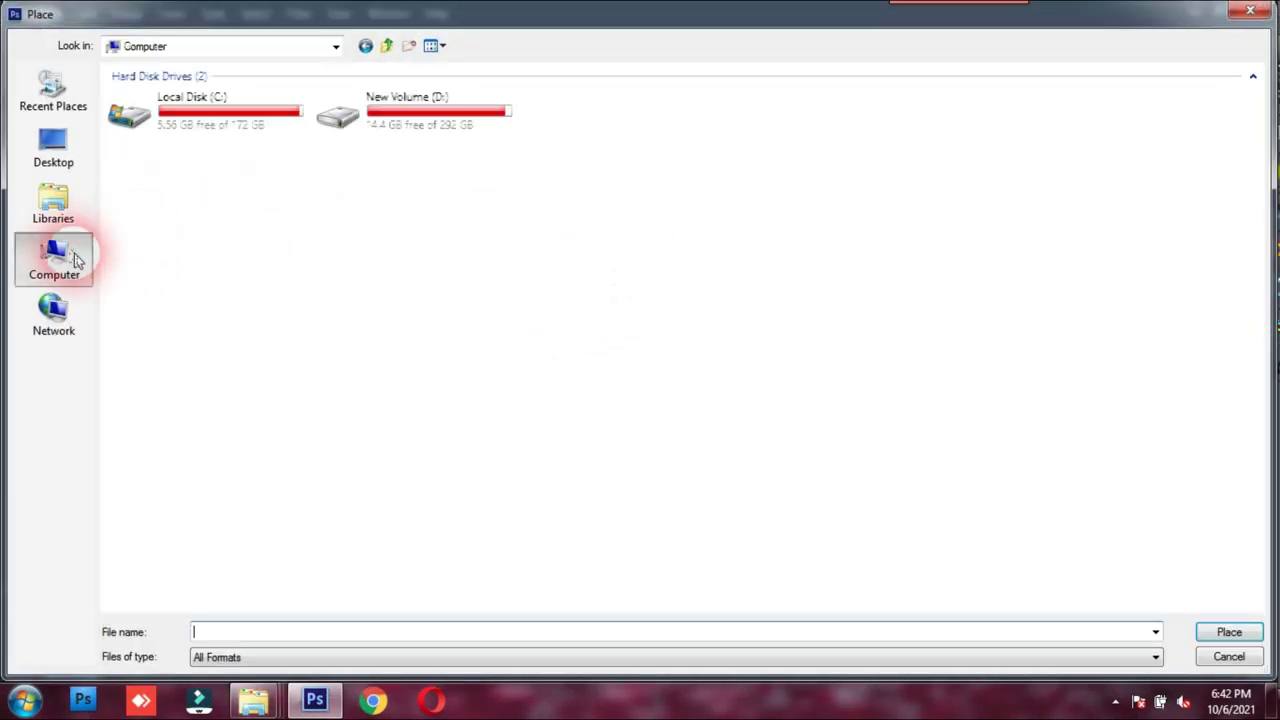
{"action": "double_click", "coordinate": [476, 128]}
{"action": "double_click", "coordinate": [818, 122]}
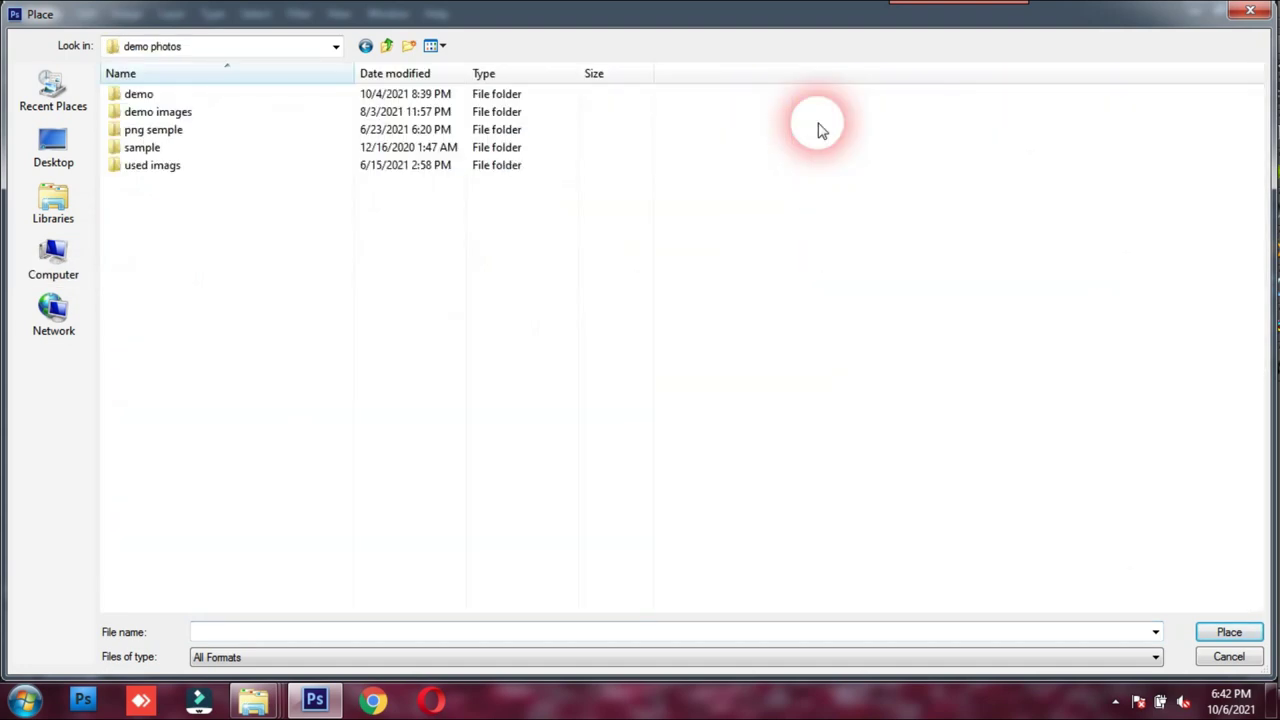
{"action": "double_click", "coordinate": [140, 95]}
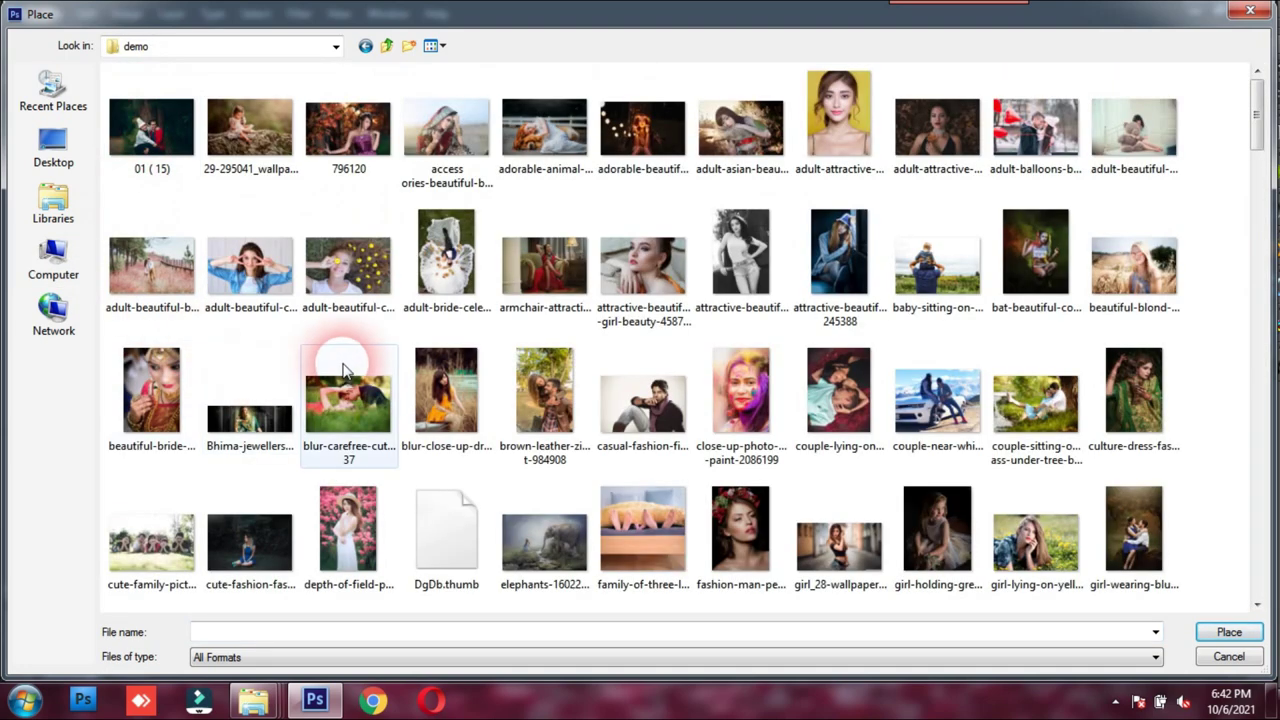
{"action": "scroll", "coordinate": [345, 360], "scroll_direction": "down", "scroll_amount": 2}
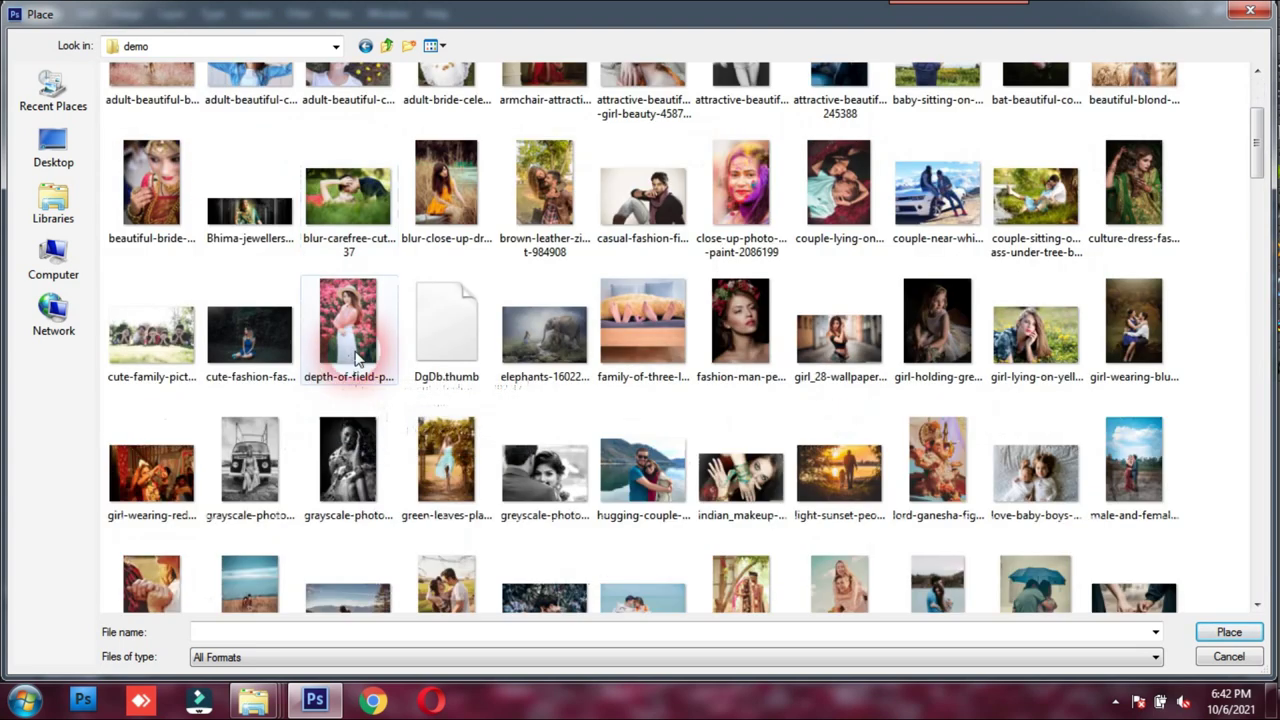
{"action": "scroll", "coordinate": [640, 470], "scroll_direction": "down", "scroll_amount": 5}
{"action": "double_click", "coordinate": [1028, 470]}
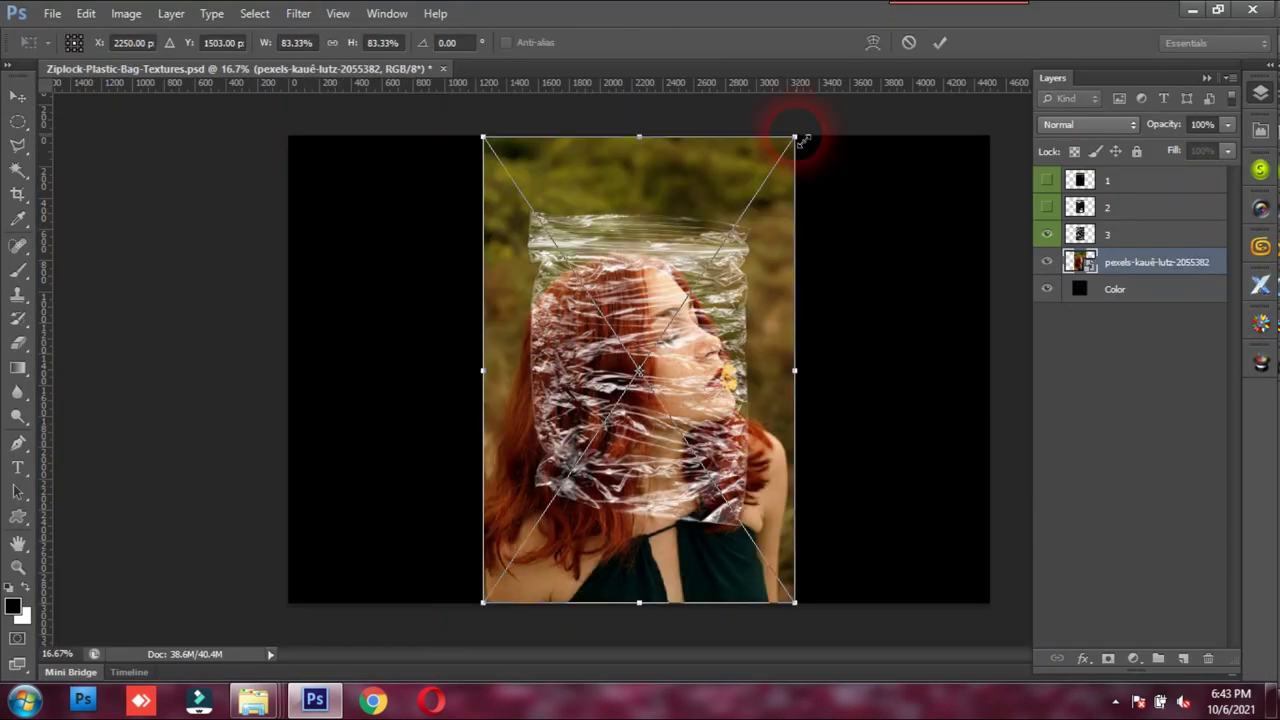
Shrink the portrait to about 42% and tilt it slightly to fit inside the bag.
{"action": "left_click_drag", "start_coordinate": [800, 140], "coordinate": [735, 262]}
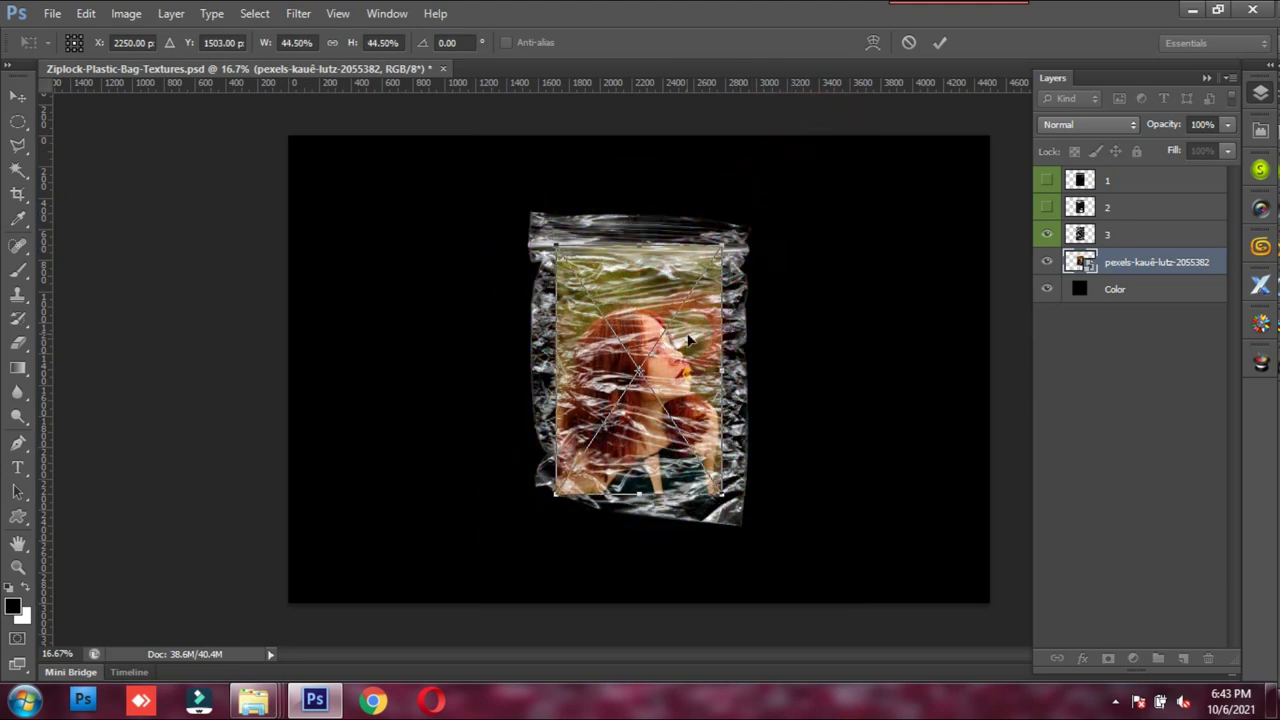
{"action": "left_click_drag", "start_coordinate": [688, 342], "coordinate": [707, 352]}
{"action": "left_click_drag", "start_coordinate": [757, 257], "coordinate": [757, 257]}
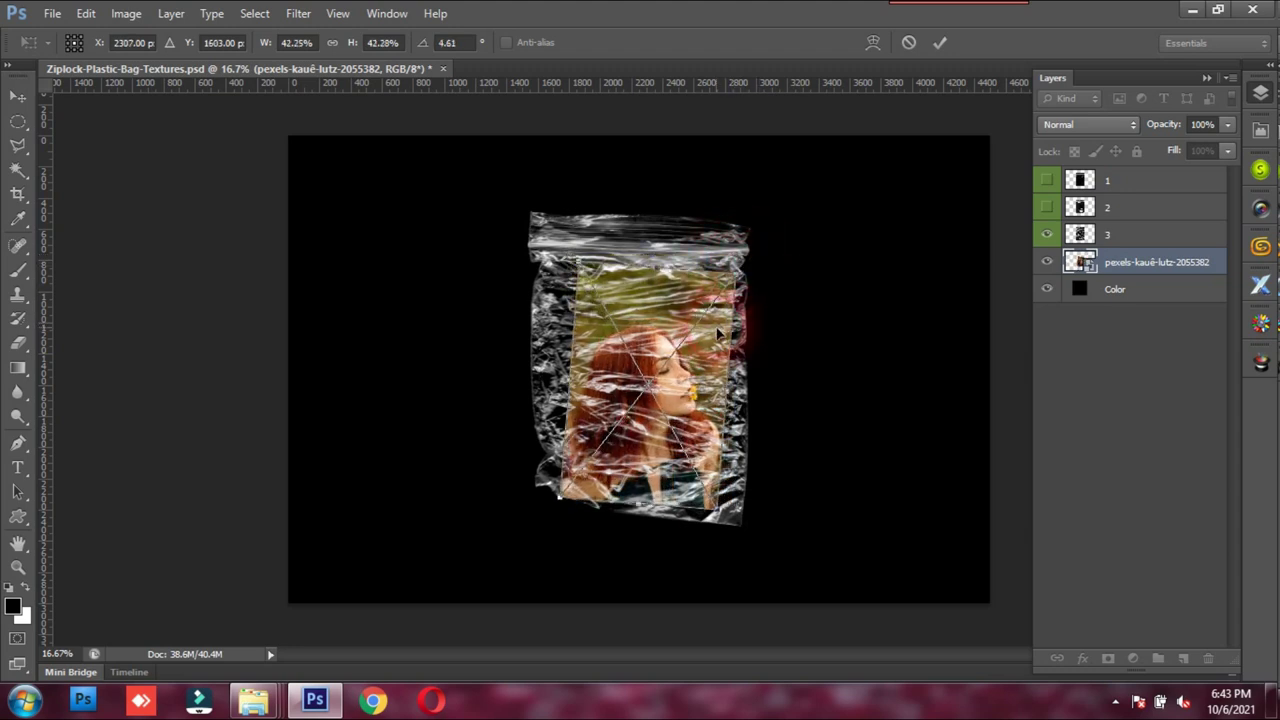
{"action": "key", "text": "Return"}
Zoom to actual pixels and inspect the plastic over hair, background and shoulders, then zoom out.
{"action": "key", "text": "z"}
{"action": "right_click", "coordinate": [745, 350]}
{"action": "left_click", "coordinate": [765, 386]}
{"action": "mouse_move", "coordinate": [748, 352]}
{"action": "left_mouse_down"}
{"action": "mouse_move", "coordinate": [634, 409]}
{"action": "mouse_move", "coordinate": [603, 477]}
{"action": "left_mouse_up"}
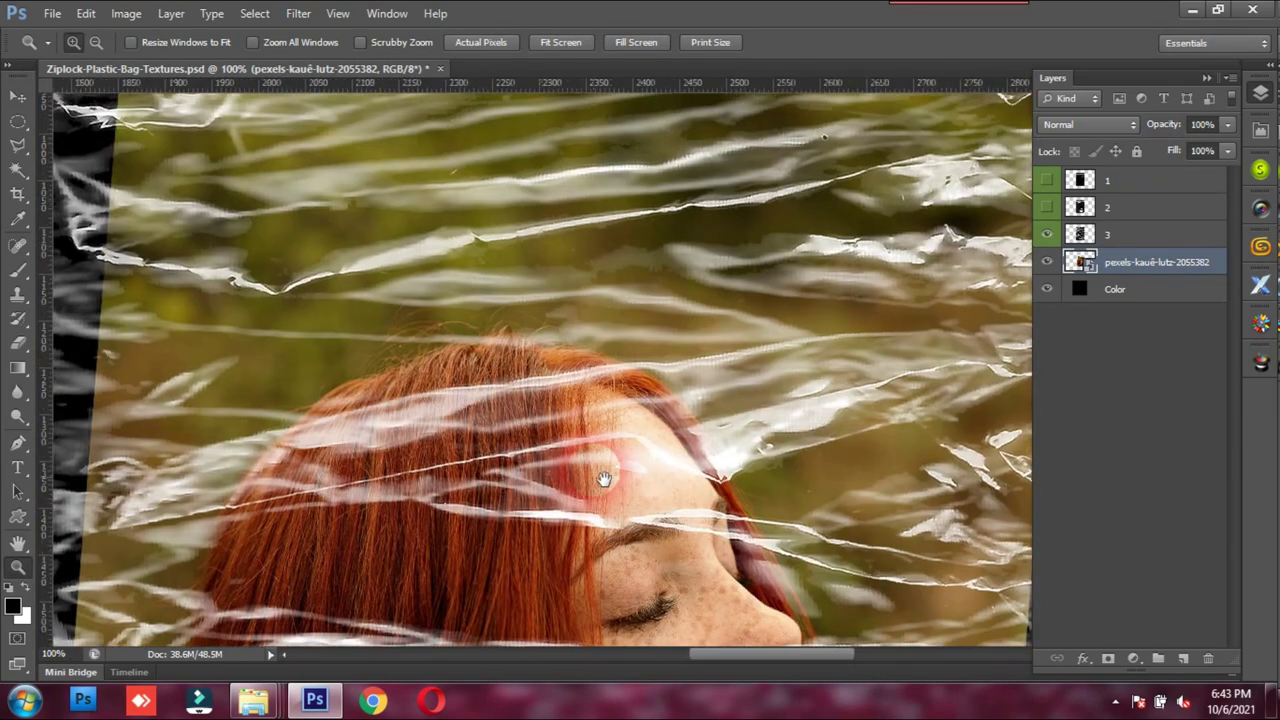
{"action": "mouse_move", "coordinate": [737, 309]}
{"action": "left_mouse_down"}
{"action": "mouse_move", "coordinate": [622, 485]}
{"action": "mouse_move", "coordinate": [680, 343]}
{"action": "mouse_move", "coordinate": [851, 409]}
{"action": "mouse_move", "coordinate": [666, 257]}
{"action": "mouse_move", "coordinate": [675, 518]}
{"action": "mouse_move", "coordinate": [663, 269]}
{"action": "left_mouse_up"}
{"action": "left_click_drag", "start_coordinate": [730, 610], "coordinate": [686, 466]}
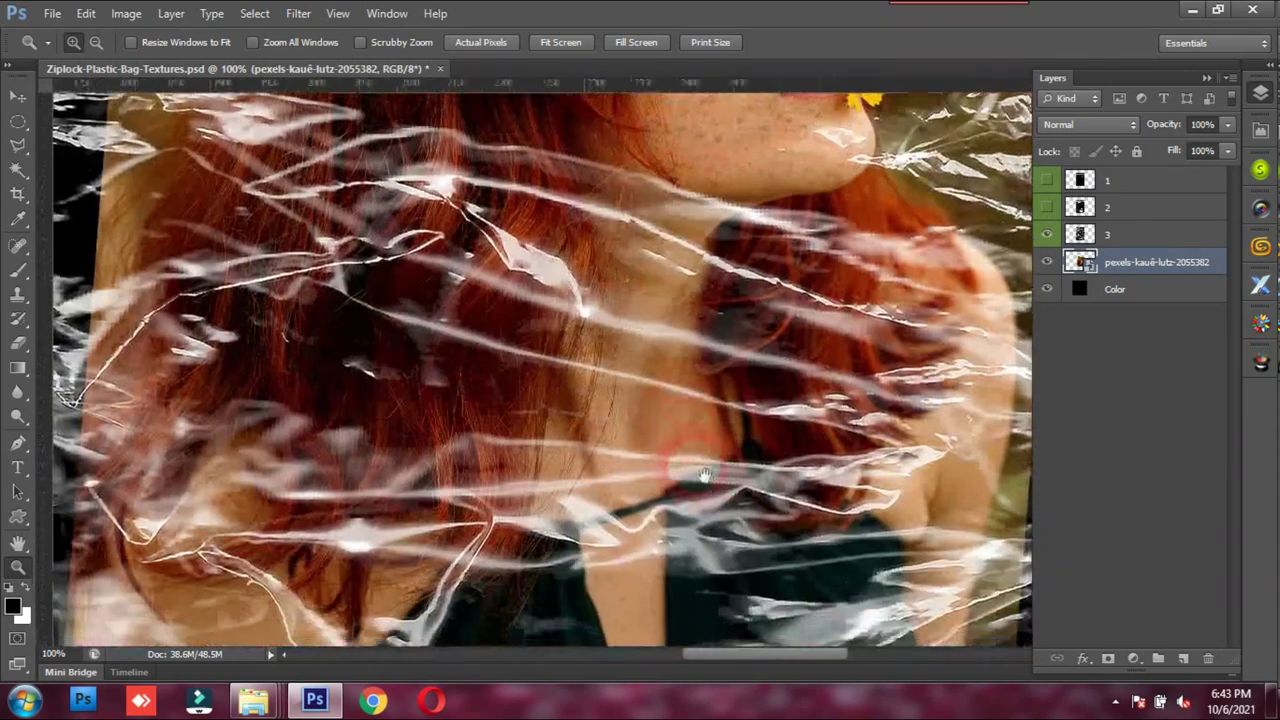
{"action": "left_click", "coordinate": [680, 455], "text": "alt"}
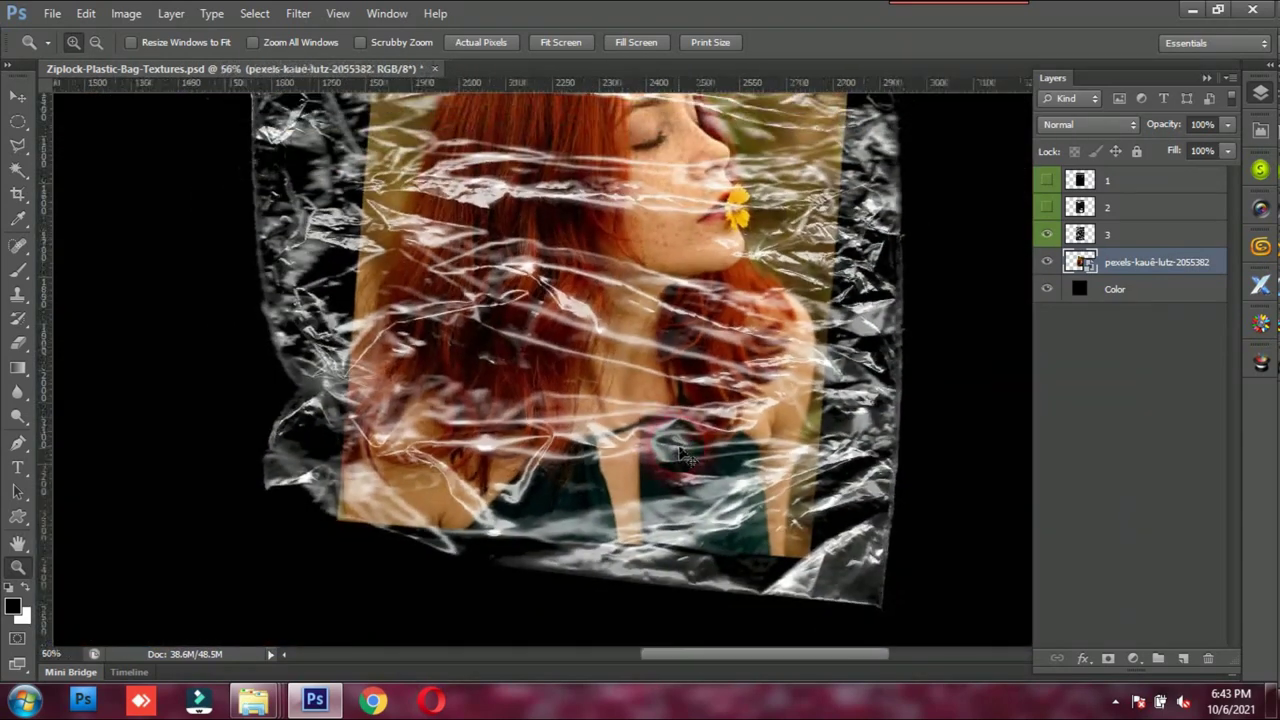
{"action": "scroll", "coordinate": [700, 420], "scroll_direction": "up", "scroll_amount": 5}
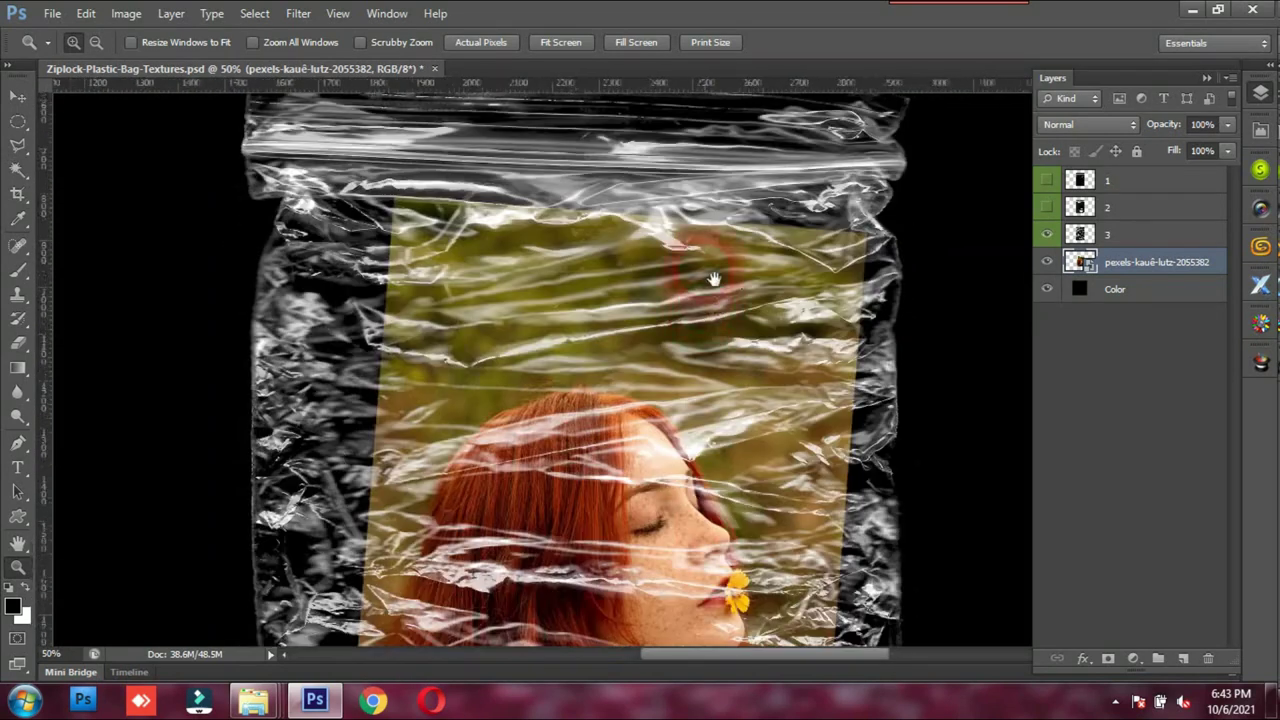
{"action": "left_click_drag", "start_coordinate": [715, 388], "coordinate": [757, 470]}
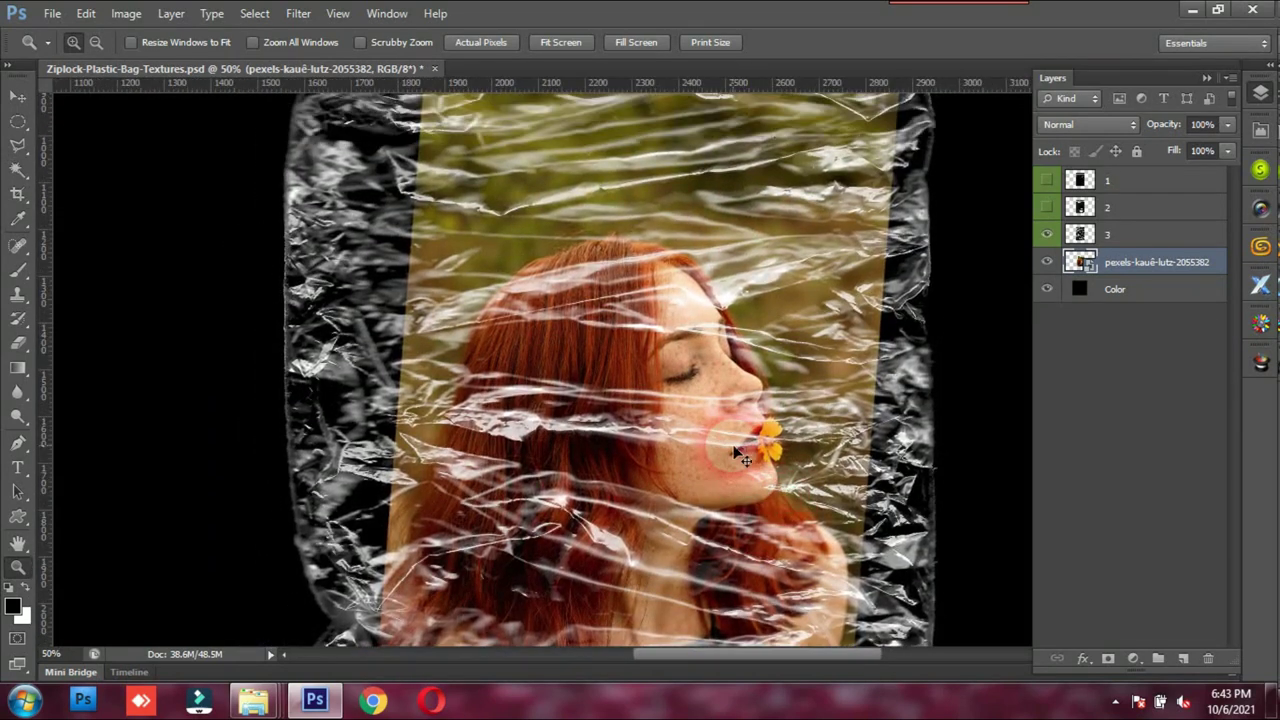
{"action": "left_click", "coordinate": [740, 453], "text": "alt"}
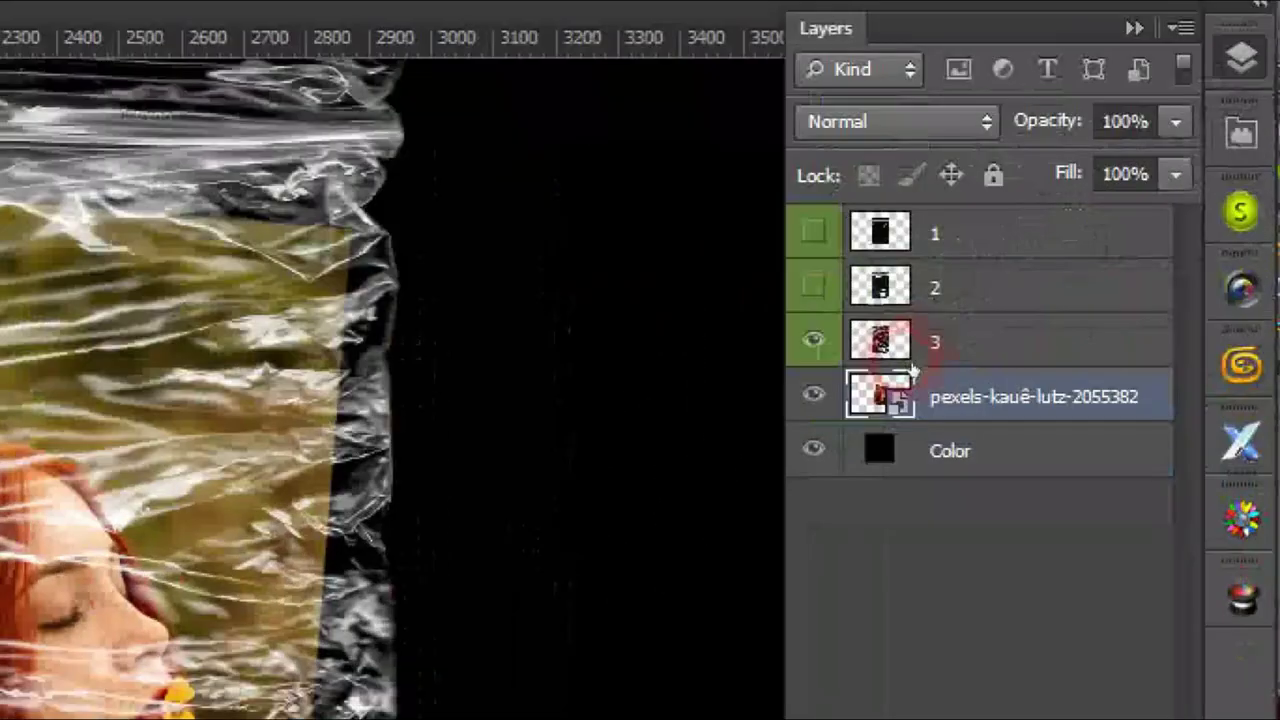
Compare the portrait under each bag texture by toggling texture layers 1, 2 and 3.
{"action": "left_click", "coordinate": [960, 345]}
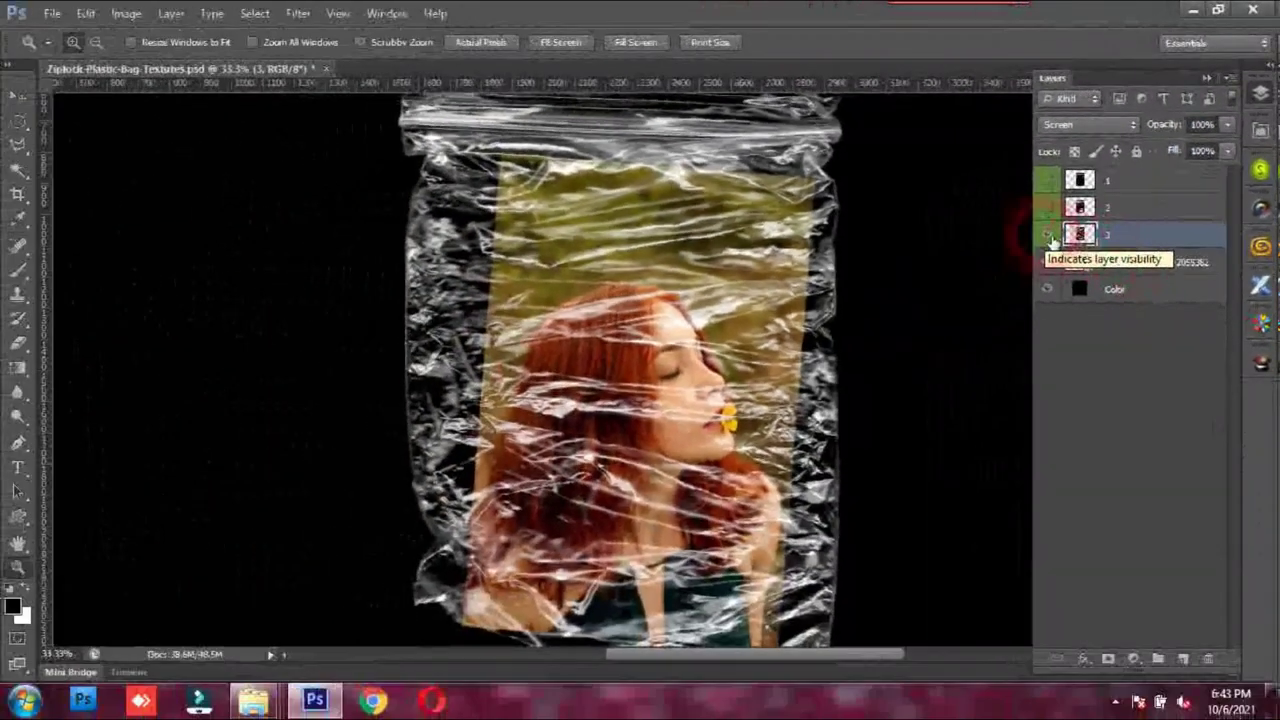
{"action": "left_click", "coordinate": [1052, 240]}
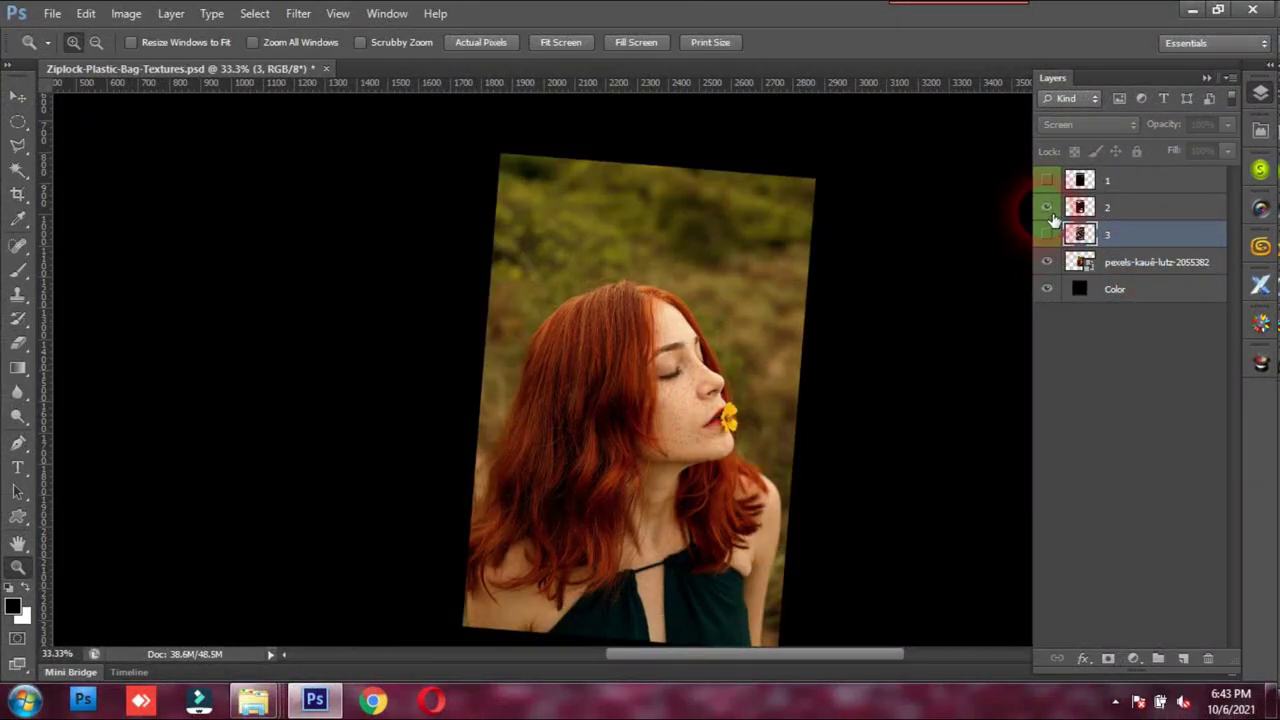
{"action": "left_click", "coordinate": [1052, 218]}
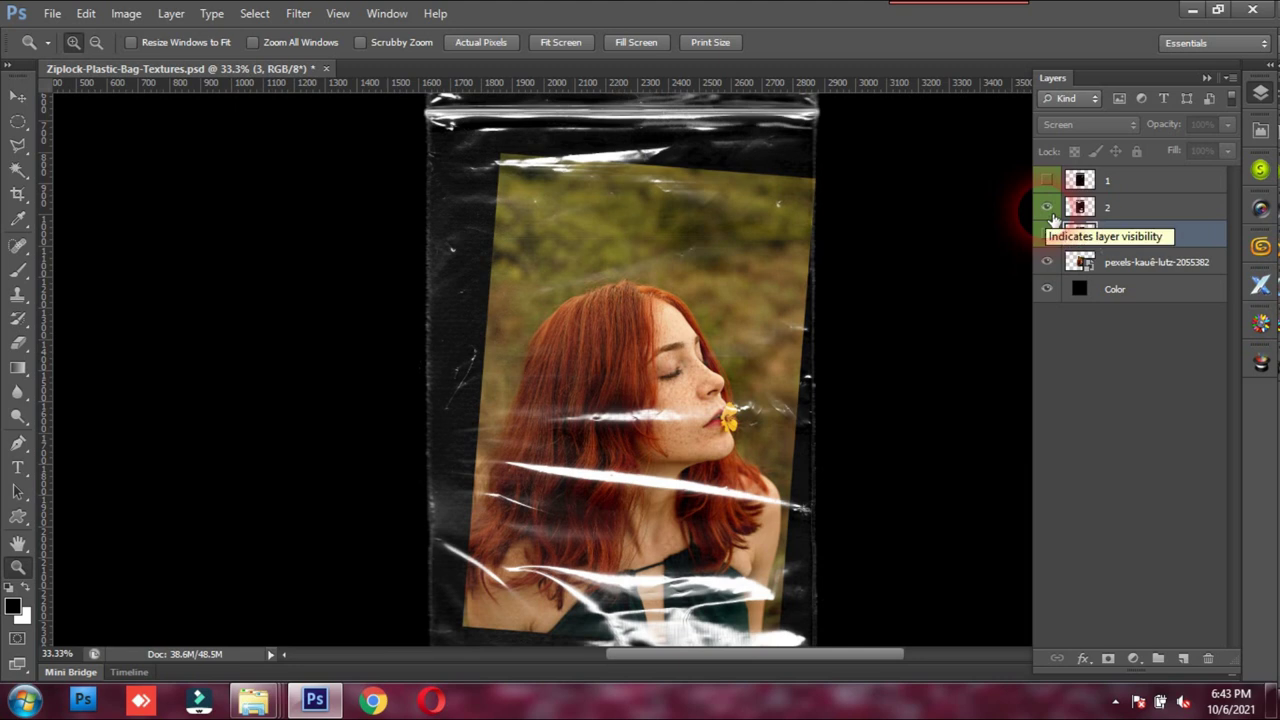
{"action": "left_click", "coordinate": [1047, 207]}
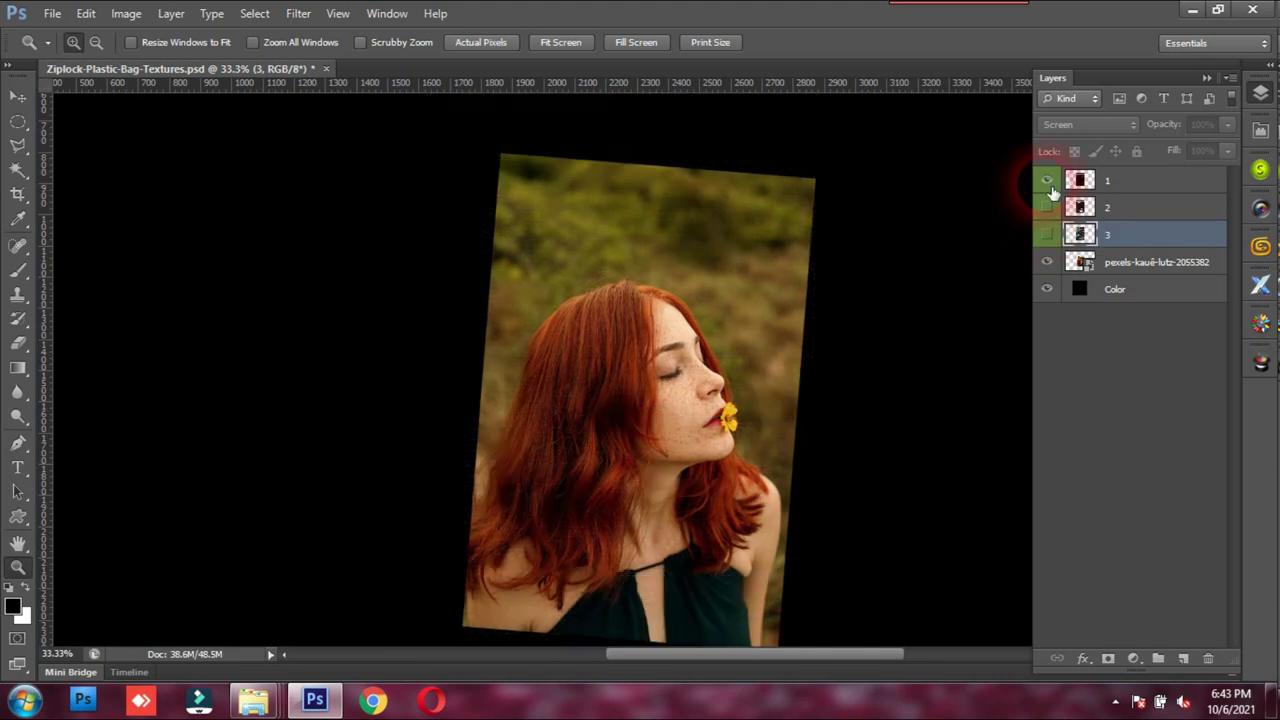
{"action": "left_click", "coordinate": [1048, 182]}
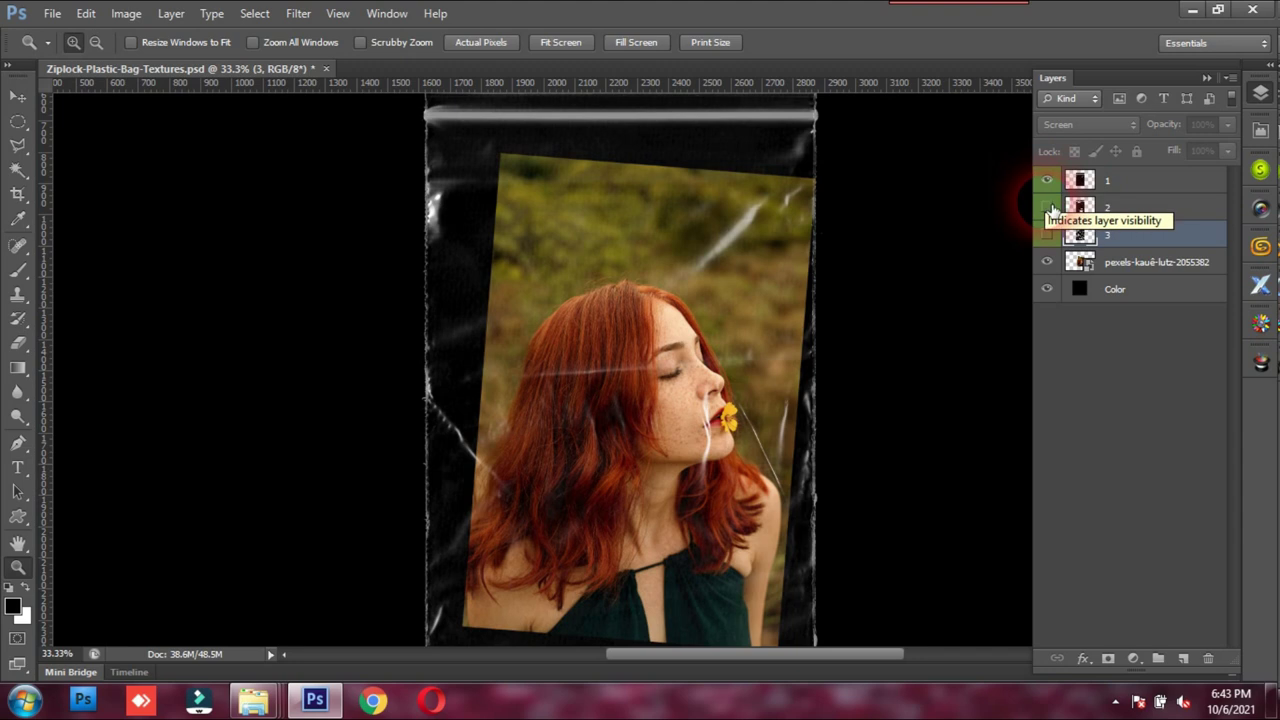
{"action": "left_click", "coordinate": [1047, 207]}
{"action": "left_click", "coordinate": [1048, 234]}
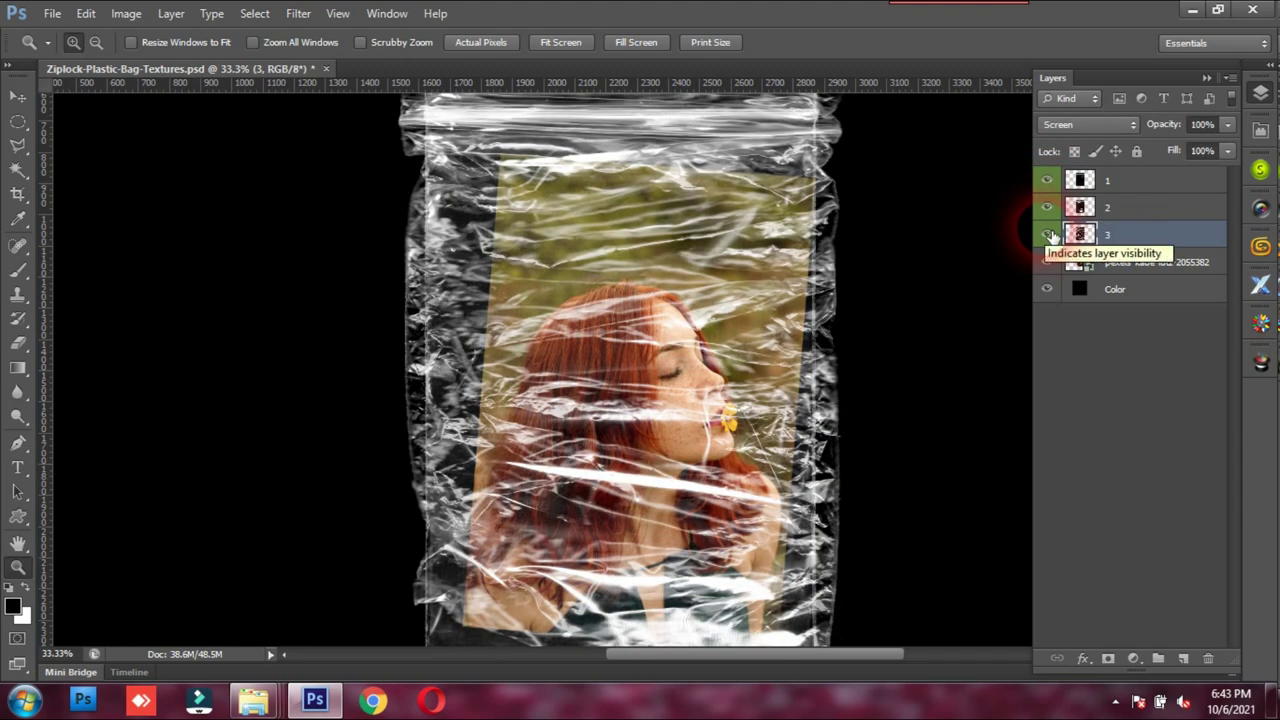
Settle on textures 1 and 2 with layer 3 hidden, then close the Ziplock document.
{"action": "left_click", "coordinate": [1050, 206]}
{"action": "left_click", "coordinate": [1047, 180]}
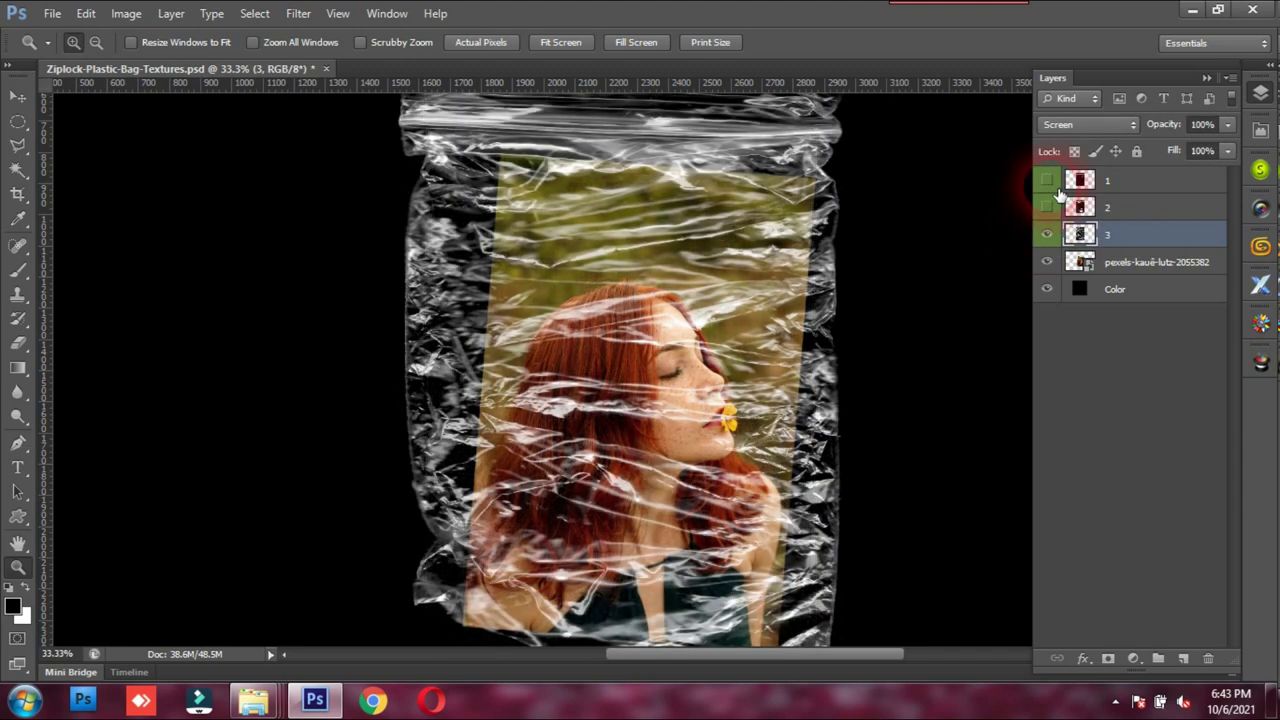
{"action": "left_click", "coordinate": [1047, 234]}
{"action": "left_click", "coordinate": [1047, 207]}
{"action": "left_click", "coordinate": [1047, 180]}
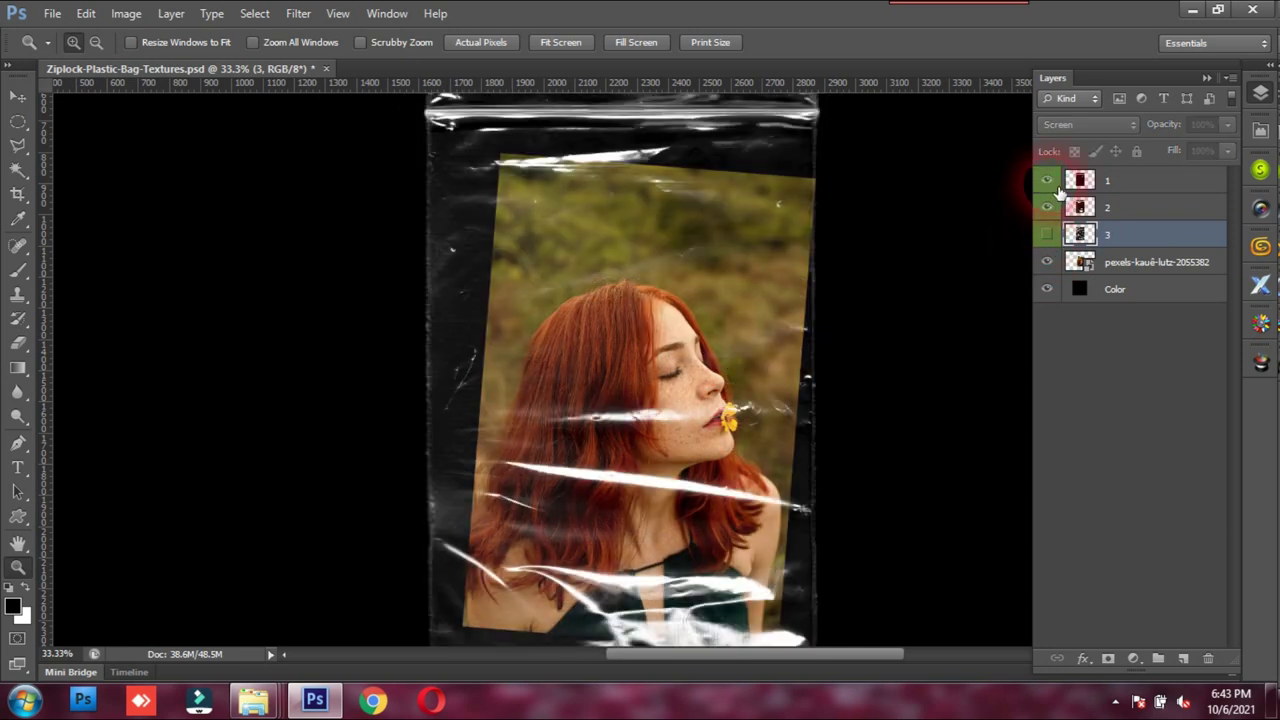
{"action": "mouse_move", "coordinate": [744, 423]}
{"action": "left_mouse_down"}
{"action": "mouse_move", "coordinate": [716, 323]}
{"action": "mouse_move", "coordinate": [742, 459]}
{"action": "left_mouse_up"}
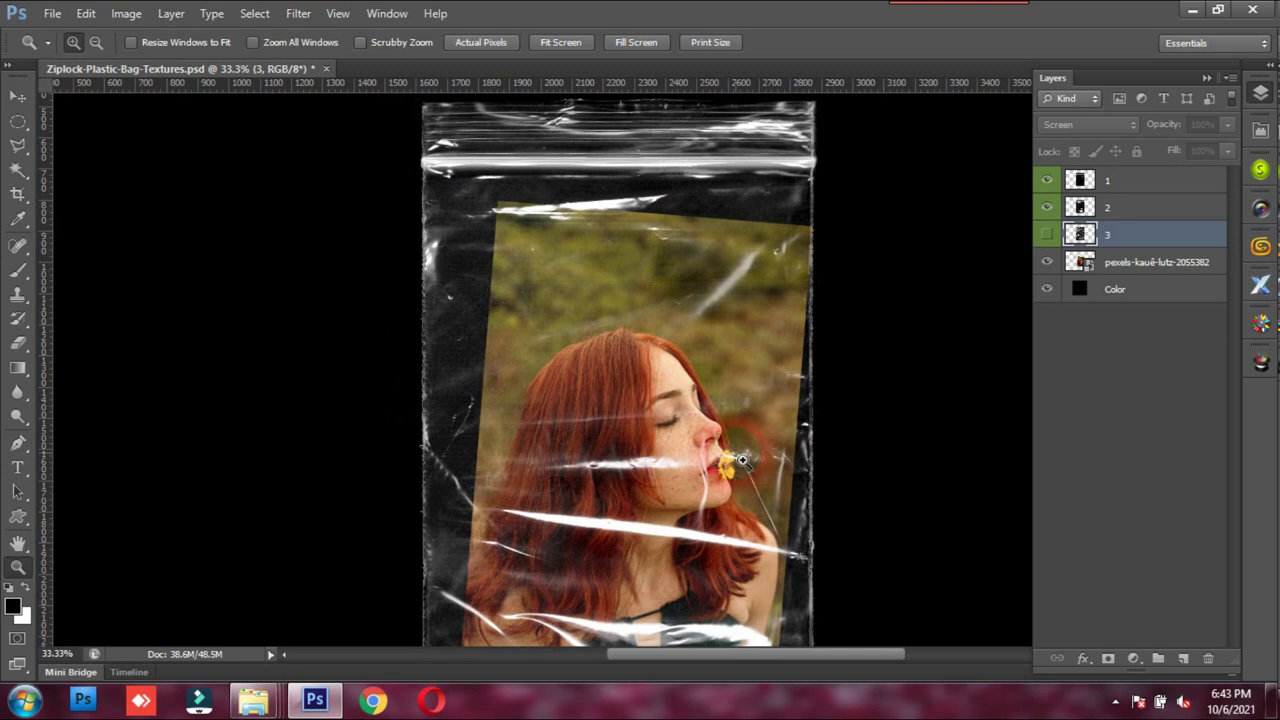
{"action": "left_click", "coordinate": [326, 68]}
Discard the Ziplock document's changes and open texture 2.png from the PNG folder in Photoshop.
{"action": "left_click", "coordinate": [661, 268]}
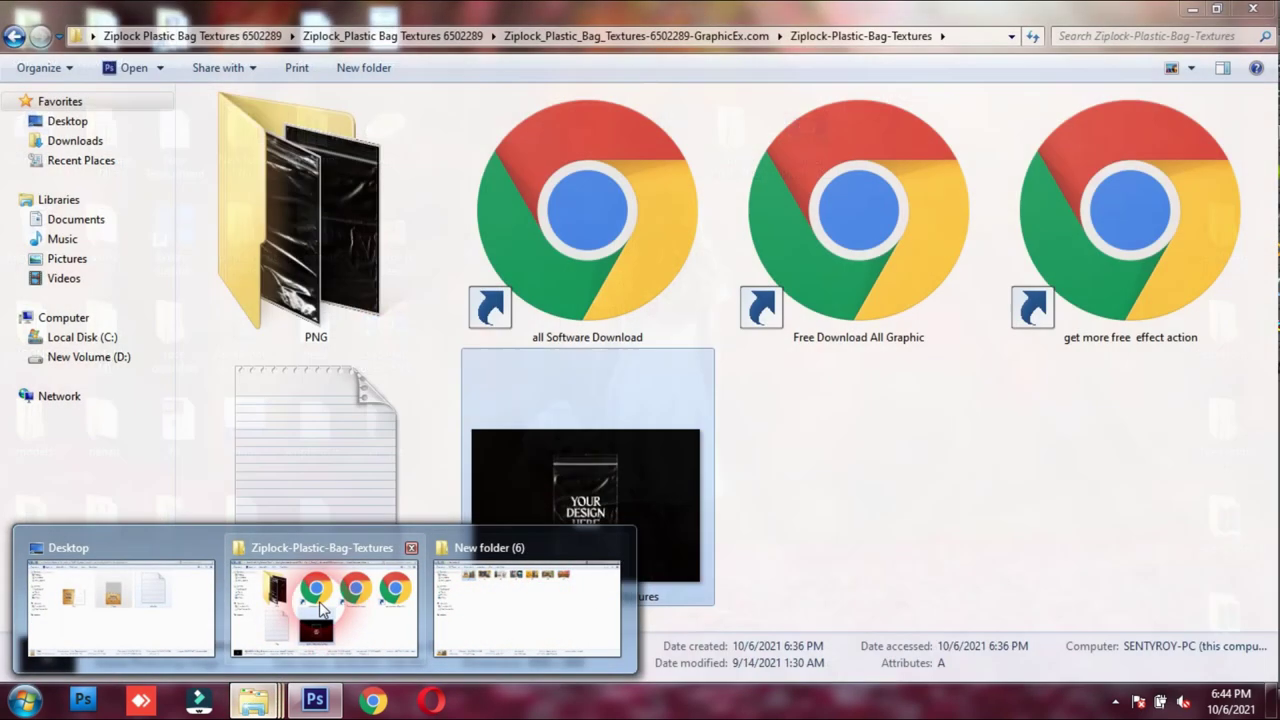
{"action": "mouse_move", "coordinate": [253, 700]}
{"action": "left_click", "coordinate": [316, 603]}
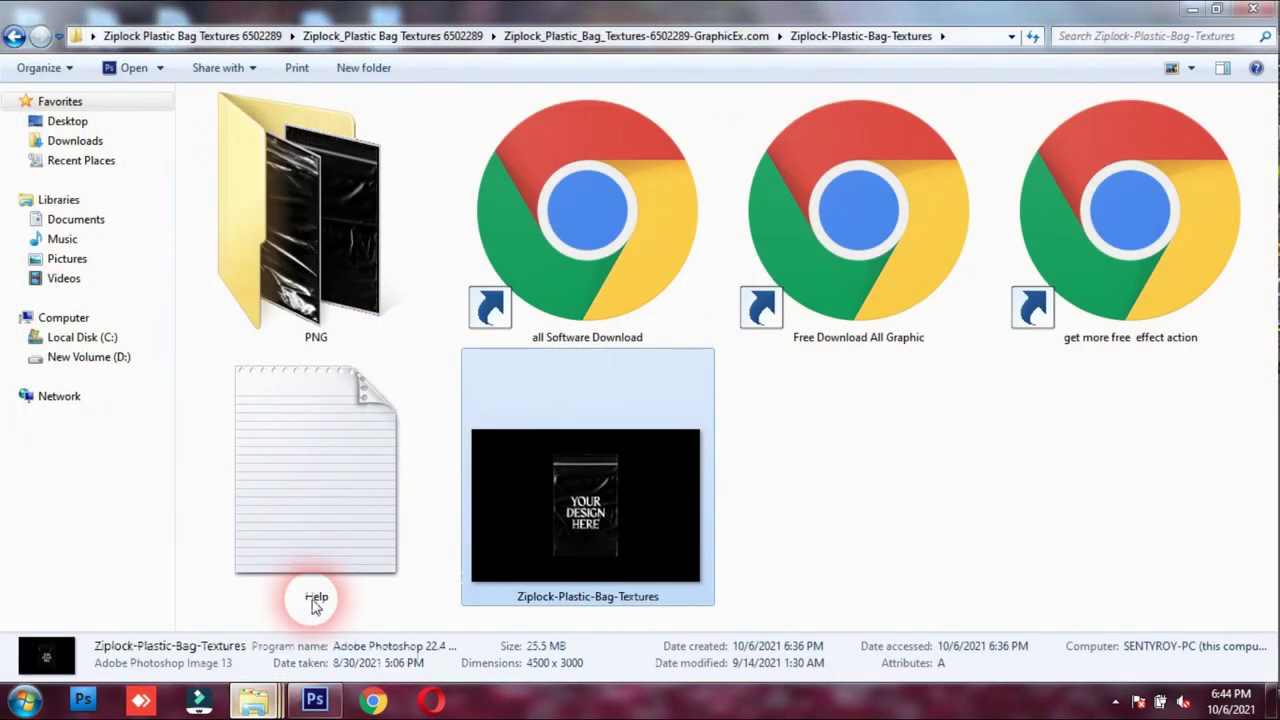
{"action": "left_click", "coordinate": [304, 240]}
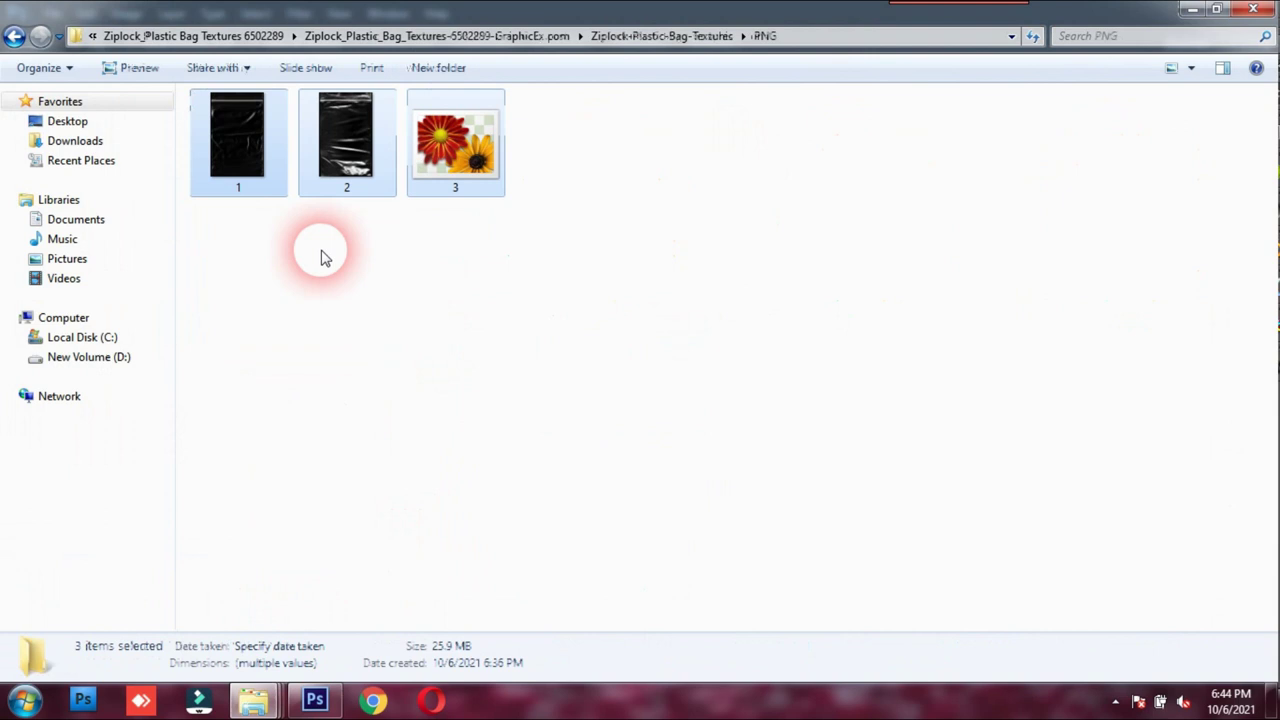
{"action": "left_click", "coordinate": [318, 265]}
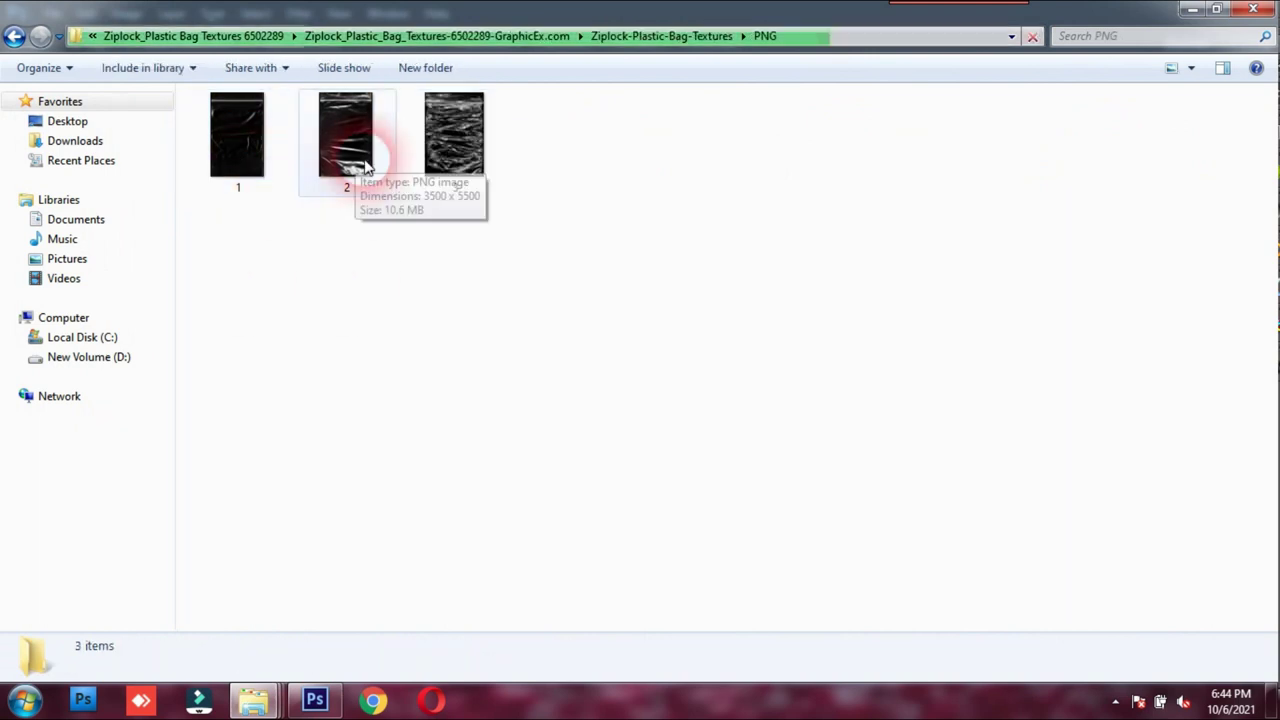
{"action": "mouse_move", "coordinate": [452, 157]}
{"action": "left_mouse_down"}
{"action": "mouse_move", "coordinate": [520, 330]}
{"action": "mouse_move", "coordinate": [474, 172]}
{"action": "left_mouse_up"}
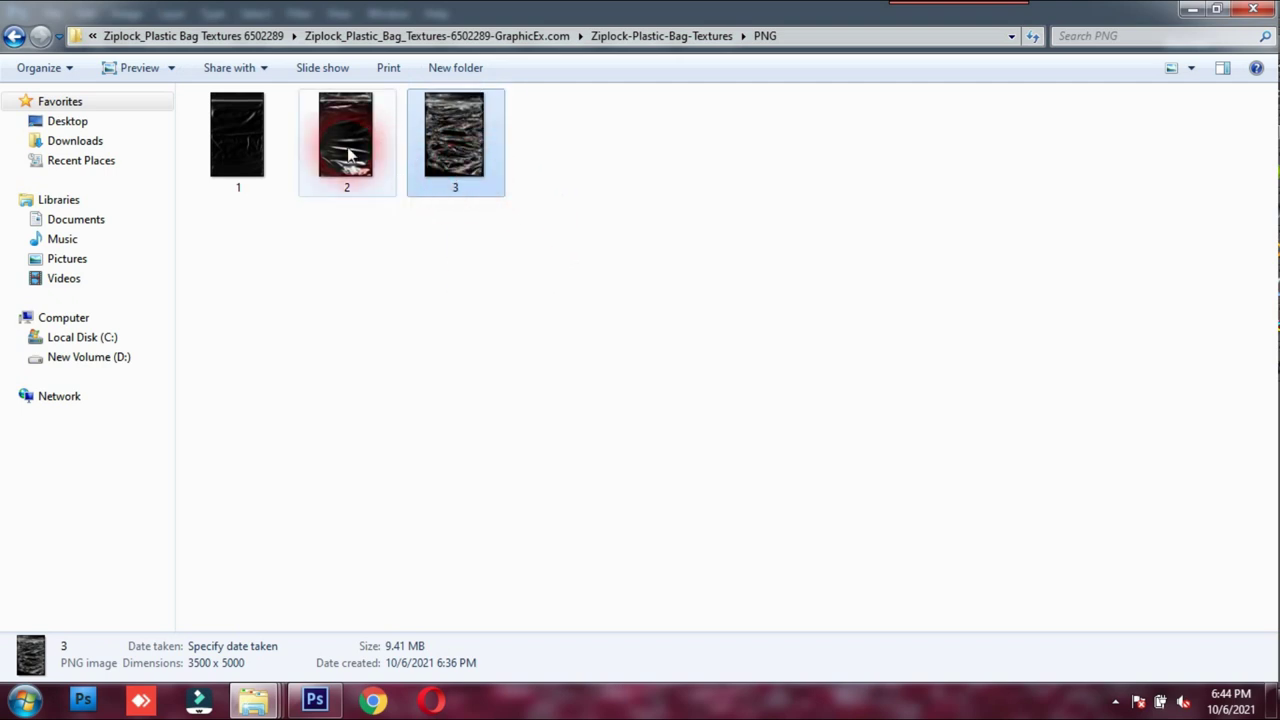
{"action": "left_click_drag", "start_coordinate": [349, 153], "coordinate": [300, 645]}
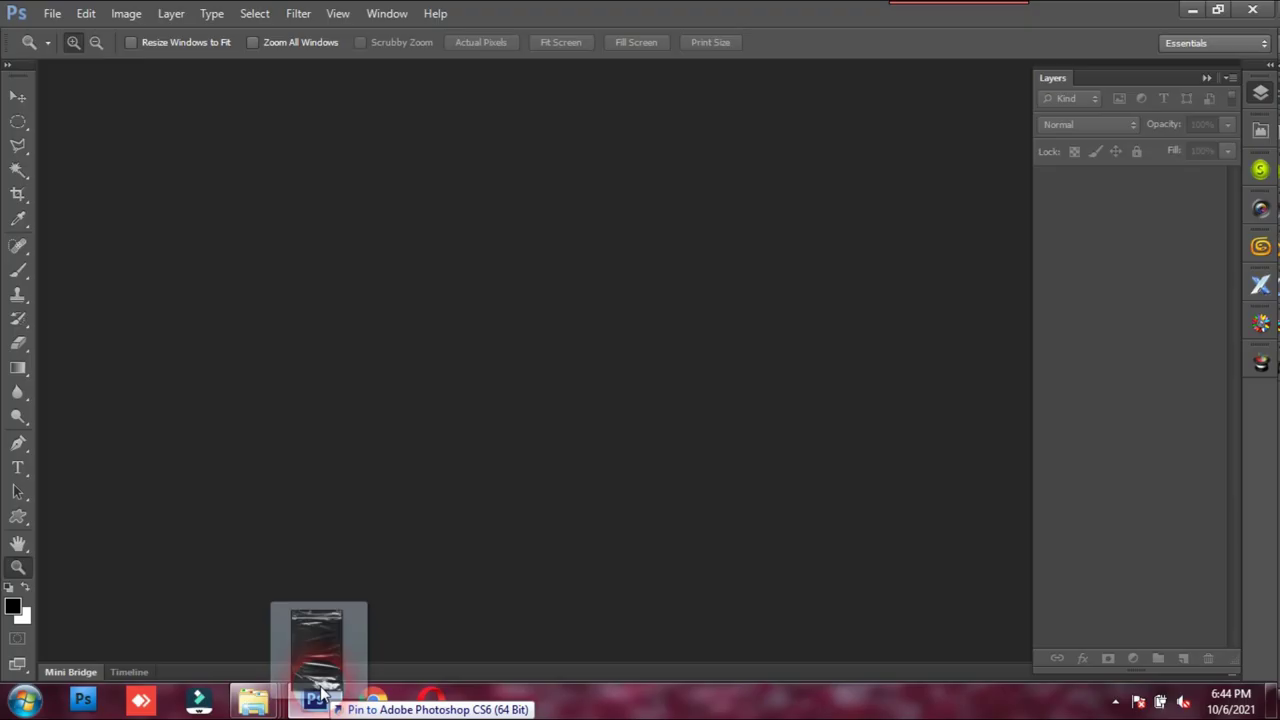
{"action": "left_click_drag", "start_coordinate": [300, 645], "coordinate": [614, 277]}
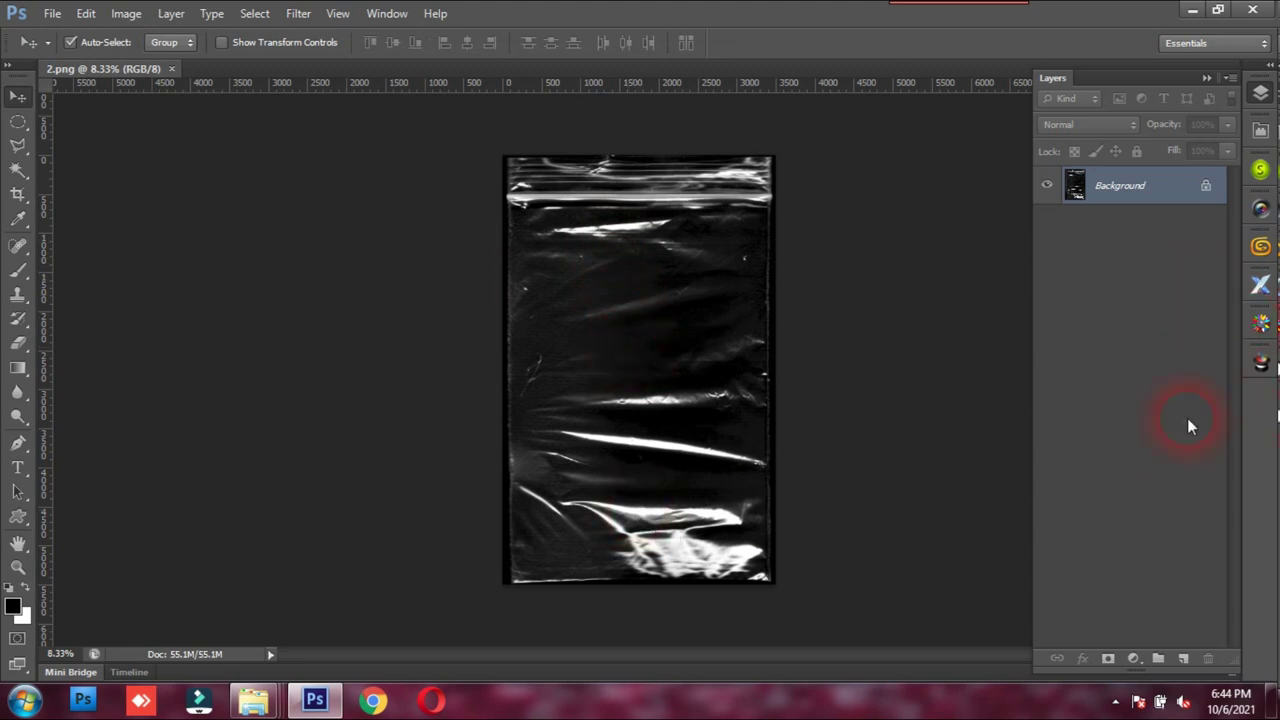
Add a black-filled Layer 1, unlock the background as Layer 0, and move Layer 1 beneath it.
{"action": "left_click", "coordinate": [1183, 658]}
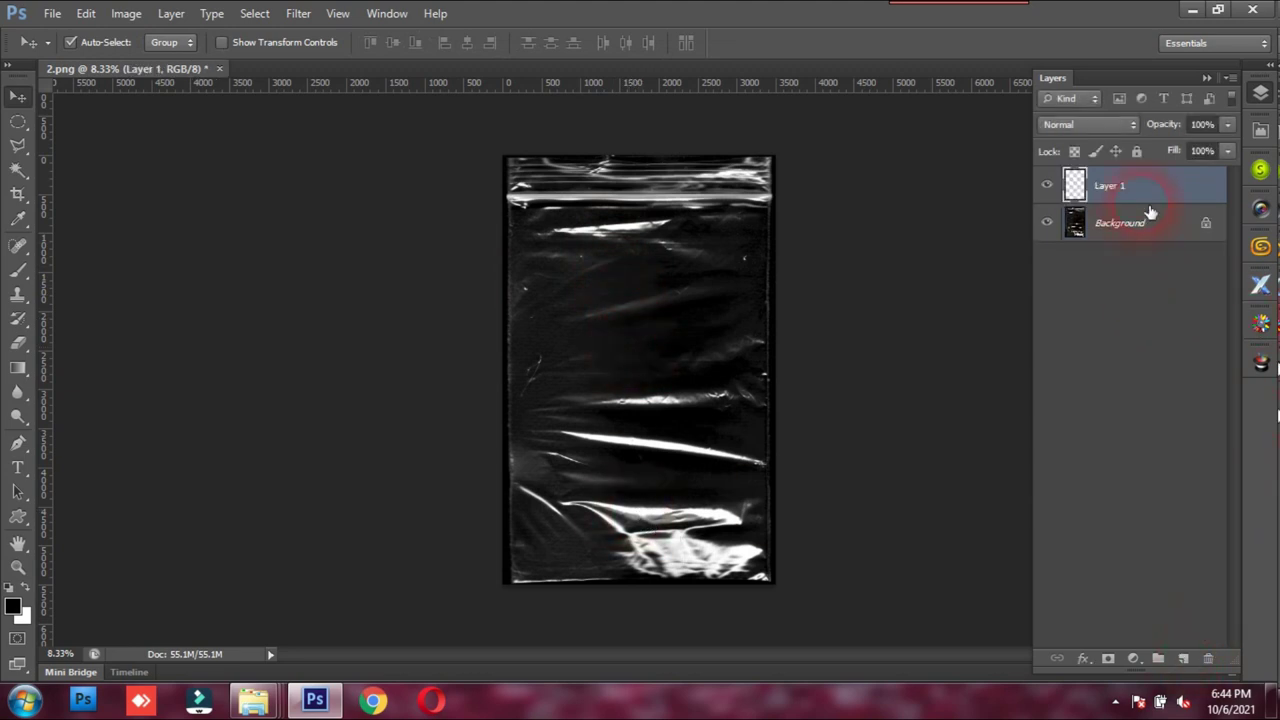
{"action": "key", "text": "alt+BackSpace"}
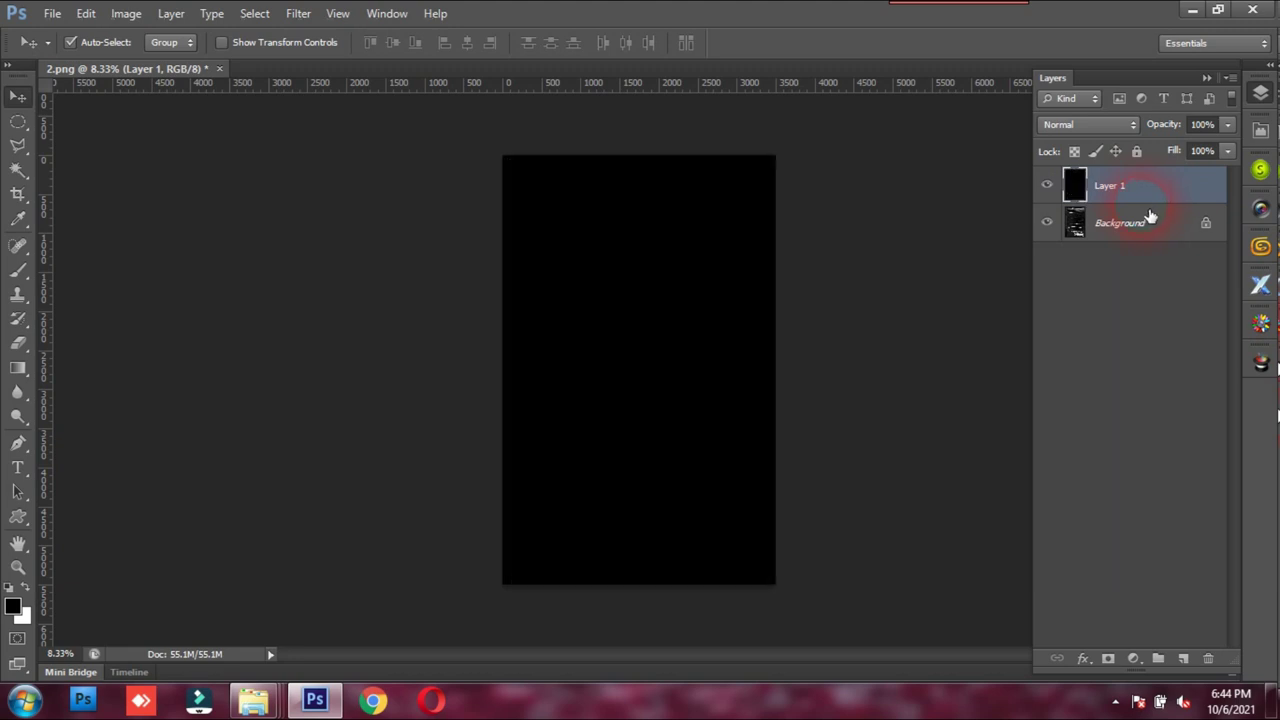
{"action": "left_click", "coordinate": [1147, 236]}
{"action": "double_click", "coordinate": [1147, 236]}
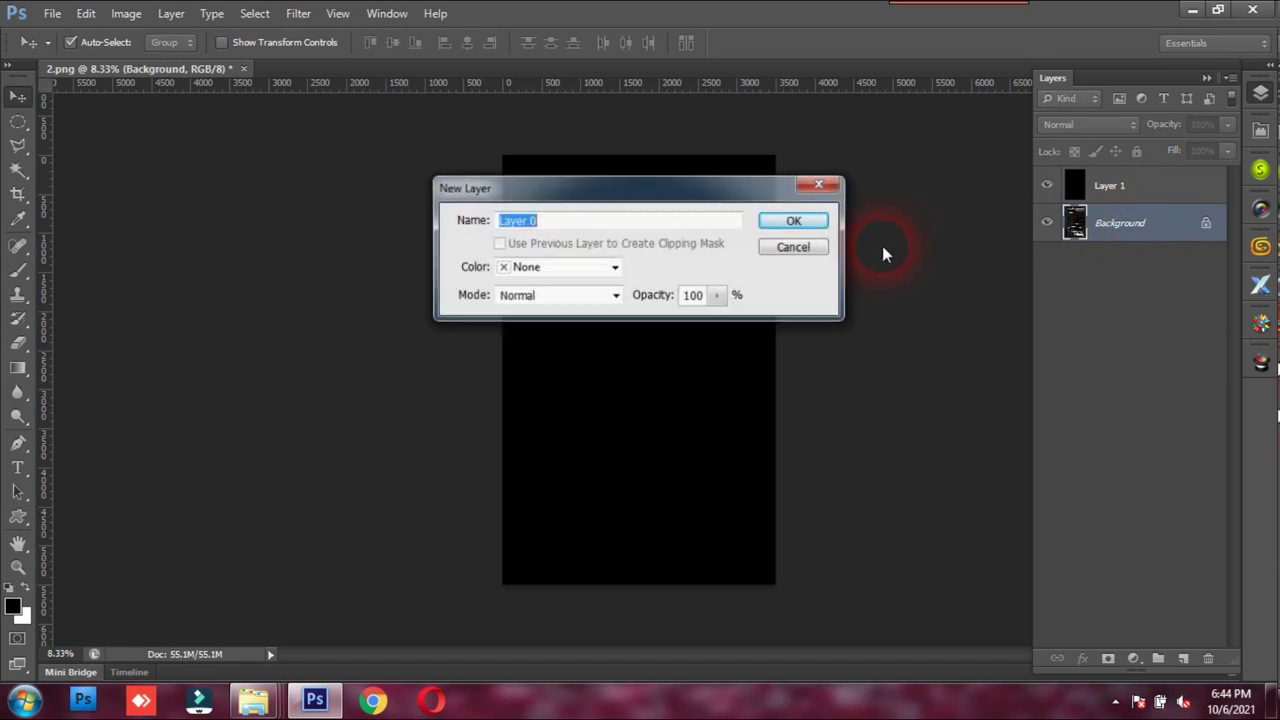
{"action": "left_click", "coordinate": [794, 223]}
{"action": "left_click_drag", "start_coordinate": [1131, 188], "coordinate": [1120, 228]}
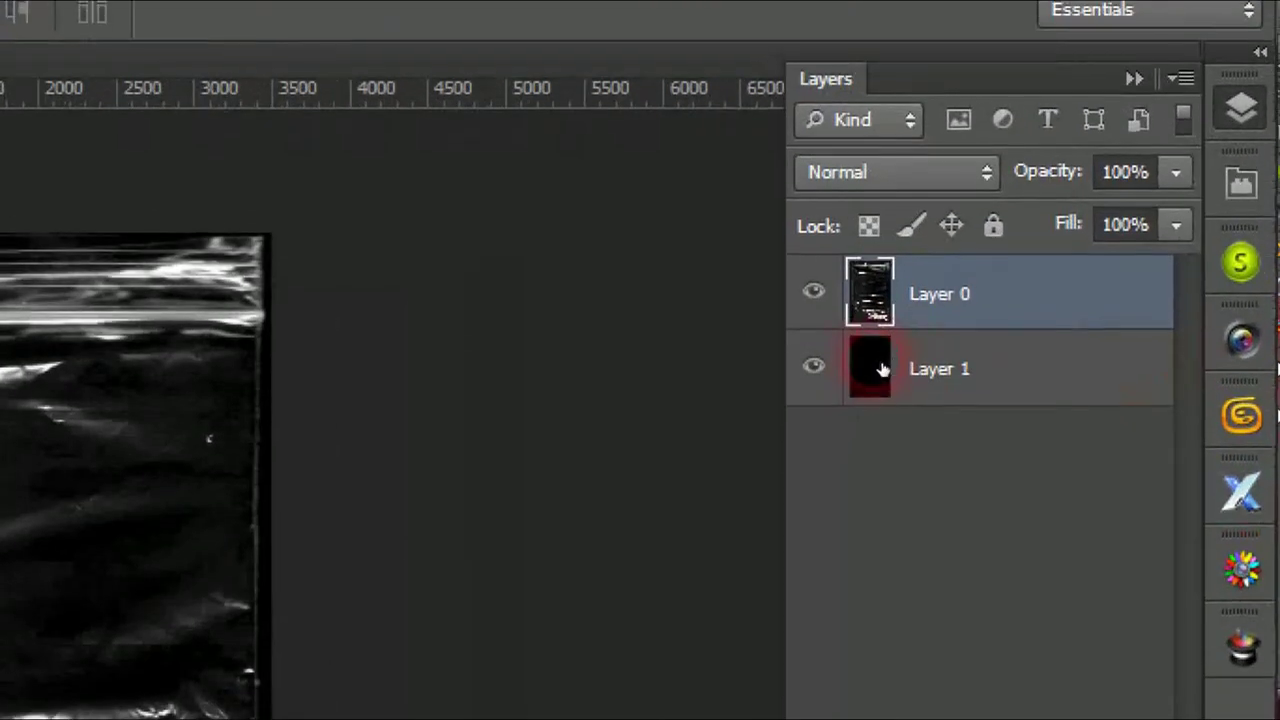
{"action": "left_click", "coordinate": [882, 370]}
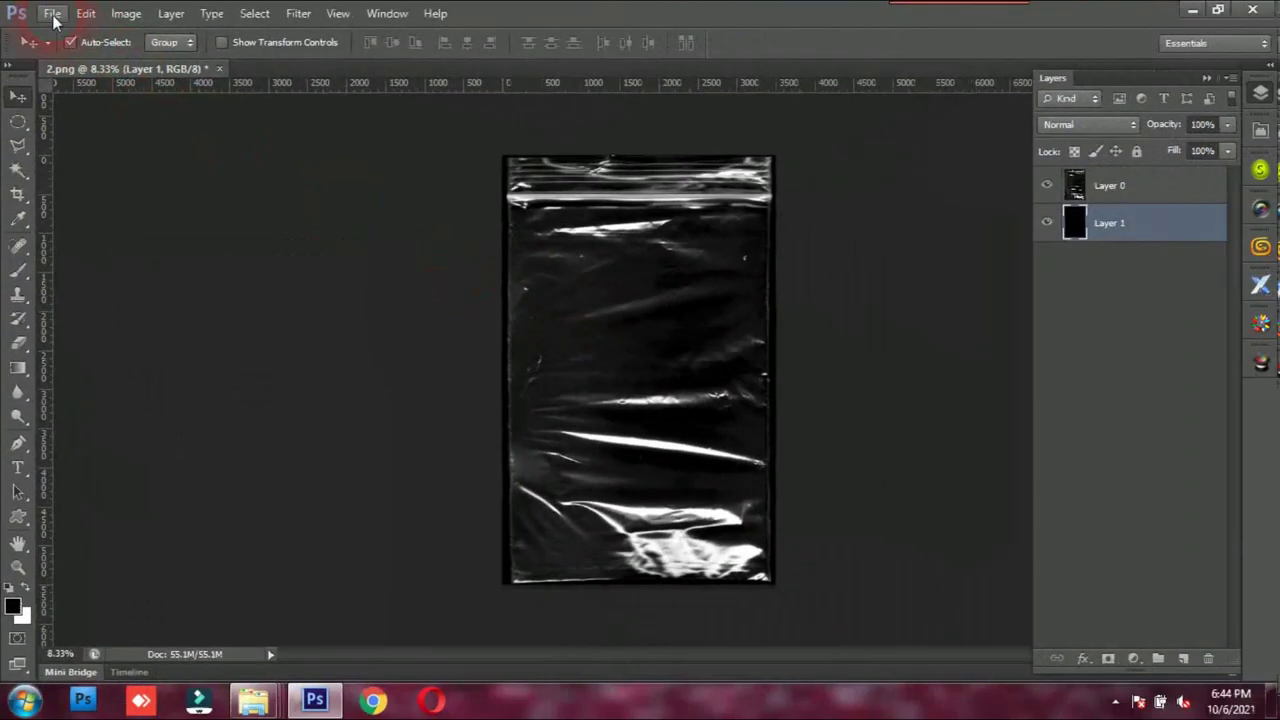
Place the close-up woman photo into the 2.png document.
{"action": "left_click", "coordinate": [52, 13]}
{"action": "left_click", "coordinate": [110, 312]}
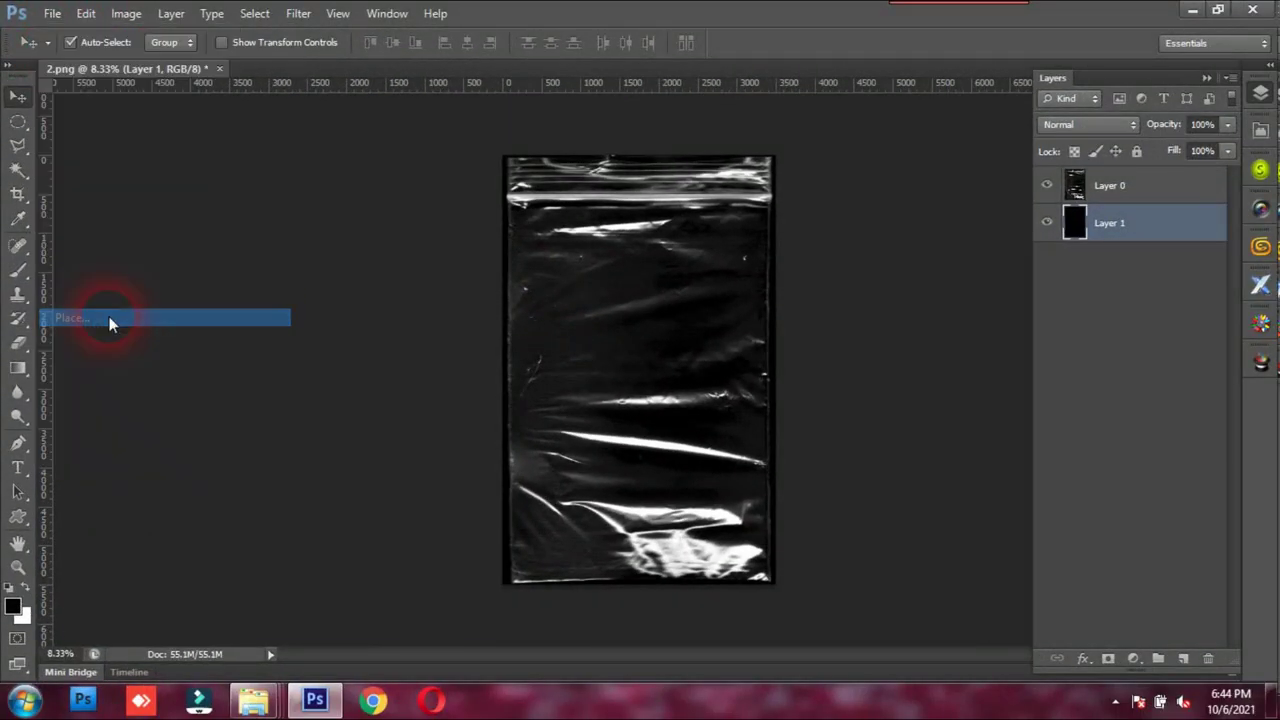
{"action": "left_click", "coordinate": [762, 400]}
{"action": "double_click", "coordinate": [762, 400]}
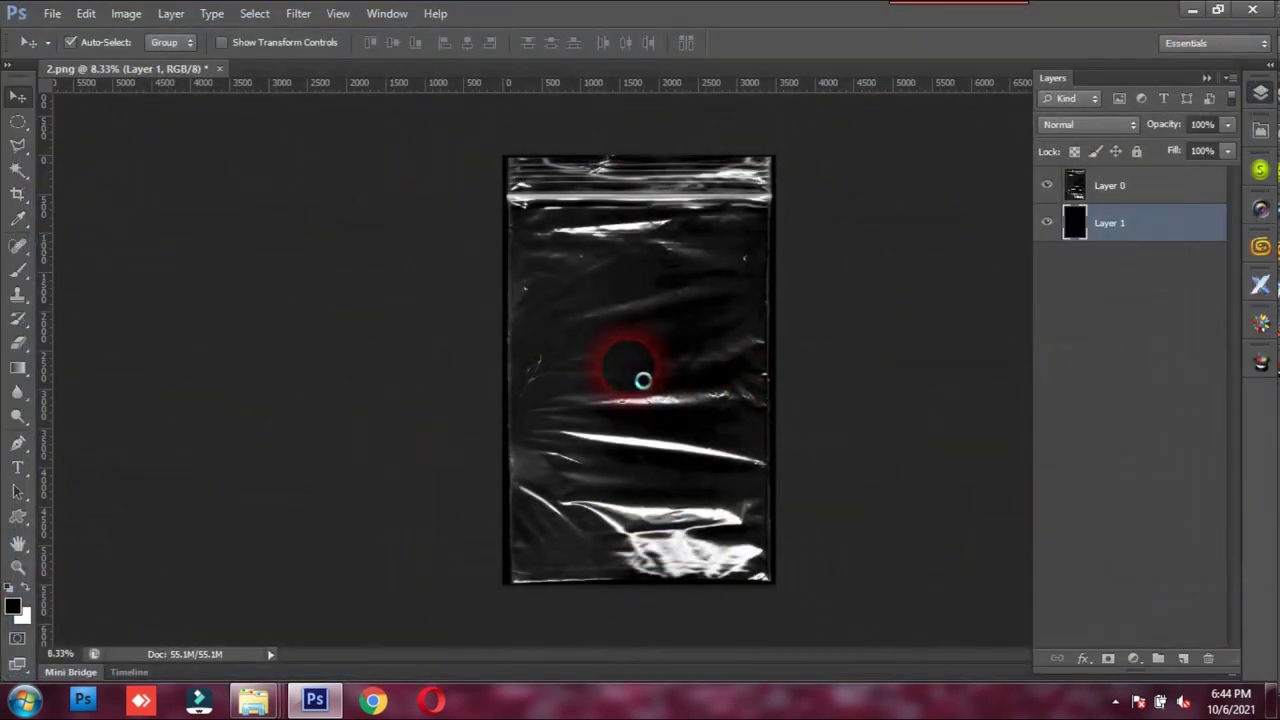
Scale the photo to fit the bag, tilt it about 1.6 degrees, then hide the bag to check.
{"action": "left_click_drag", "start_coordinate": [774, 163], "coordinate": [752, 205]}
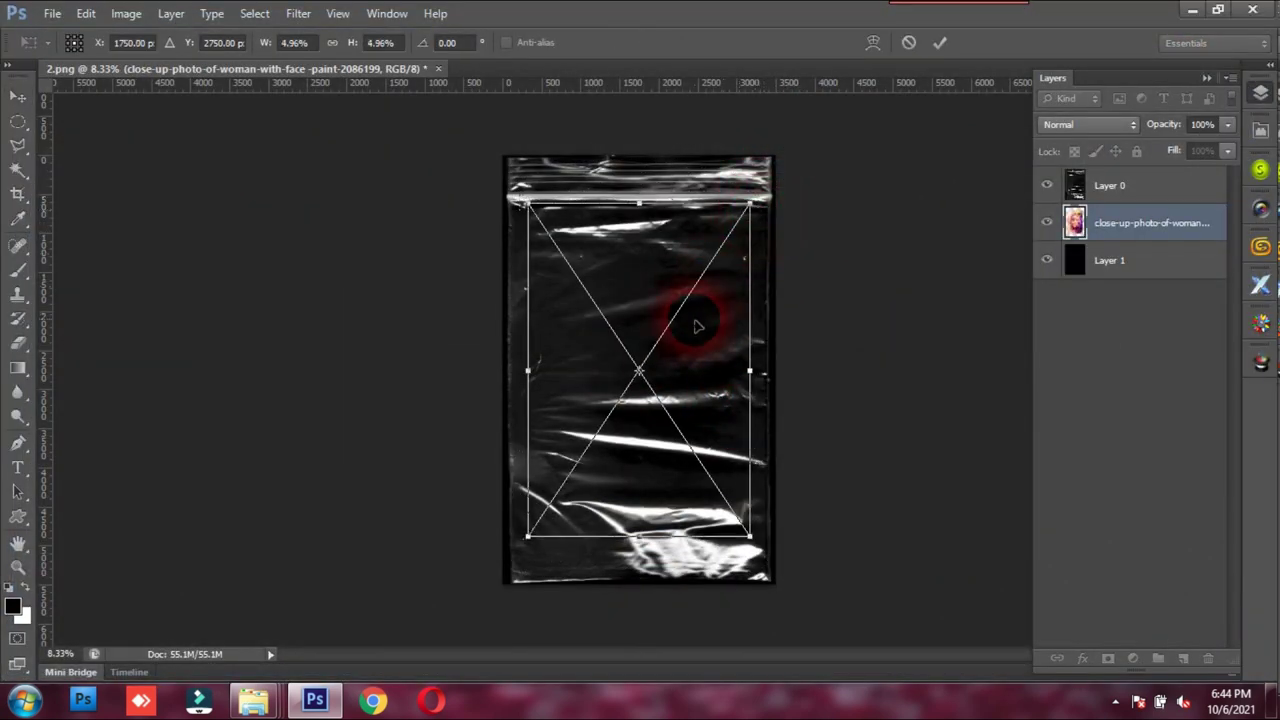
{"action": "left_click_drag", "start_coordinate": [694, 323], "coordinate": [694, 337]}
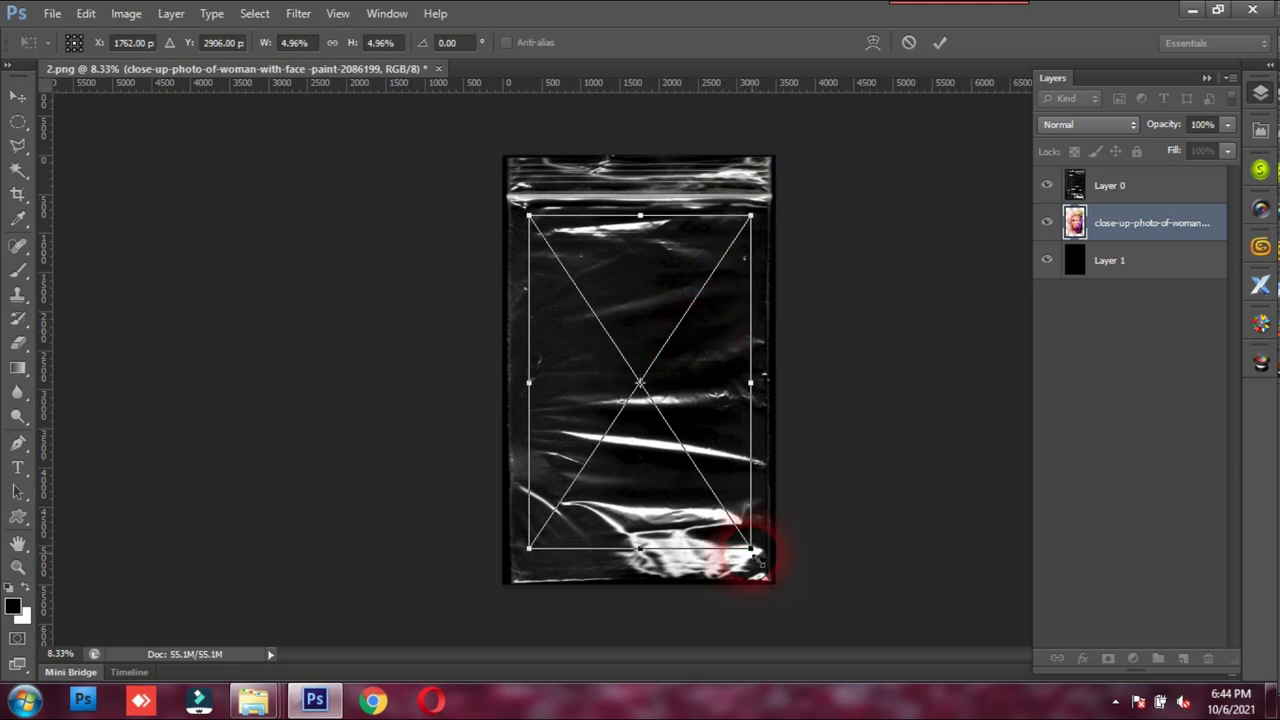
{"action": "left_click_drag", "start_coordinate": [750, 548], "coordinate": [756, 556]}
{"action": "left_click_drag", "start_coordinate": [530, 558], "coordinate": [520, 566]}
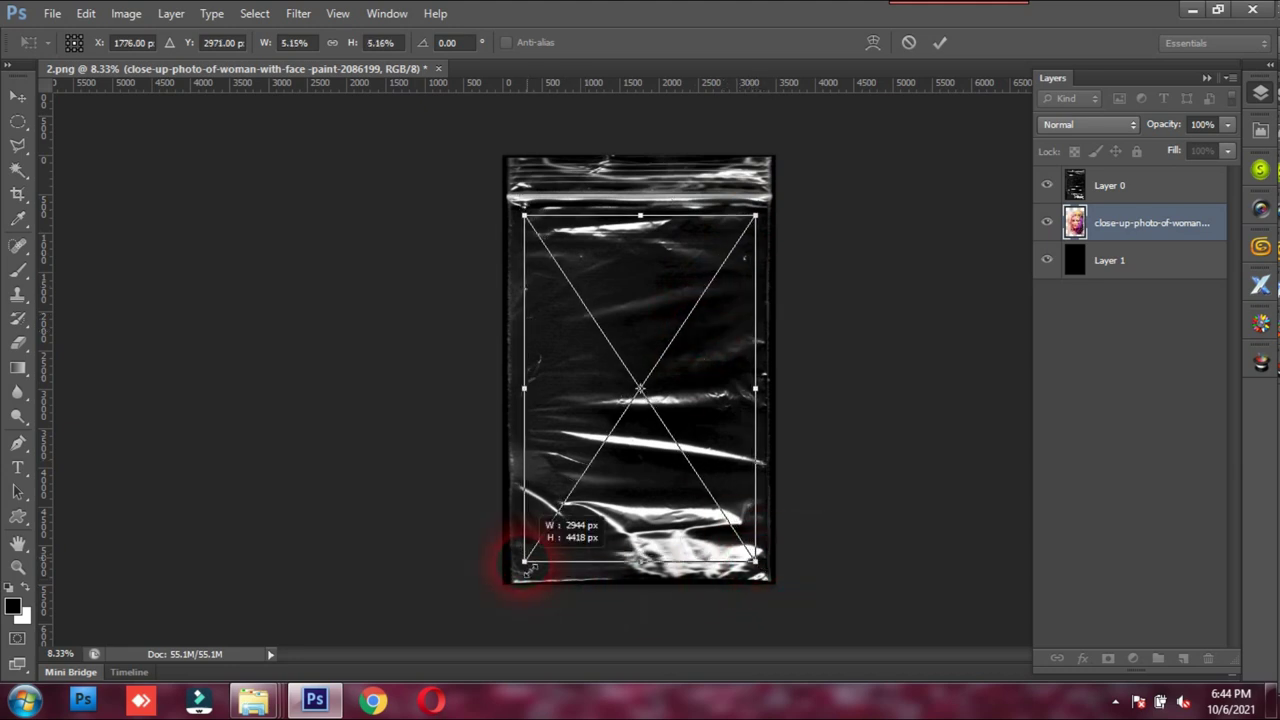
{"action": "left_click_drag", "start_coordinate": [671, 606], "coordinate": [709, 606]}
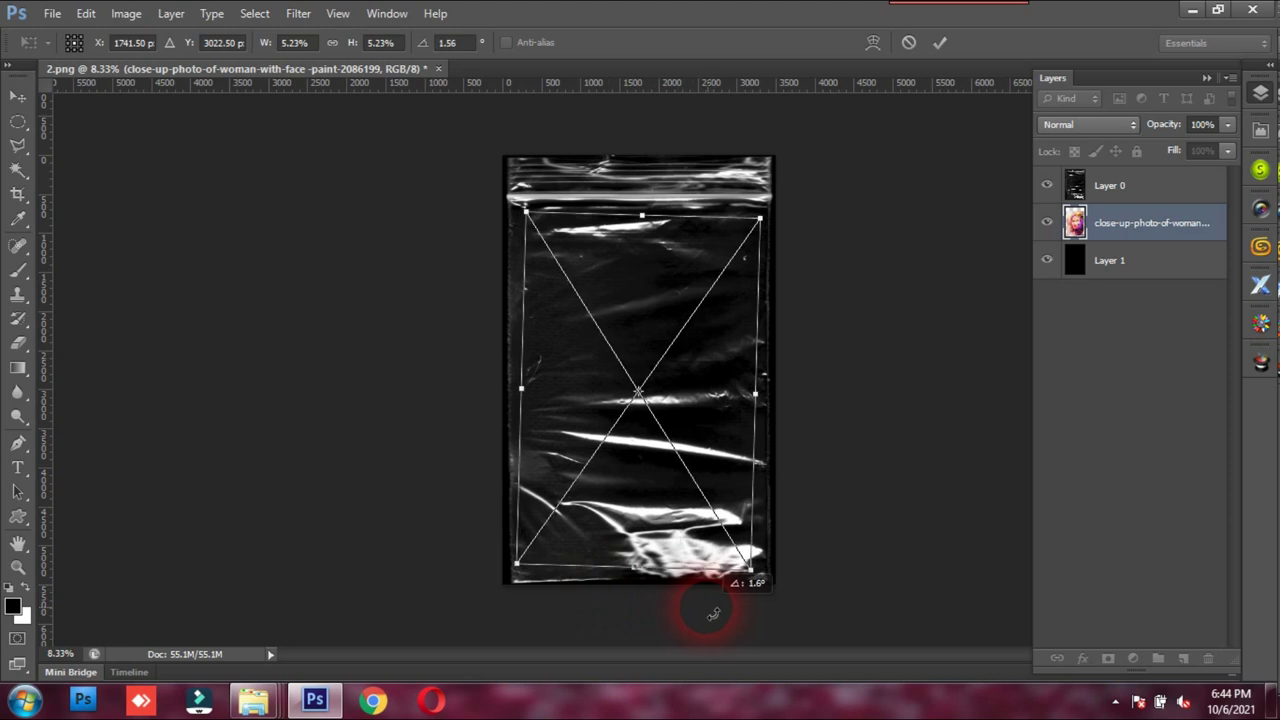
{"action": "double_click", "coordinate": [686, 320]}
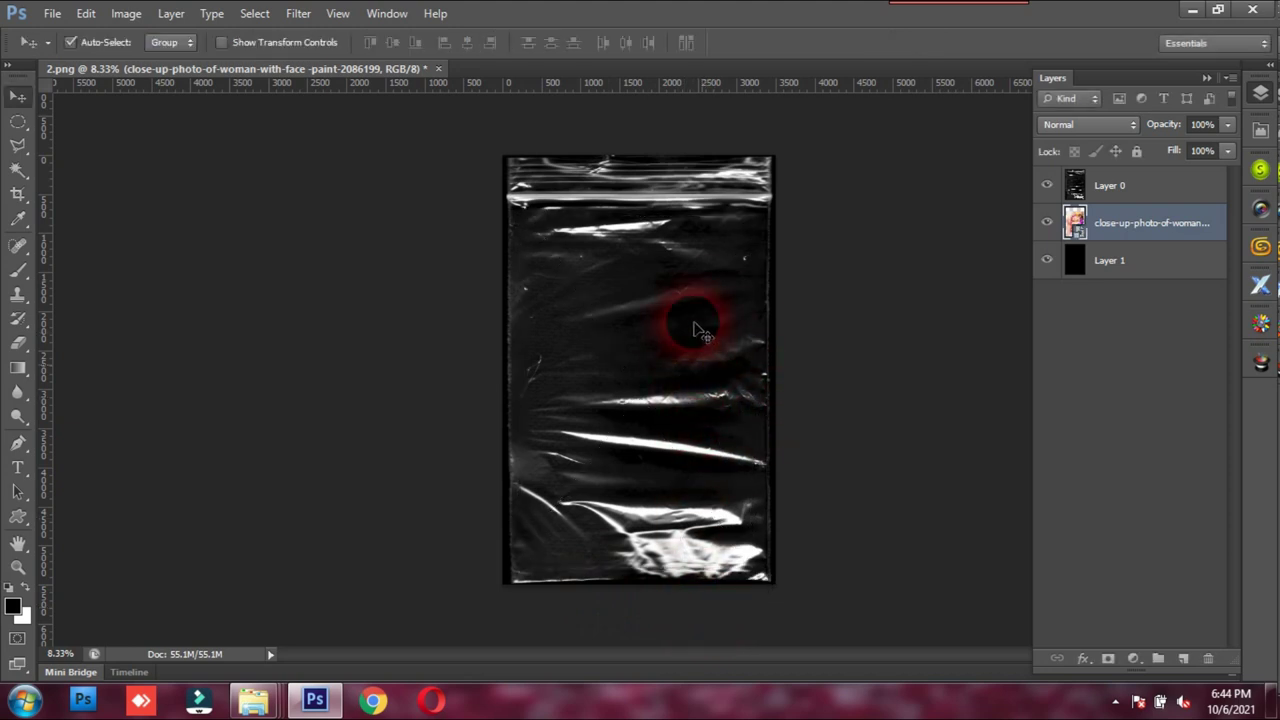
{"action": "left_click", "coordinate": [1046, 185]}
Unhide the bag Layer 0 and set its blend mode to Screen over the face-painted portrait.
{"action": "left_click", "coordinate": [1046, 185]}
{"action": "left_click", "coordinate": [1115, 192]}
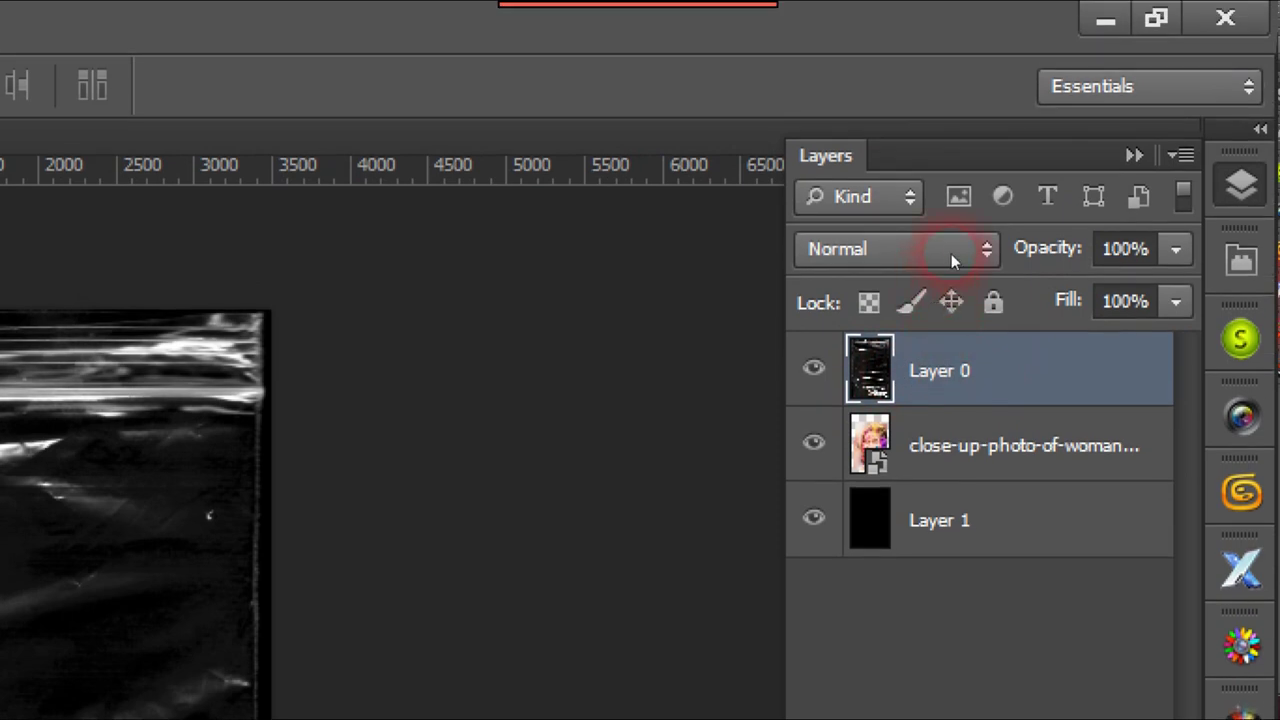
{"action": "left_click", "coordinate": [951, 253]}
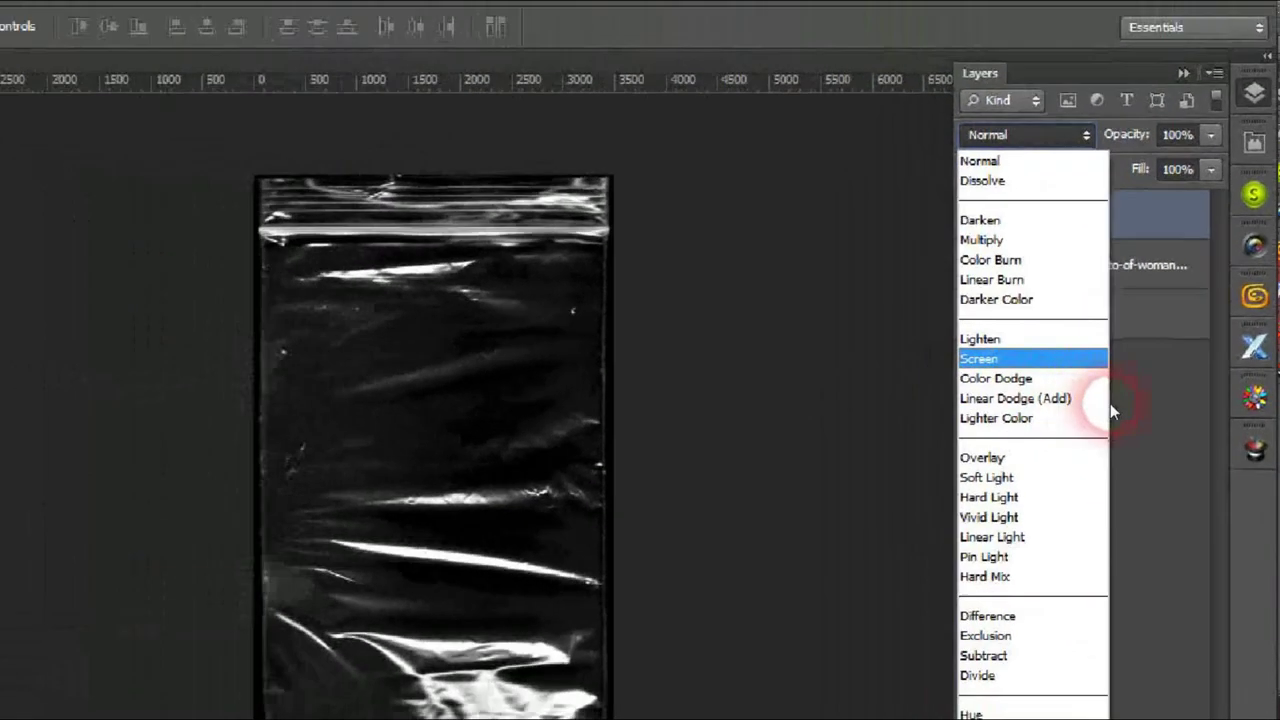
{"action": "left_click", "coordinate": [830, 421]}
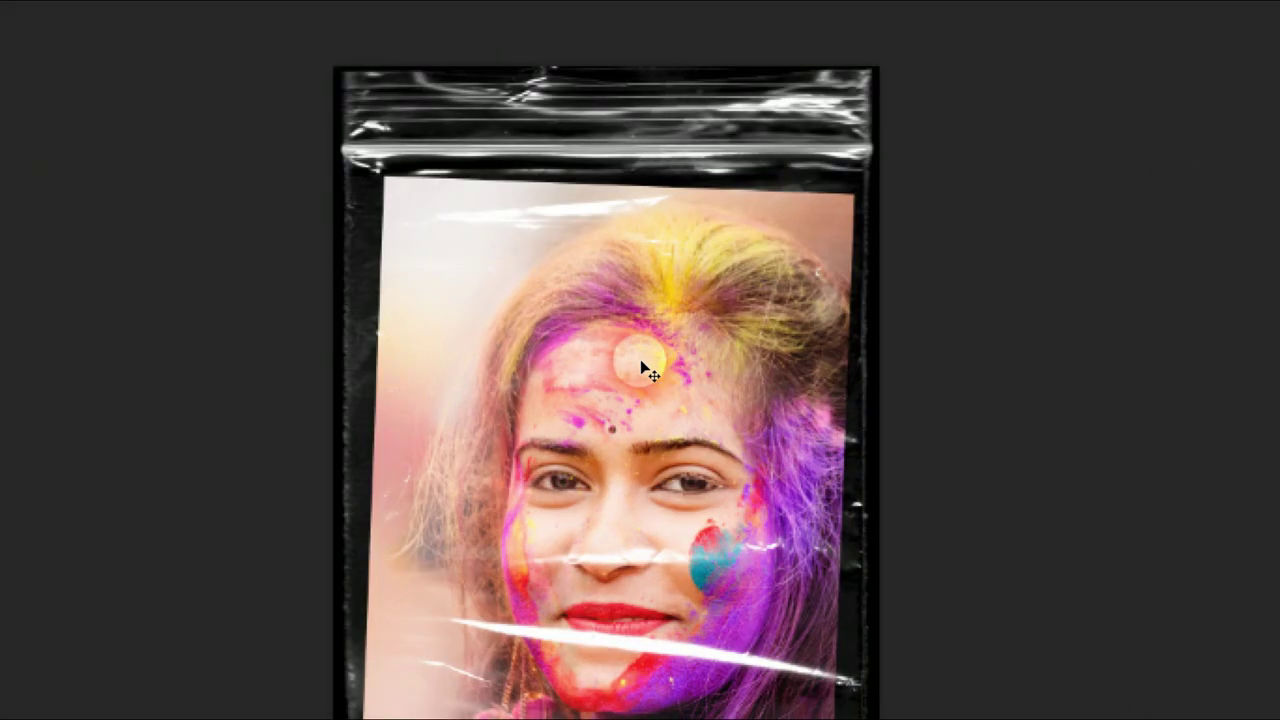
{"action": "scroll", "coordinate": [663, 306], "scroll_direction": "up", "scroll_amount": 4}
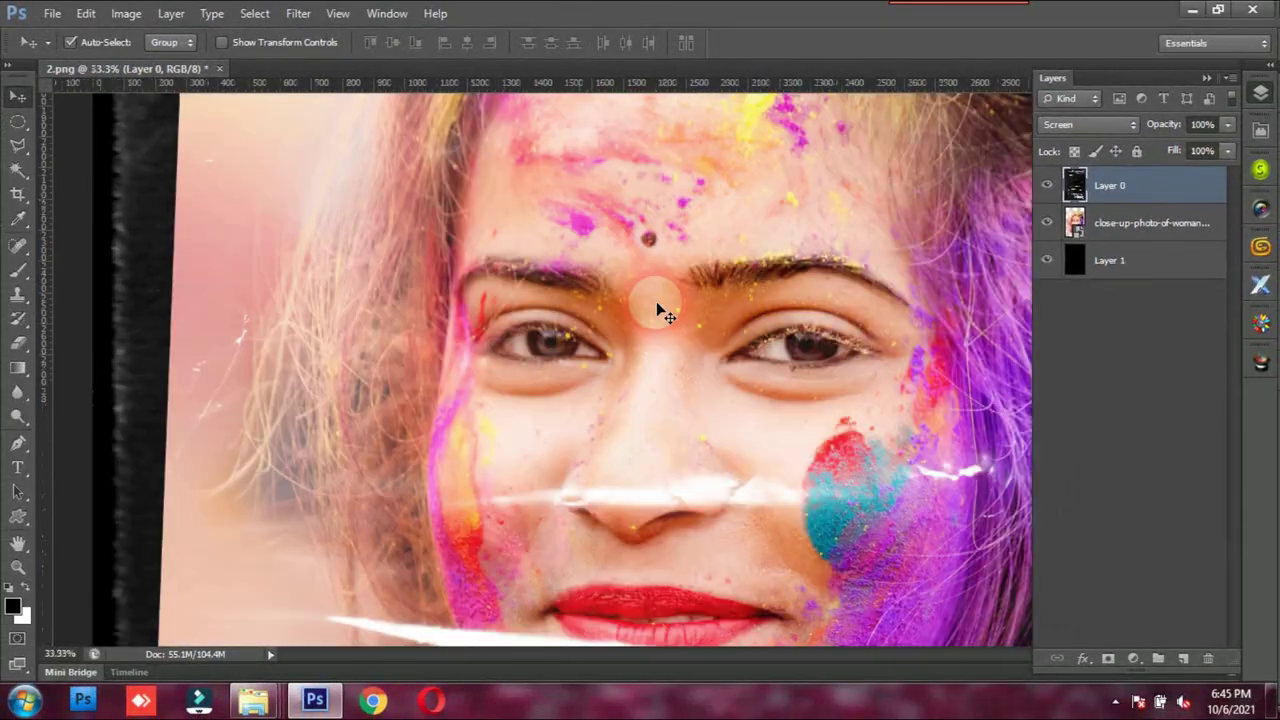
{"action": "mouse_move", "coordinate": [737, 423]}
{"action": "left_mouse_down"}
{"action": "mouse_move", "coordinate": [729, 371]}
{"action": "mouse_move", "coordinate": [749, 286]}
{"action": "left_mouse_up"}
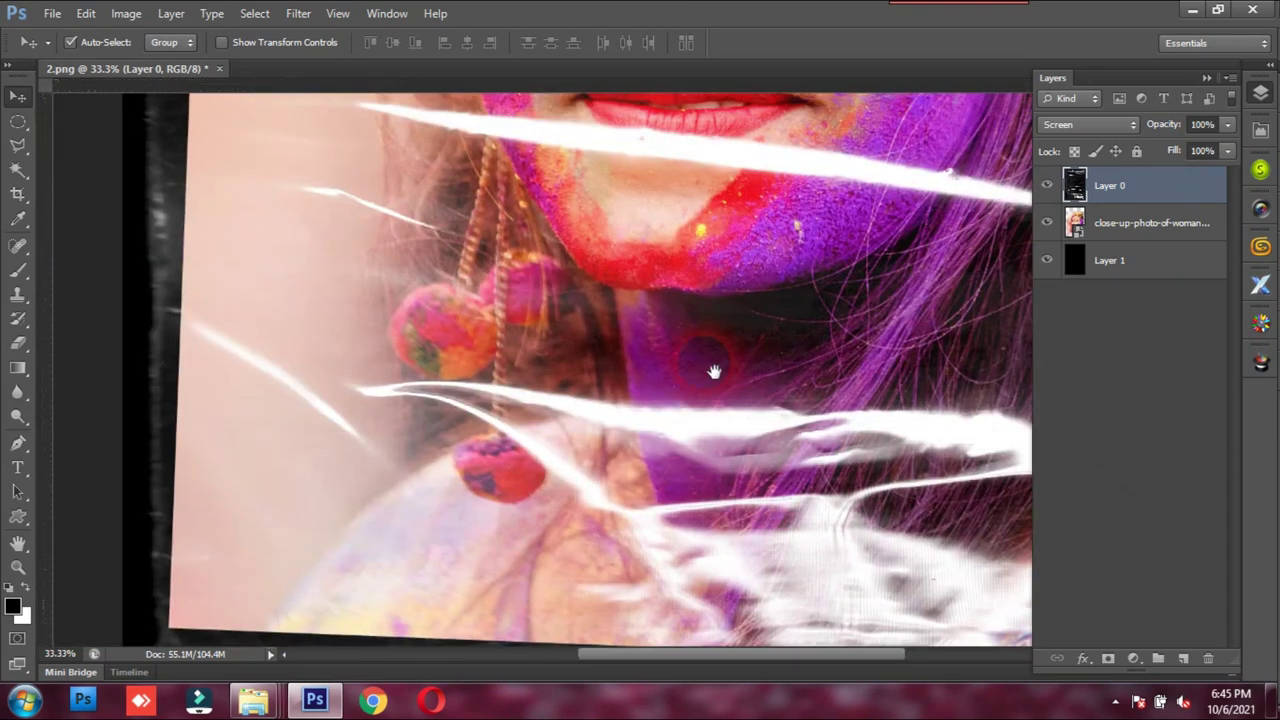
{"action": "left_click_drag", "start_coordinate": [711, 371], "coordinate": [694, 429]}
{"action": "key", "text": "z"}
{"action": "right_click", "coordinate": [734, 330]}
{"action": "left_click", "coordinate": [762, 340]}
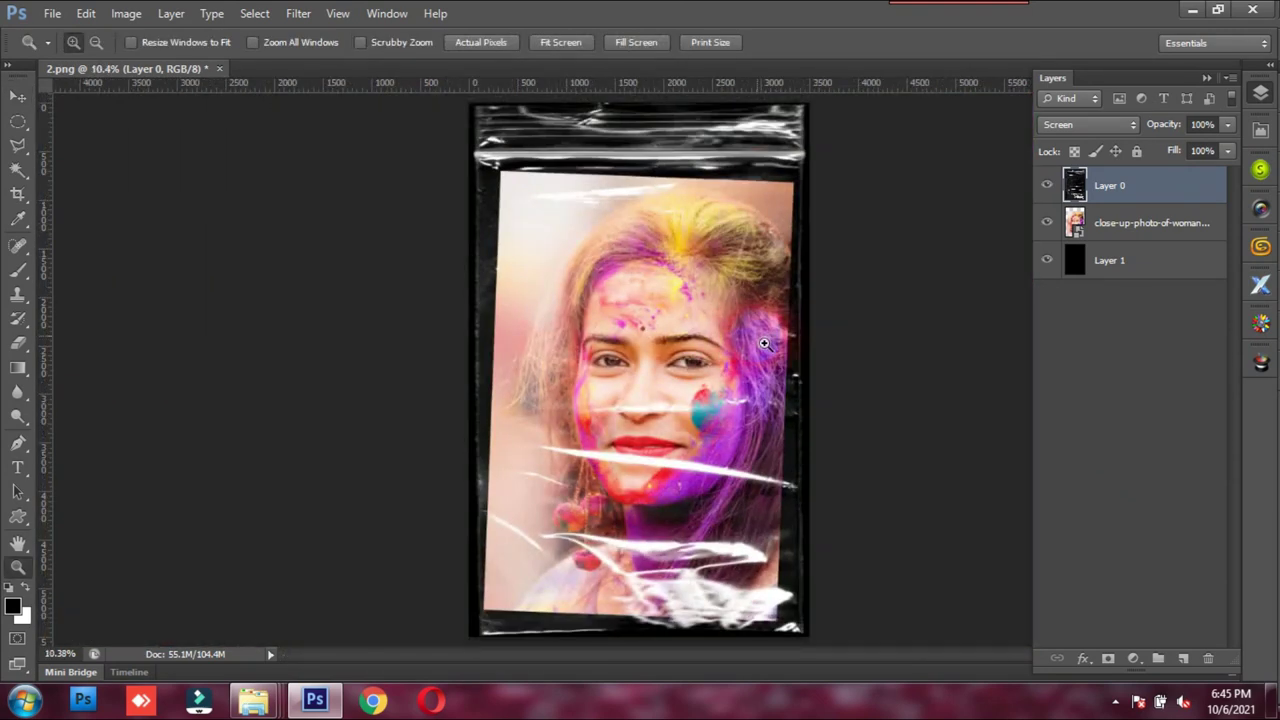